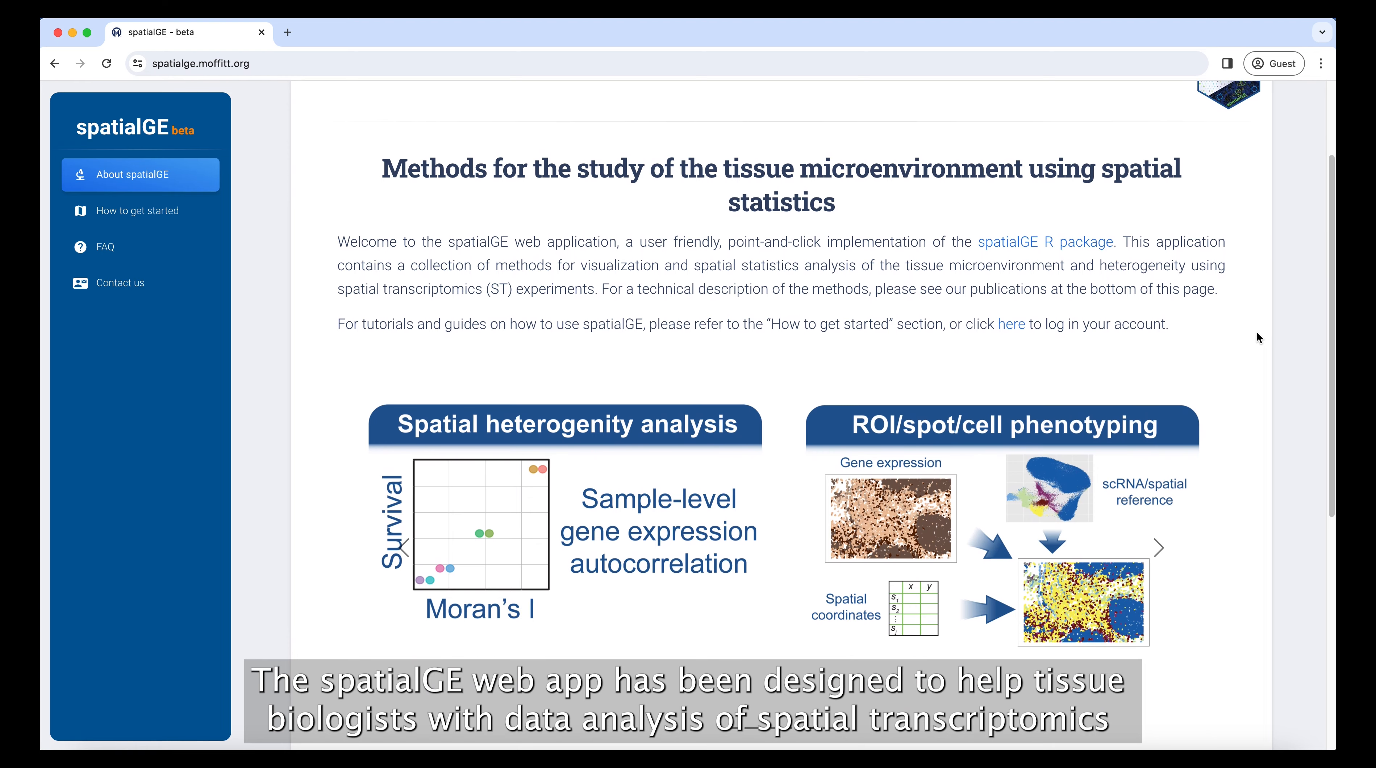
Step: Review the home page's overview of spatialGE analysis methods and open the account sign-up form
{"action": "scroll", "coordinate": [1256, 333], "scroll_direction": "down", "scroll_amount": 3}
{"action": "scroll", "coordinate": [1257, 334], "scroll_direction": "down", "scroll_amount": 1}
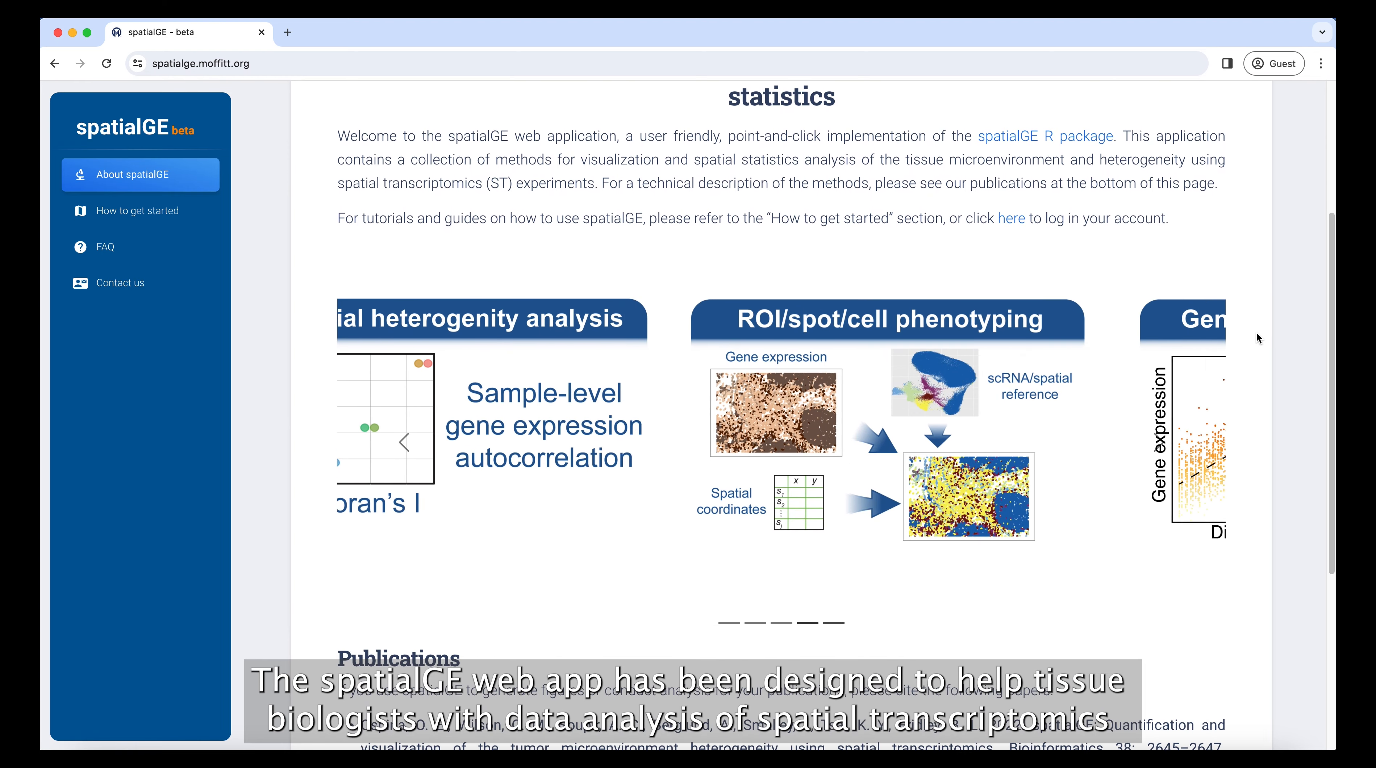
{"action": "scroll", "coordinate": [1257, 335], "scroll_direction": "down", "scroll_amount": 4}
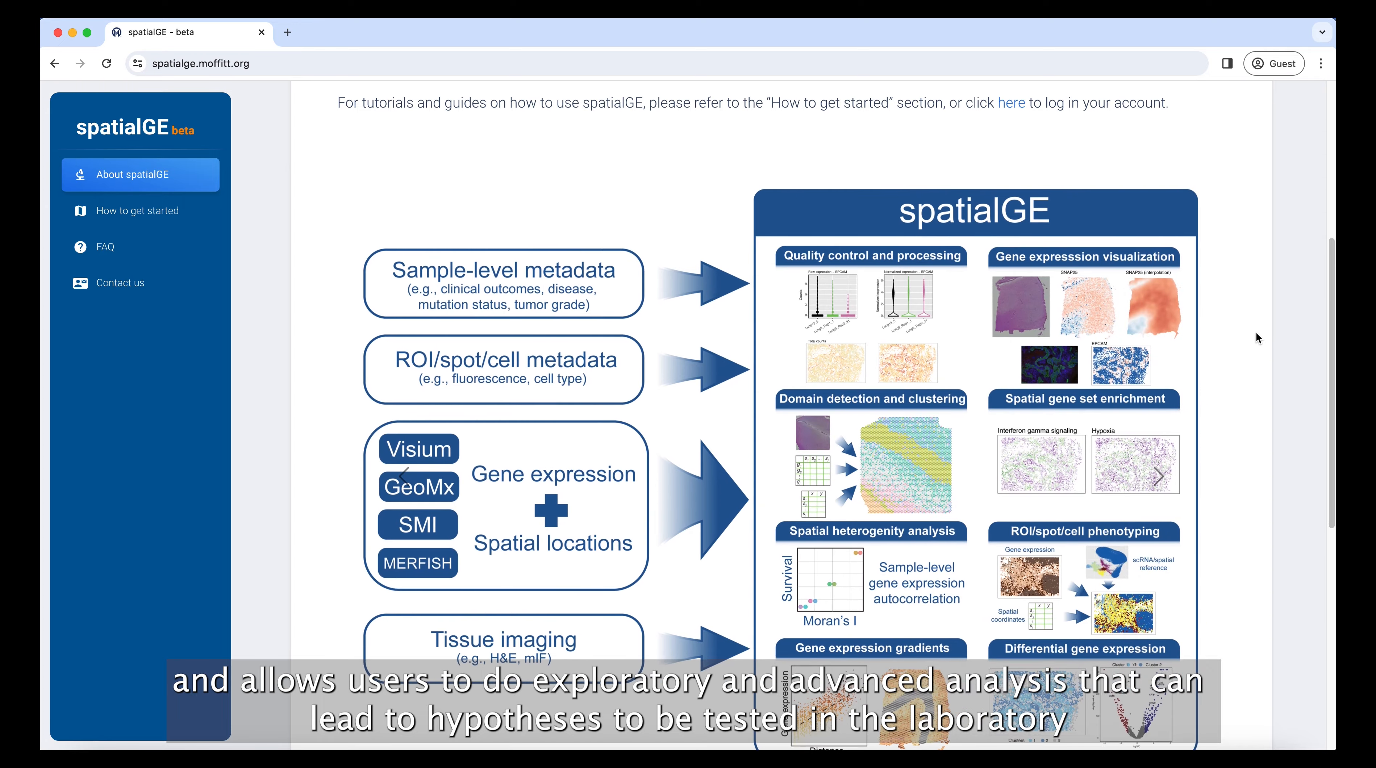
{"action": "scroll", "coordinate": [1258, 338], "scroll_direction": "up", "scroll_amount": 3}
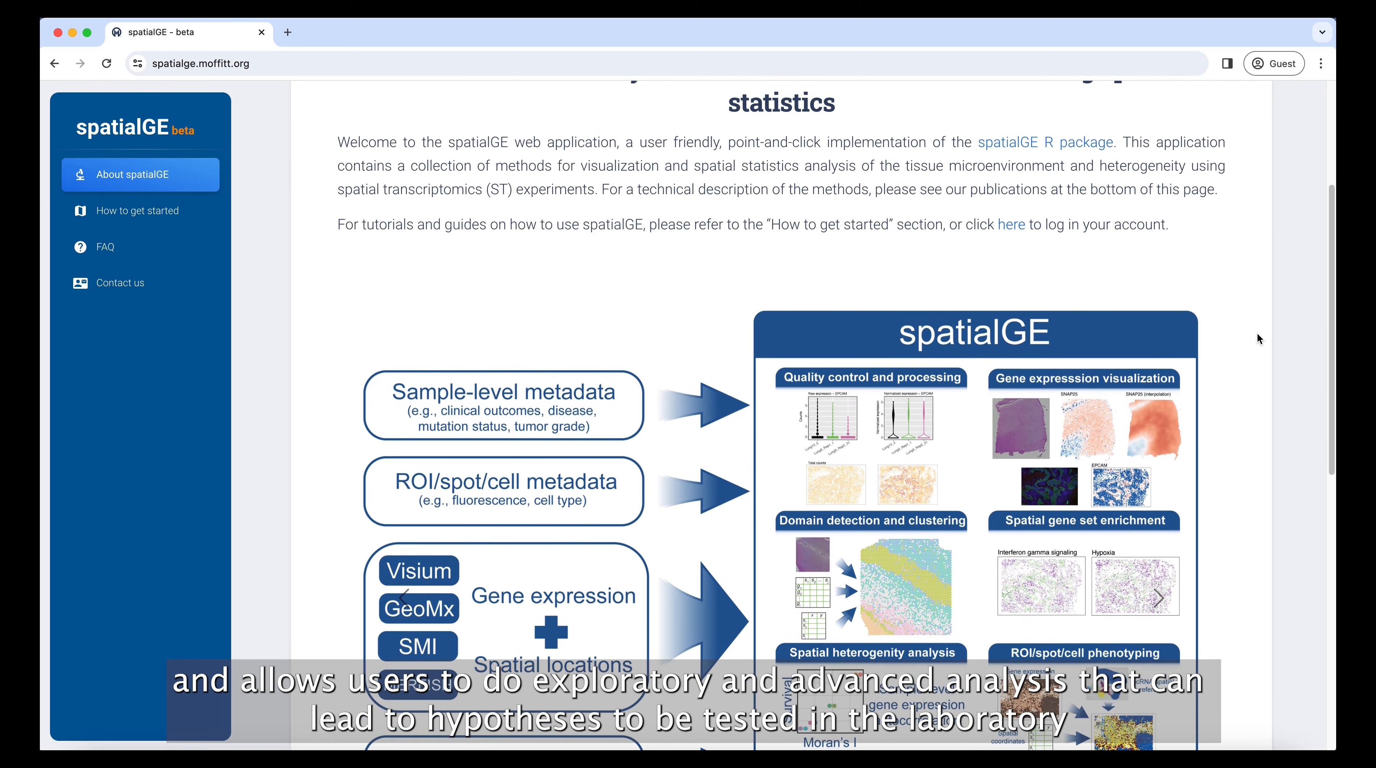
{"action": "scroll", "coordinate": [1257, 333], "scroll_direction": "up", "scroll_amount": 5}
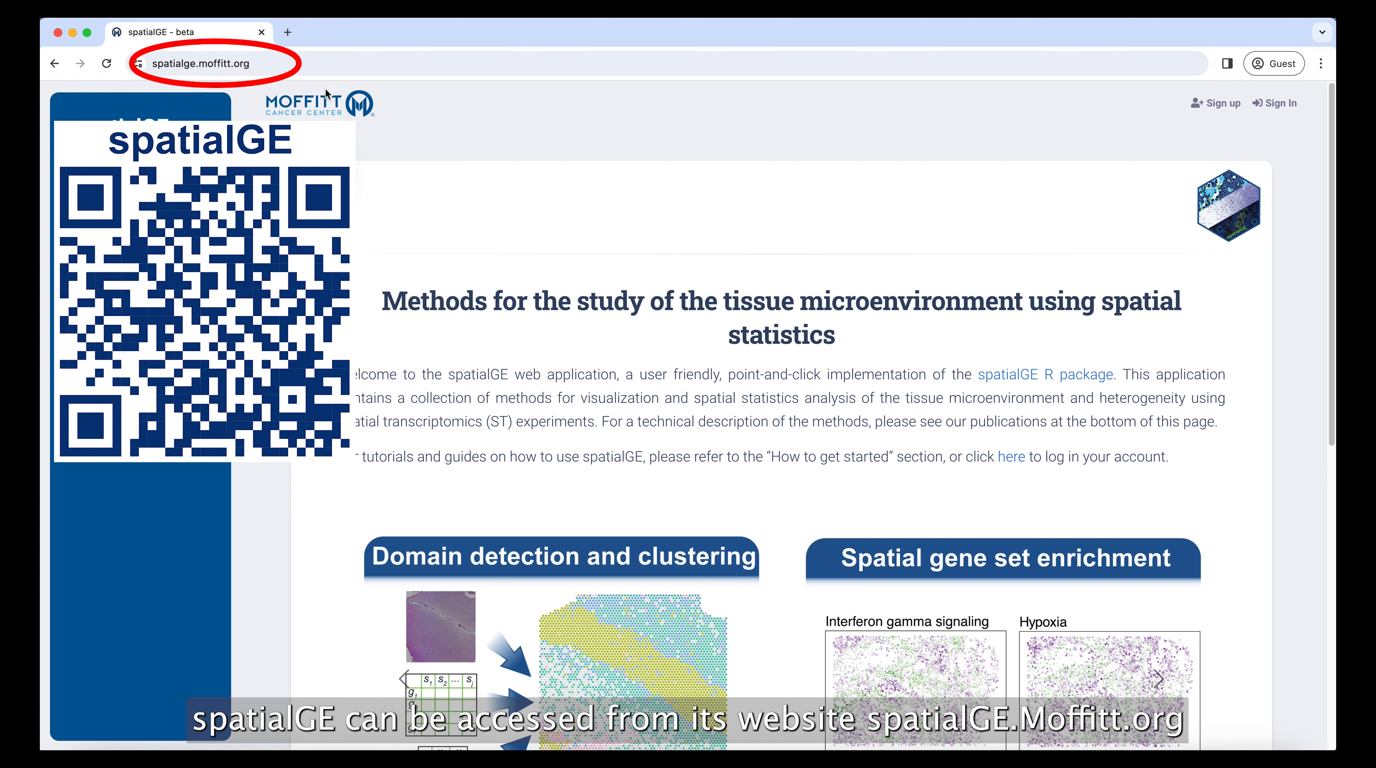
{"action": "left_click", "coordinate": [1204, 104]}
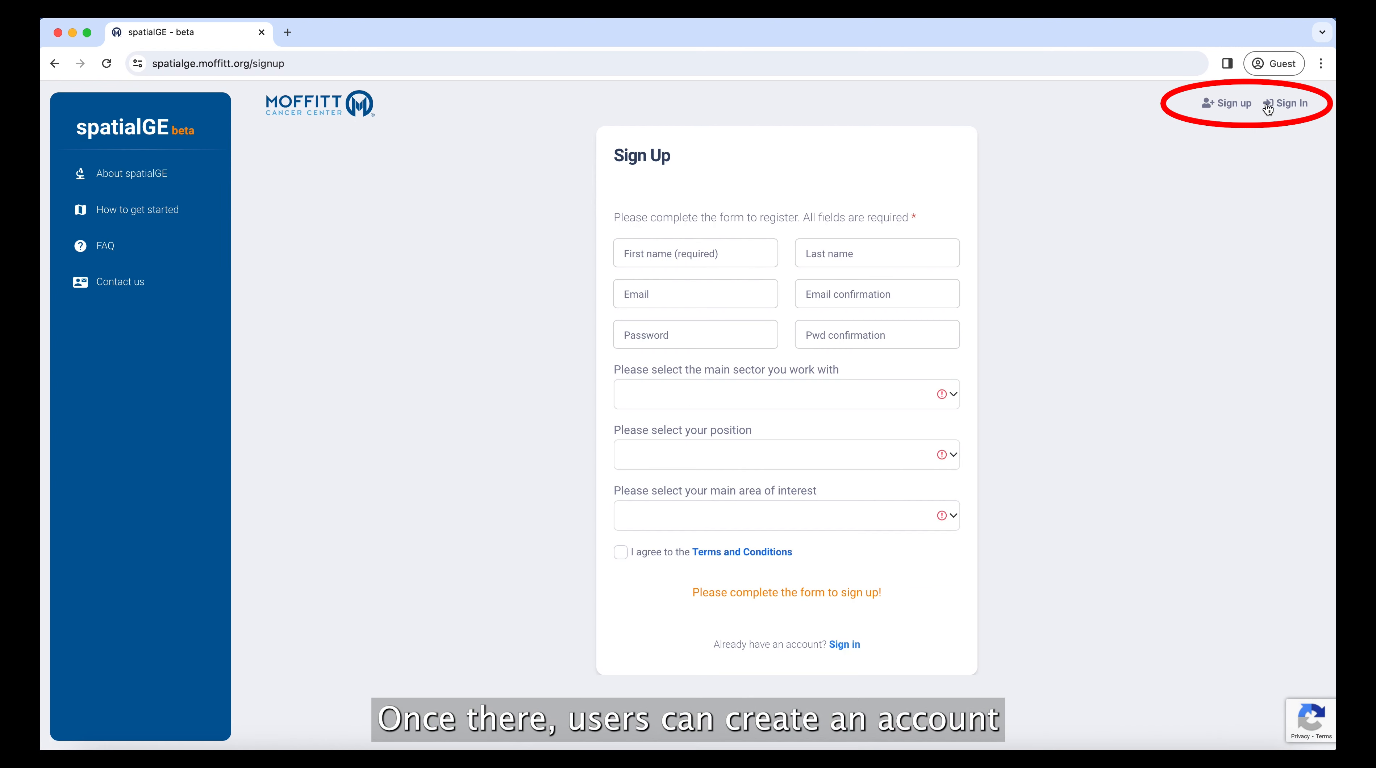
Step: Sign in to the existing account by entering the account email and password
{"action": "left_click", "coordinate": [1279, 104]}
{"action": "left_click", "coordinate": [677, 432]}
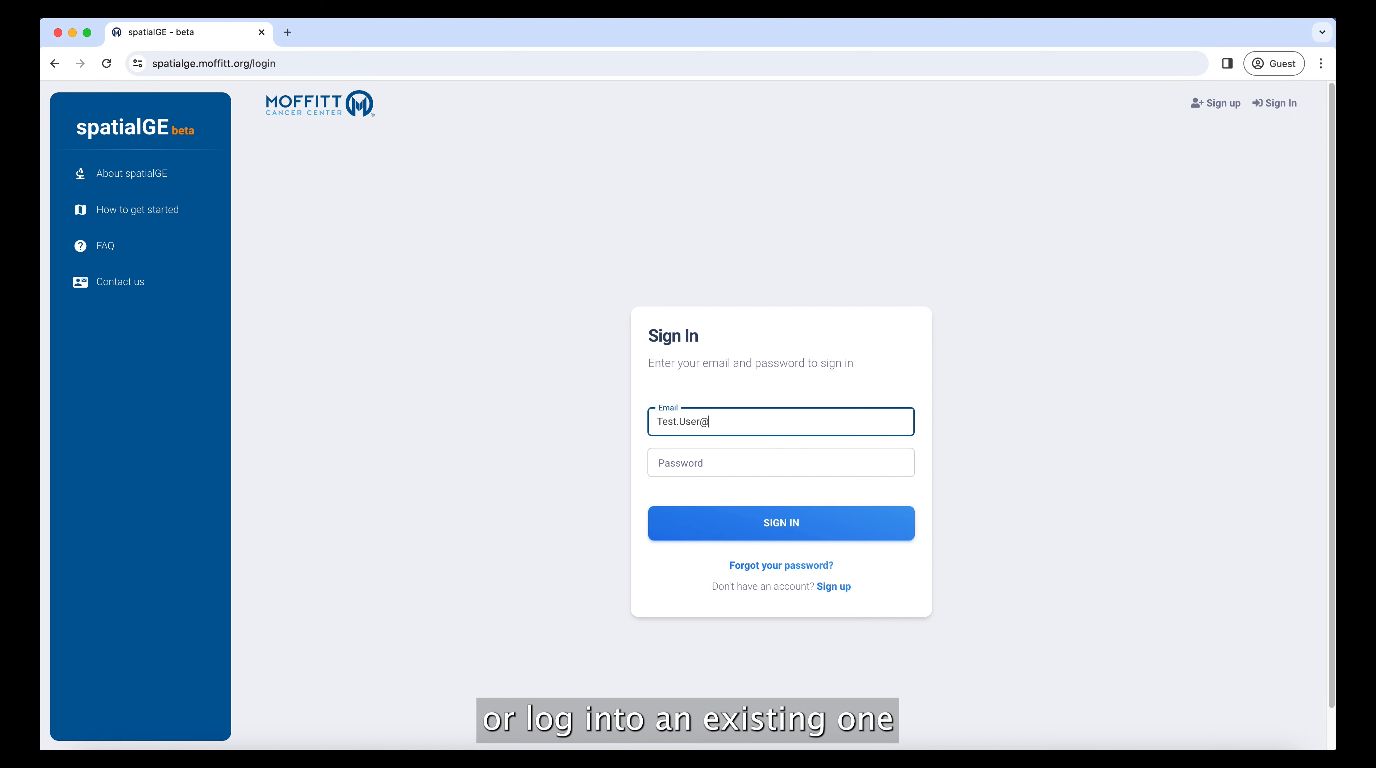
{"action": "key", "text": "Tab"}
{"action": "type", "text": "••"}
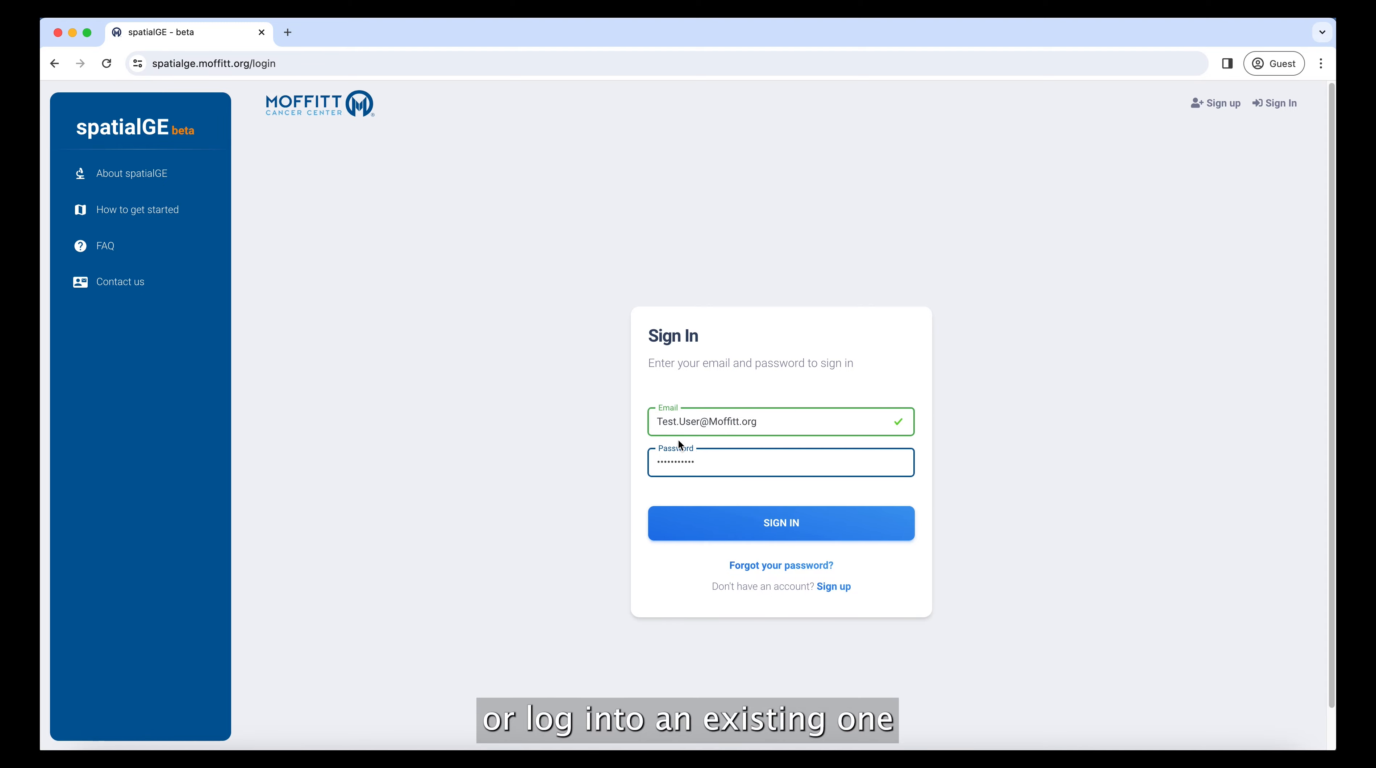
{"action": "left_click", "coordinate": [727, 529]}
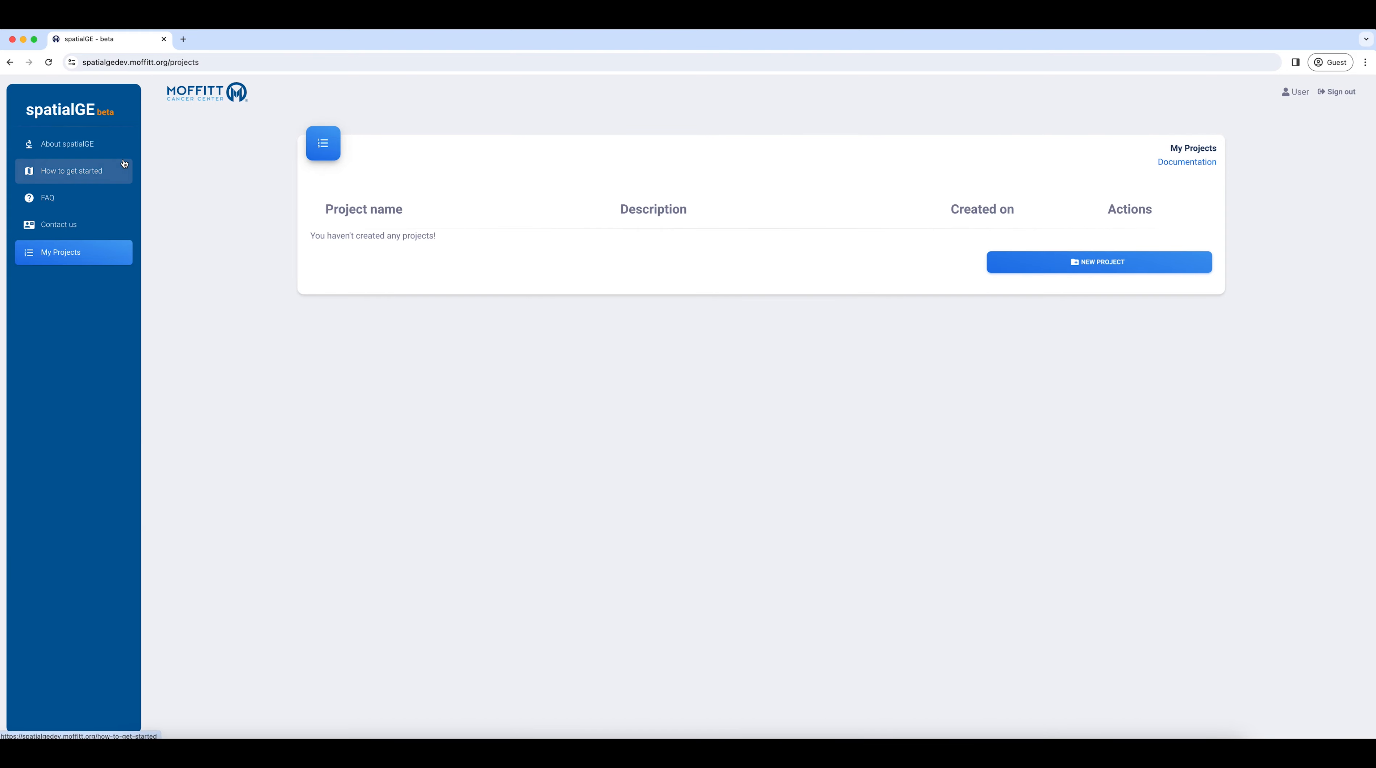
Step: Create the Visium test project from the getting-started page and open its QC & data transformation module
{"action": "left_click", "coordinate": [95, 171]}
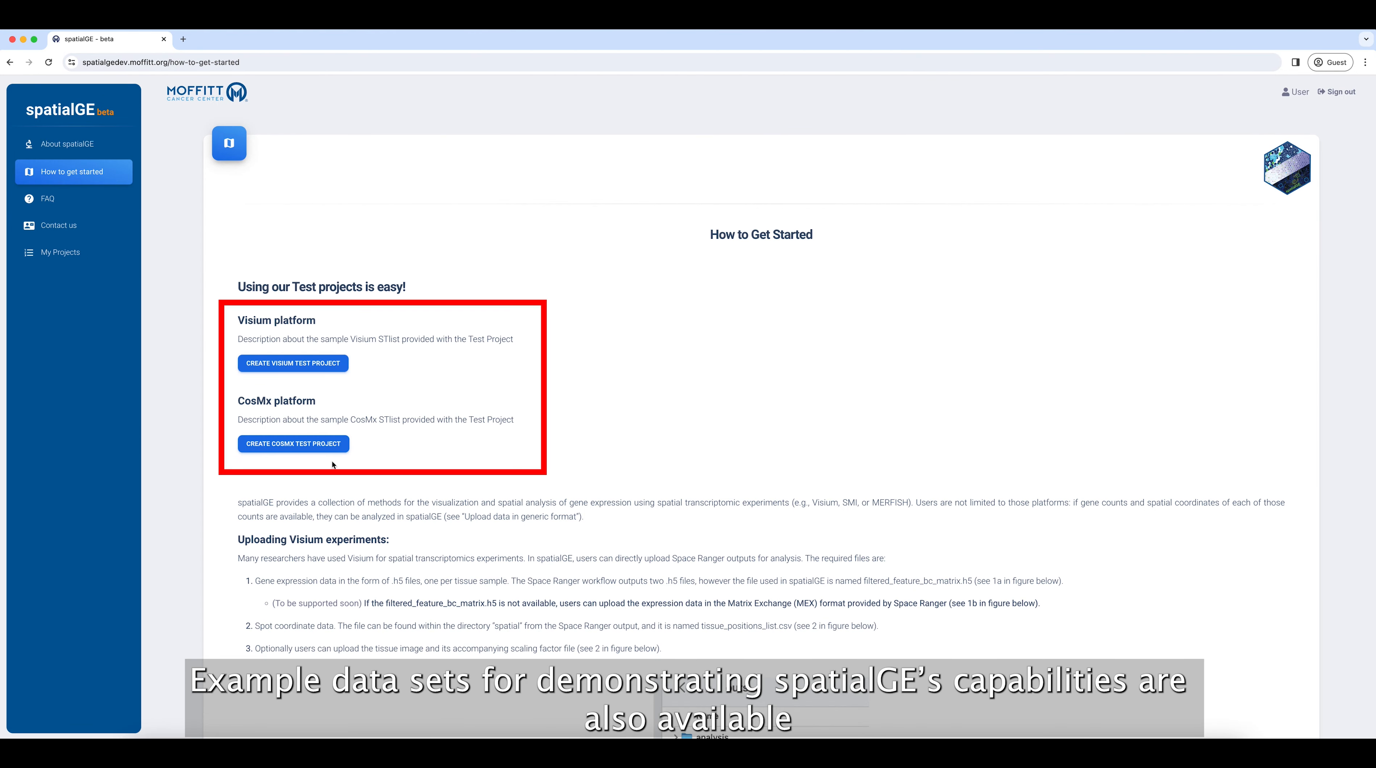
{"action": "left_click", "coordinate": [306, 365]}
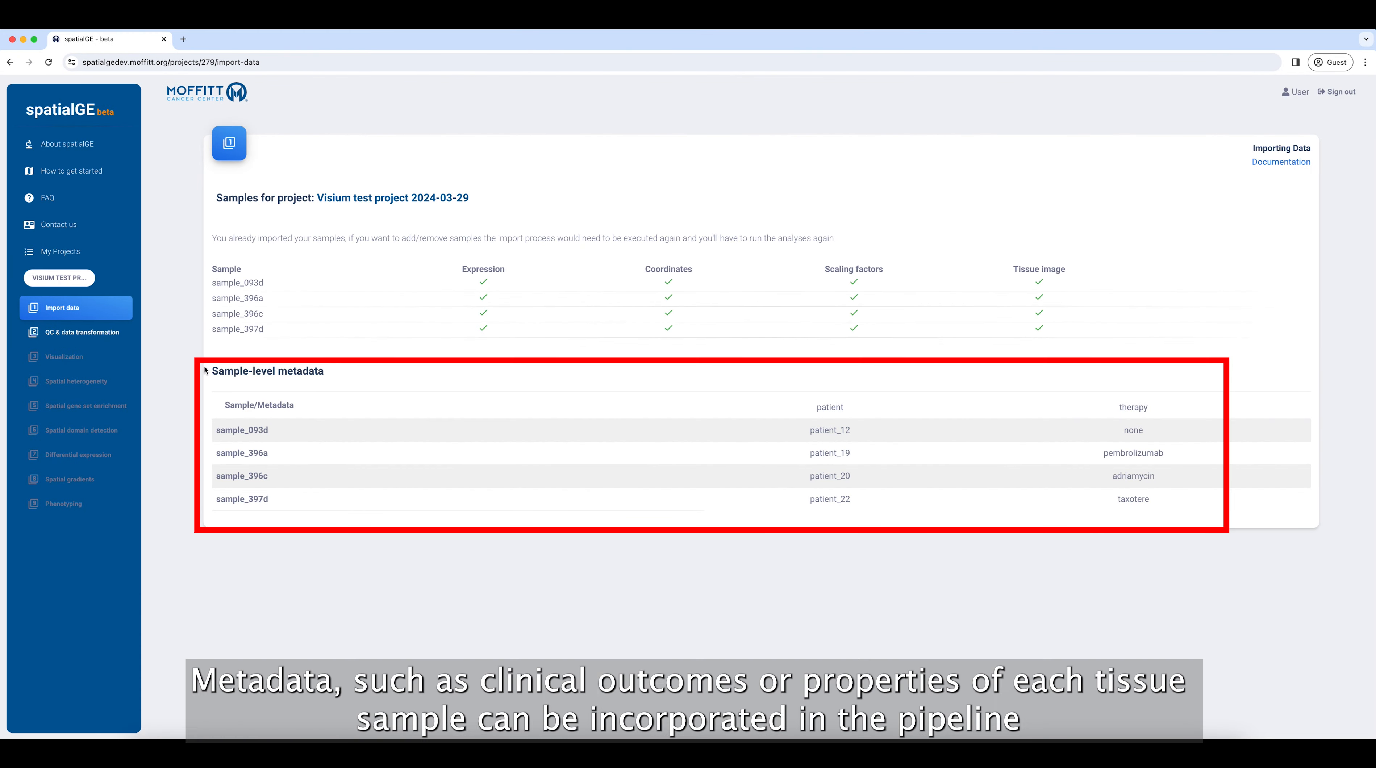
{"action": "left_click", "coordinate": [82, 331]}
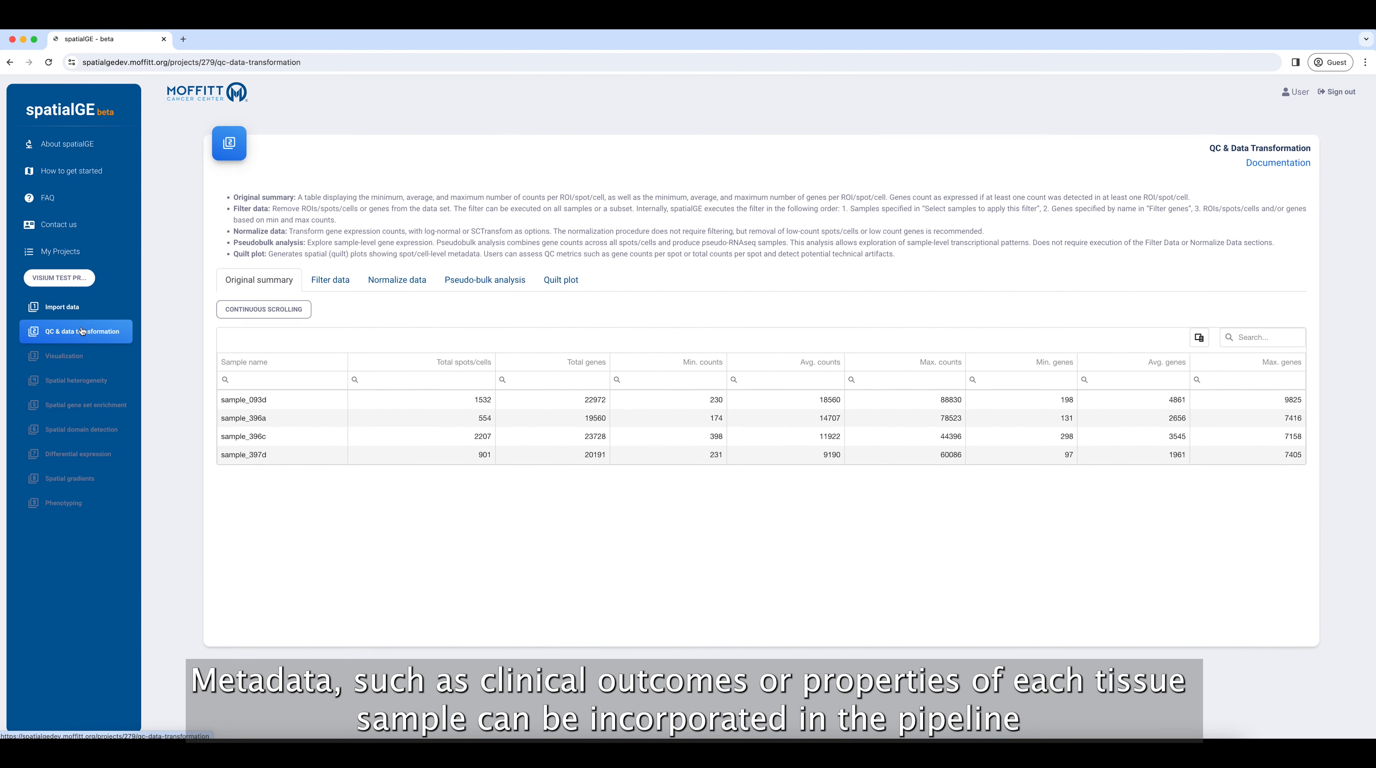
Step: Set the spots/cells filter to a minimum of 2000 counts and a minimum of 1000 expressed genes
{"action": "left_click", "coordinate": [325, 285]}
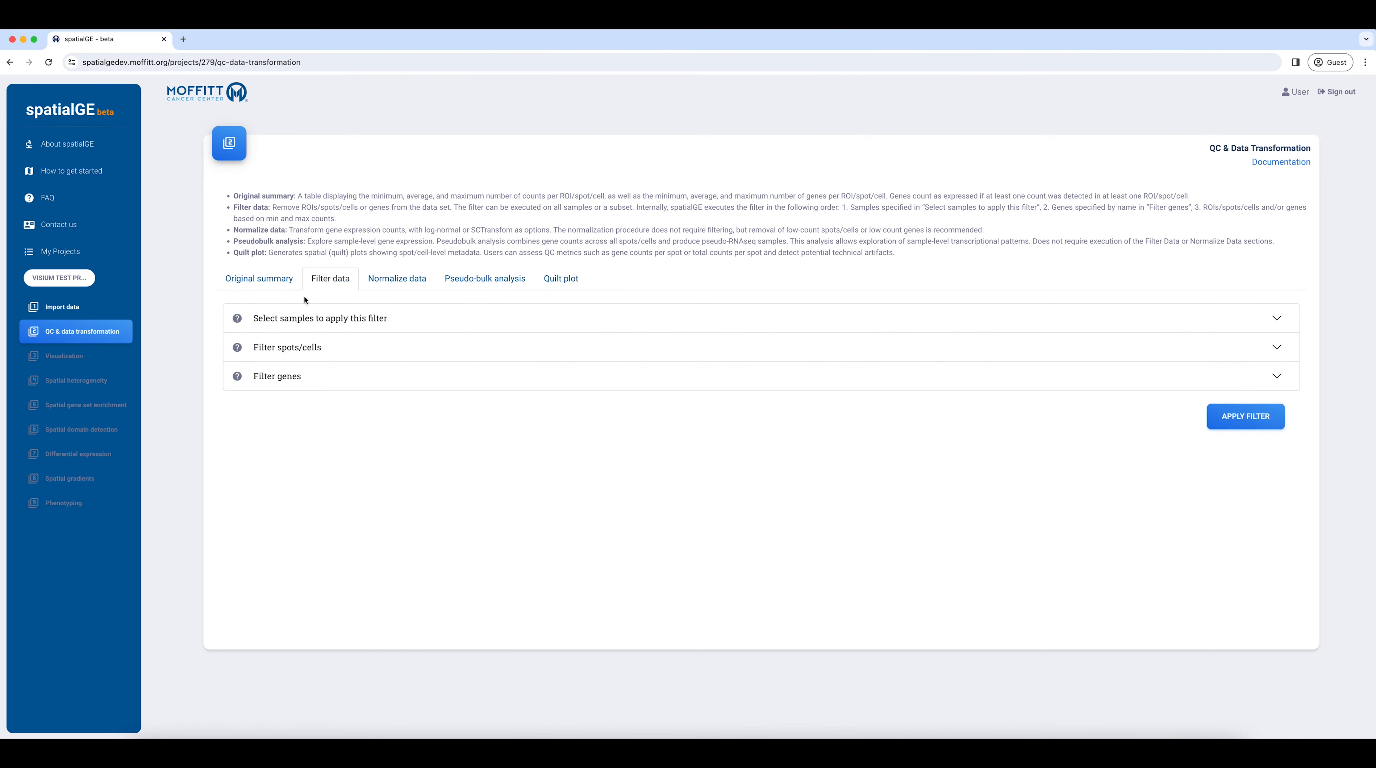
{"action": "left_click", "coordinate": [301, 349]}
{"action": "left_click_drag", "start_coordinate": [368, 416], "coordinate": [364, 415]}
{"action": "mouse_move", "coordinate": [415, 480]}
{"action": "left_mouse_down"}
{"action": "mouse_move", "coordinate": [443, 479]}
{"action": "mouse_move", "coordinate": [392, 479]}
{"action": "left_mouse_up"}
{"action": "double_click", "coordinate": [333, 415]}
{"action": "type", "text": "2000"}
{"action": "left_click", "coordinate": [333, 476]}
{"action": "type", "text": "10"}
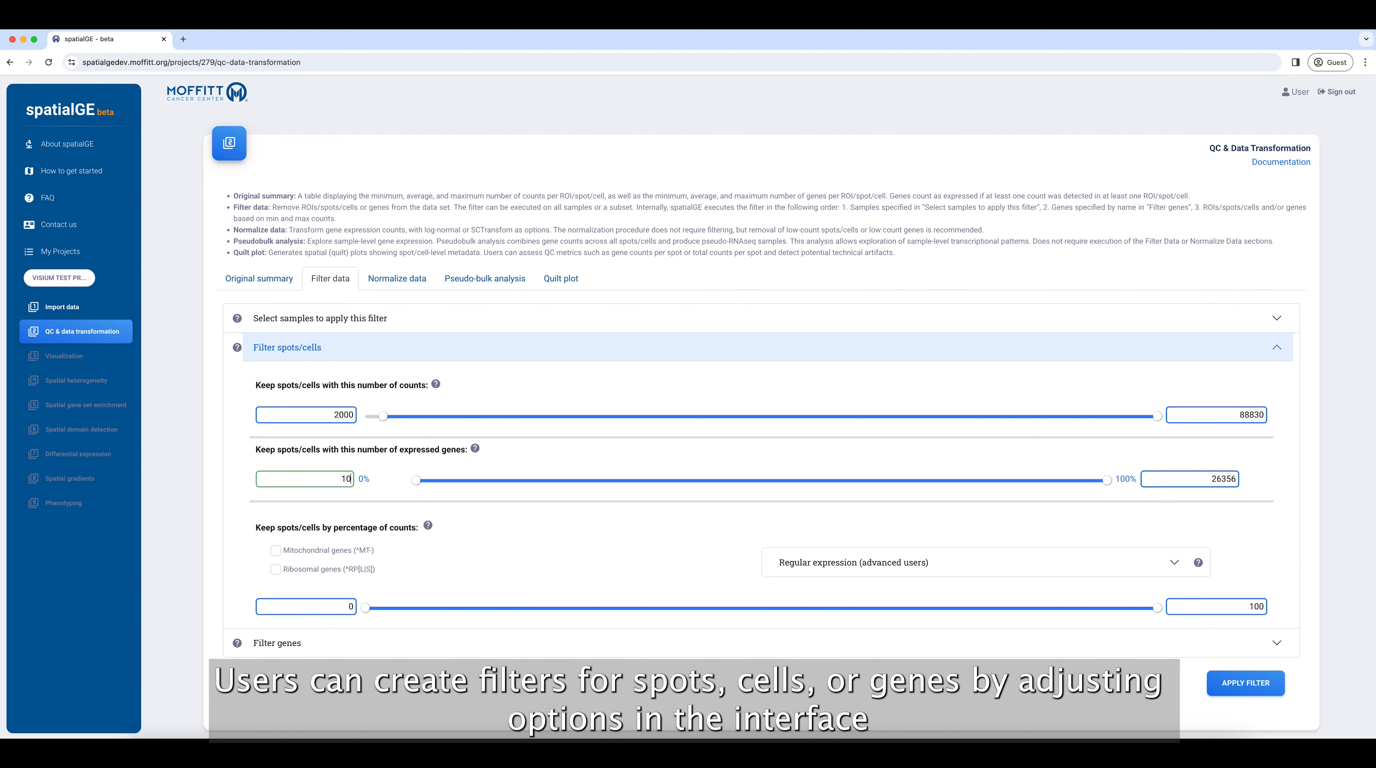
{"action": "type", "text": "00"}
Step: Set the upper limit for percentage of counts to 20 and apply the filter
{"action": "double_click", "coordinate": [1207, 606]}
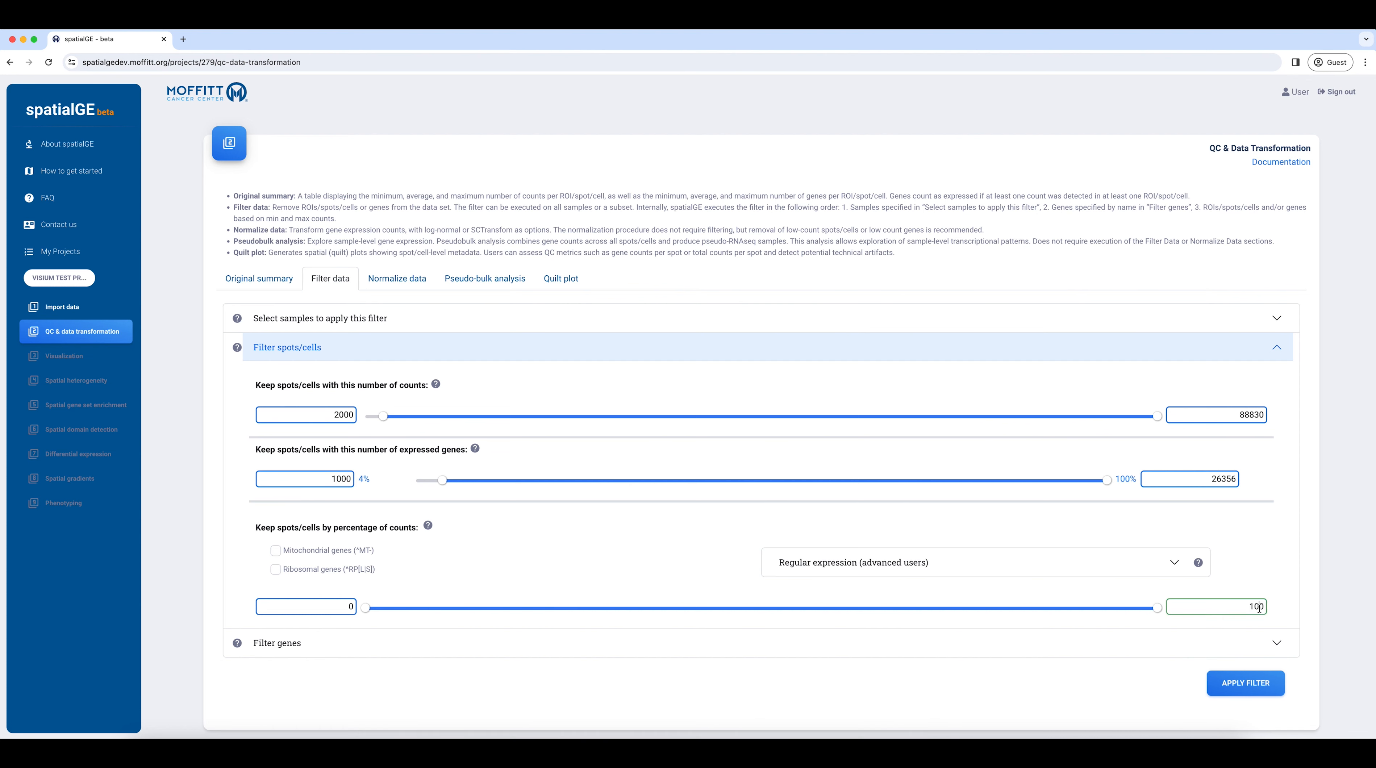
{"action": "type", "text": "20"}
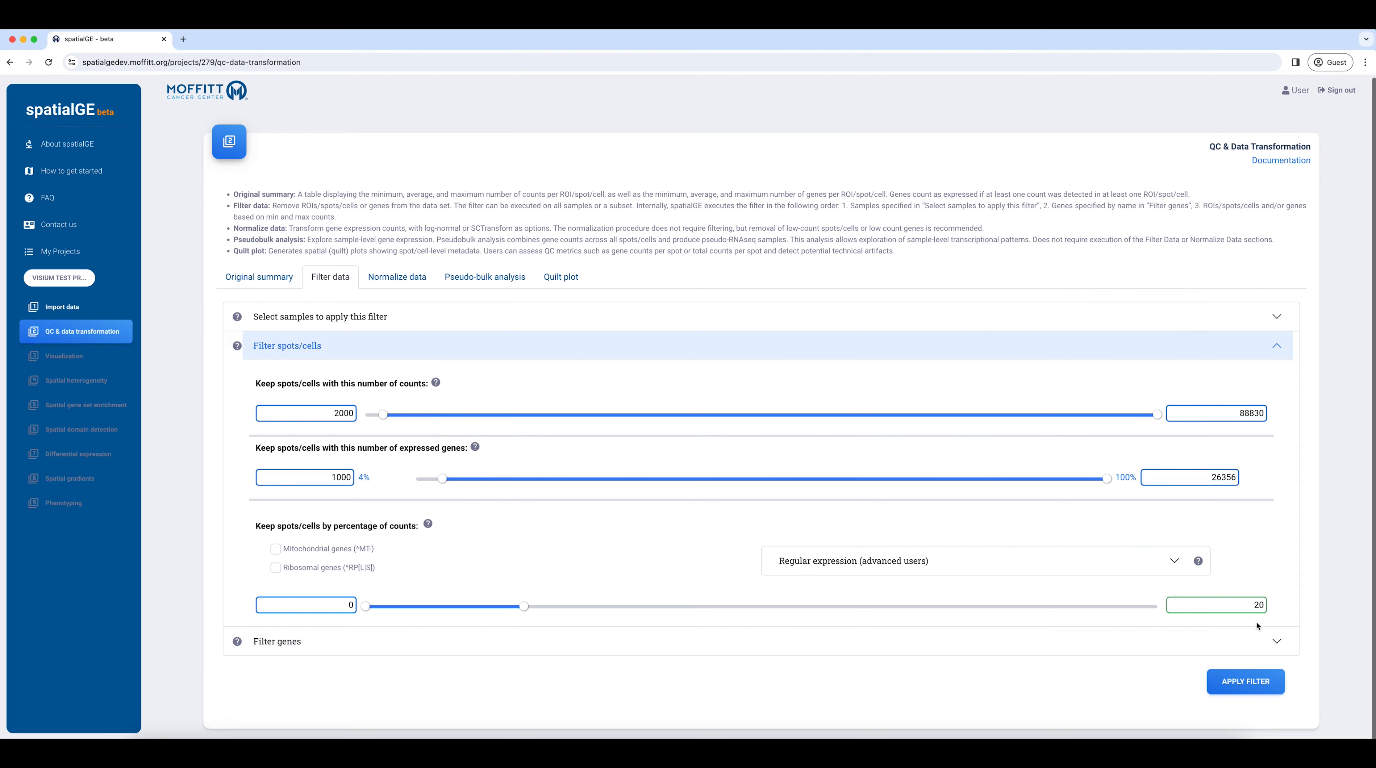
{"action": "left_click", "coordinate": [1241, 679]}
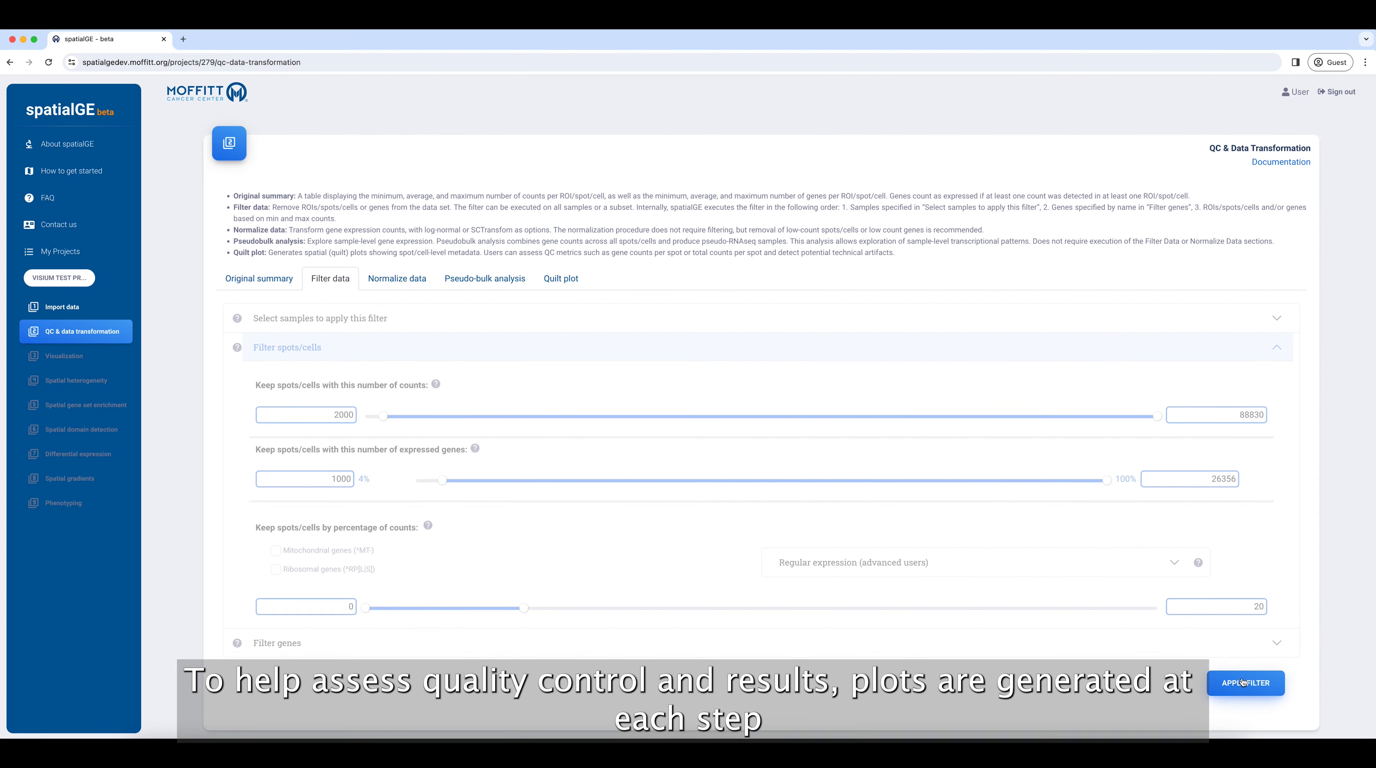
Step: Examine the filtered data's summary table and the violin plots of total_counts
{"action": "scroll", "coordinate": [1239, 679], "scroll_direction": "down", "scroll_amount": 2}
{"action": "scroll", "coordinate": [1233, 678], "scroll_direction": "down", "scroll_amount": 5}
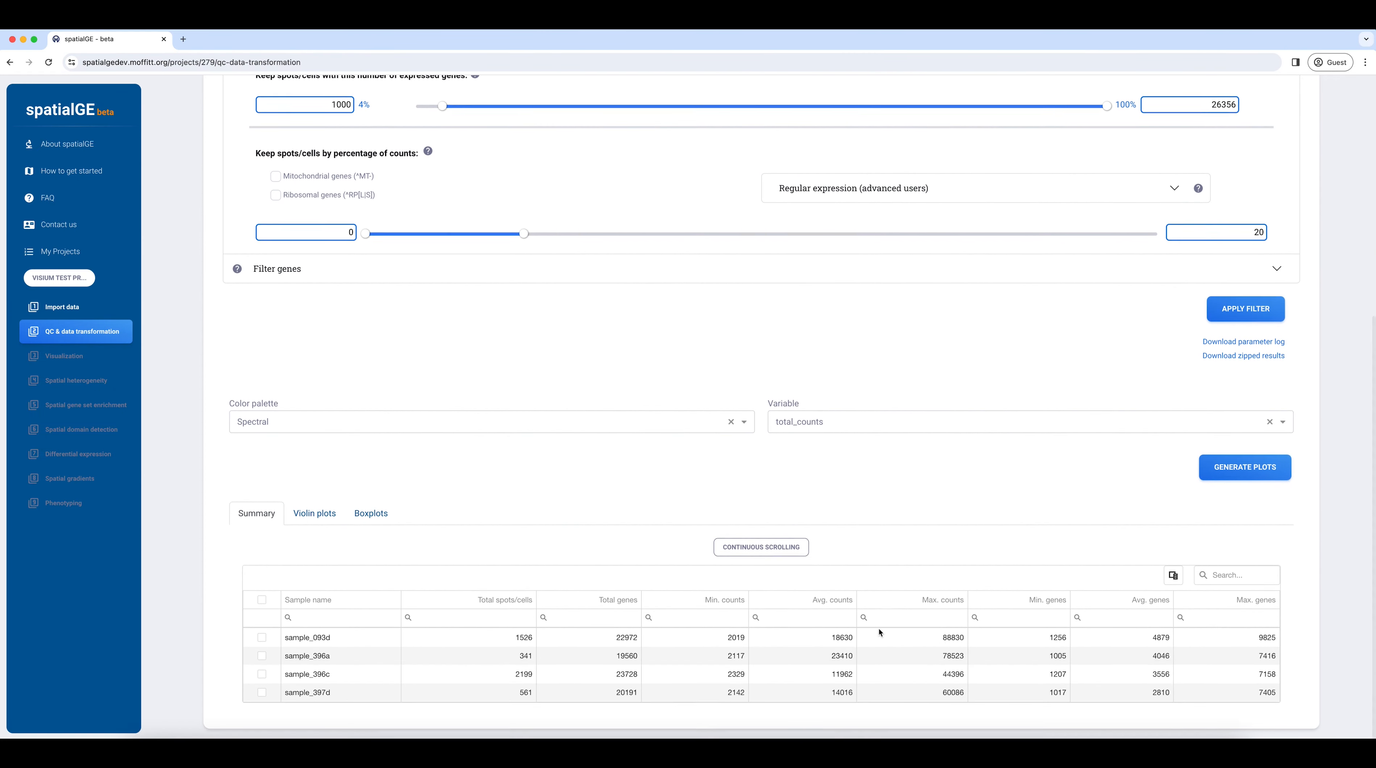
{"action": "left_click", "coordinate": [311, 509]}
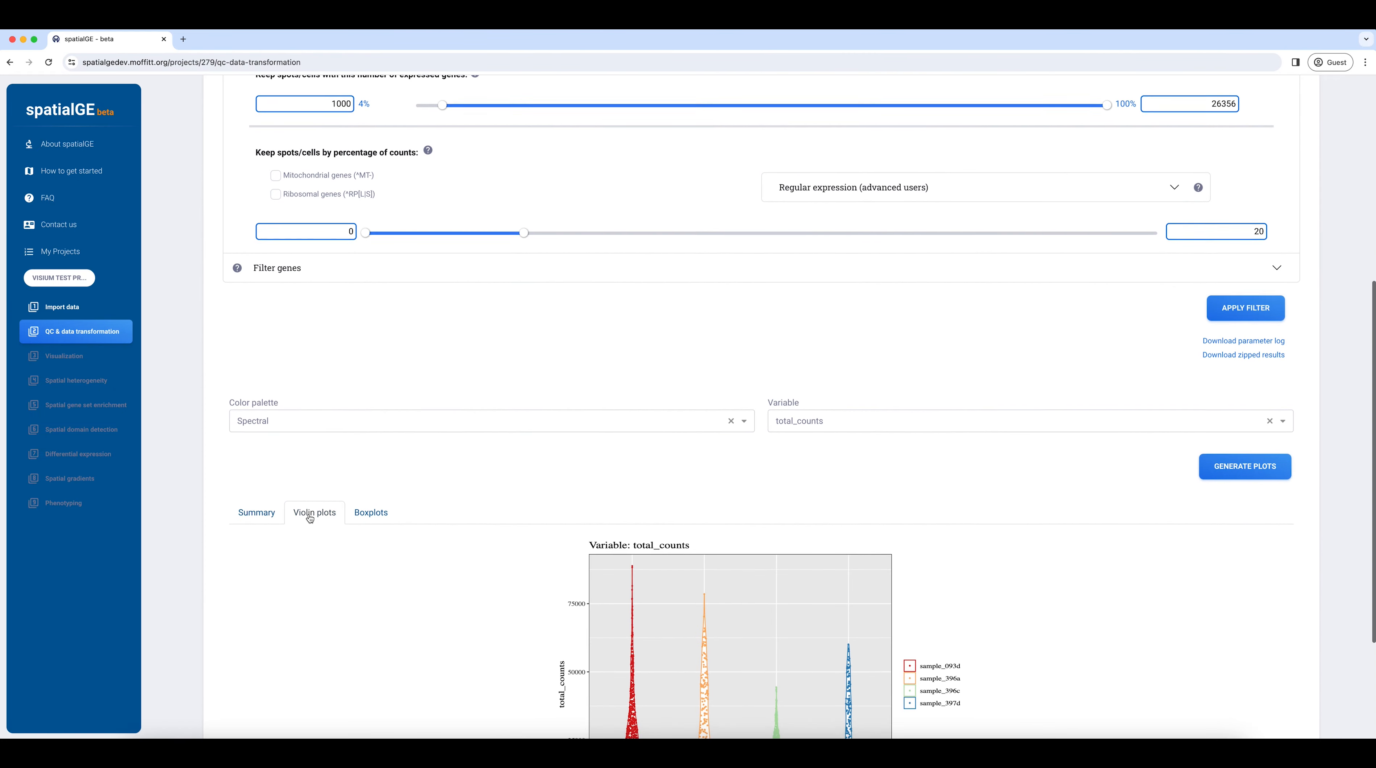
{"action": "scroll", "coordinate": [310, 518], "scroll_direction": "down", "scroll_amount": 3}
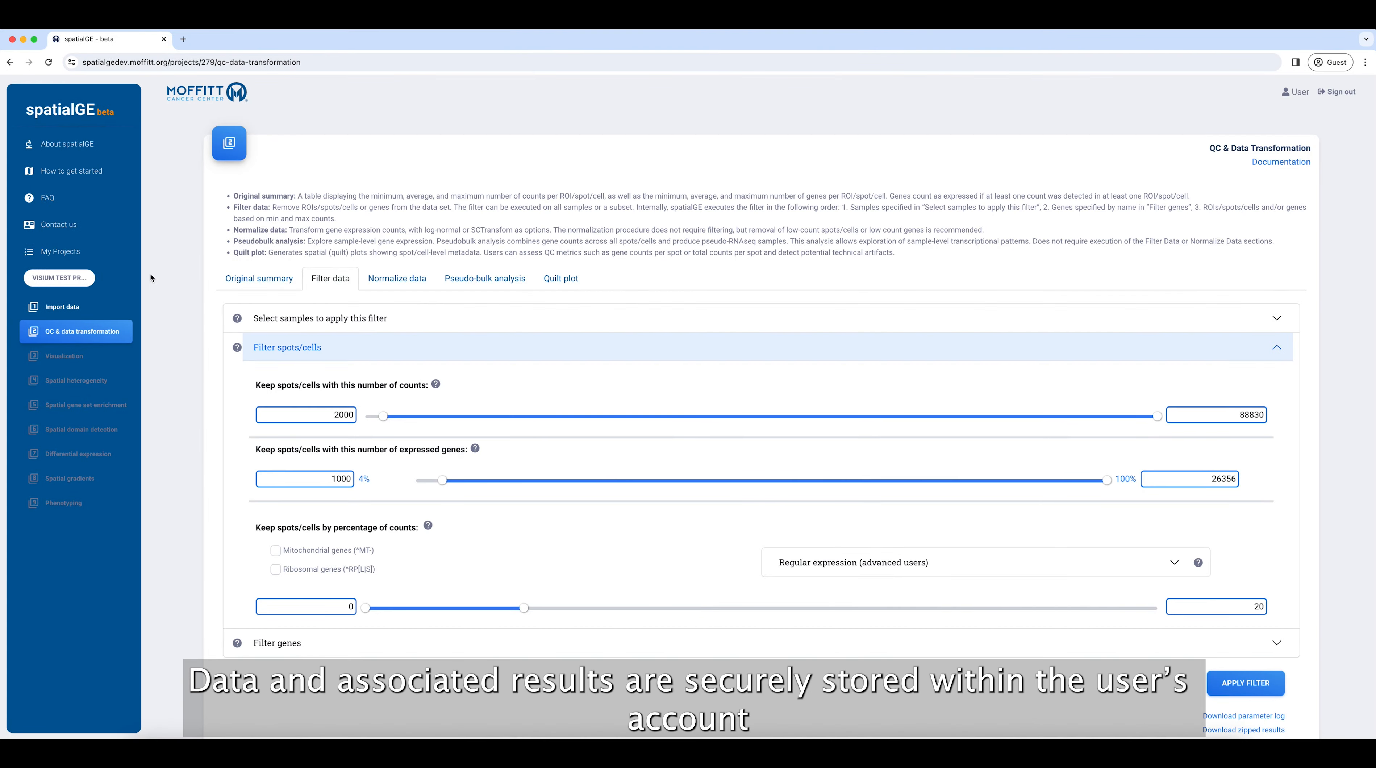
Step: Normalize the Visium test project's data with SCTransform and request an email when the process completes
{"action": "left_click", "coordinate": [56, 261]}
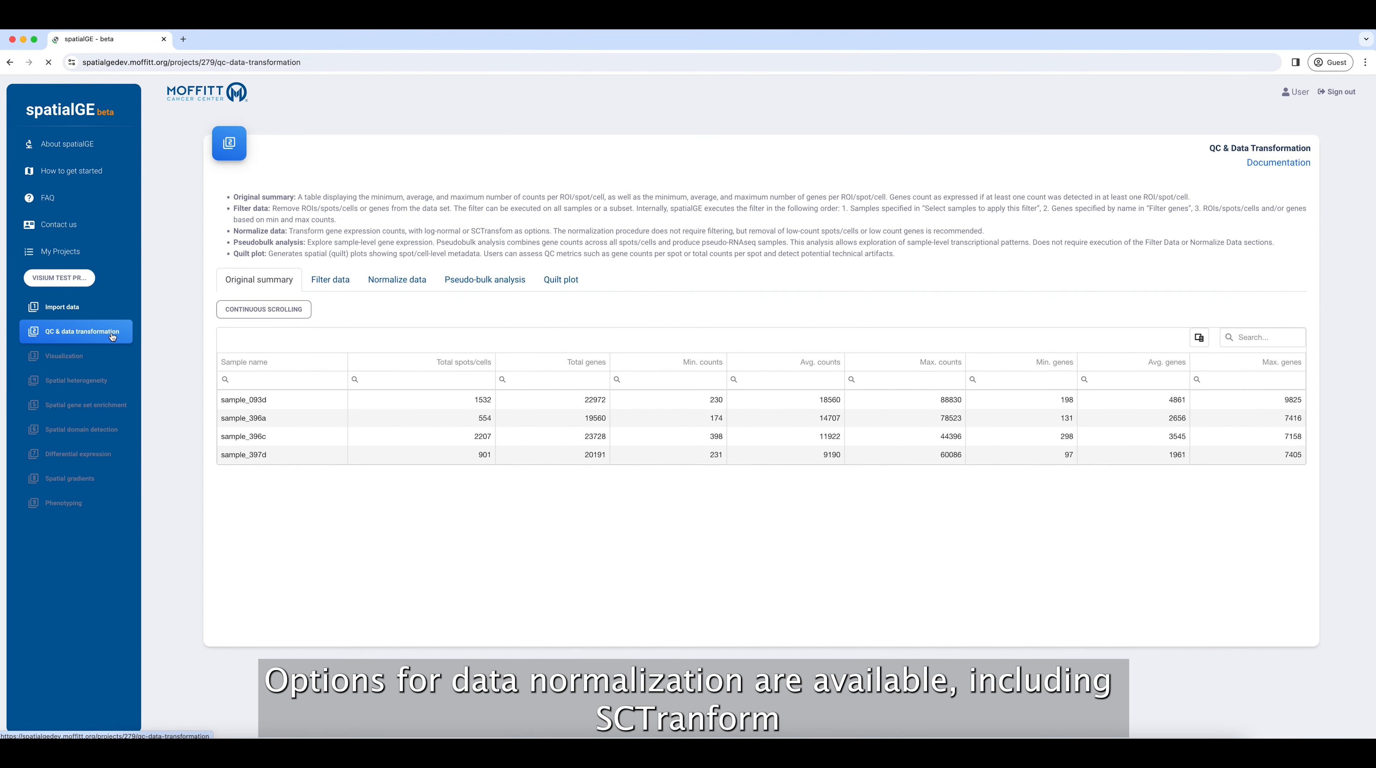
{"action": "left_click", "coordinate": [397, 285]}
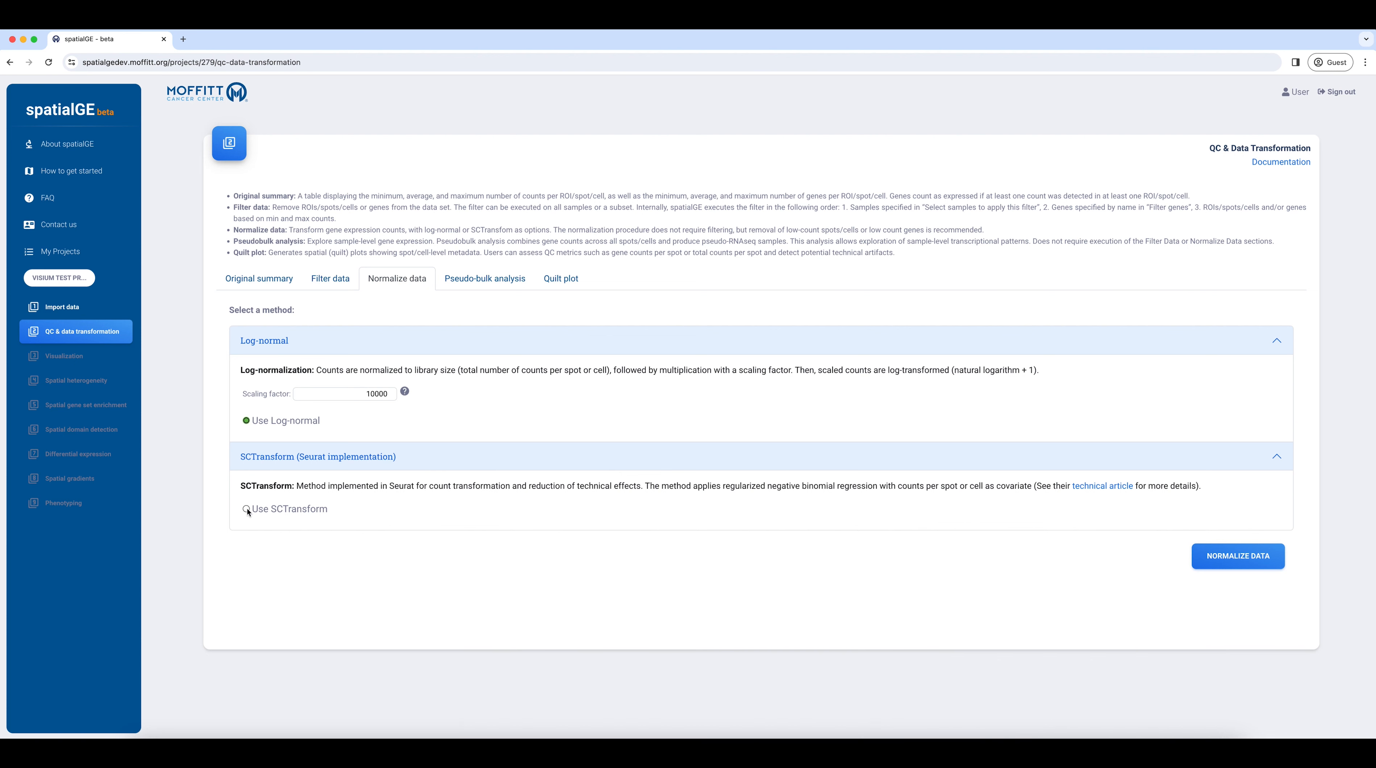
{"action": "left_click", "coordinate": [245, 510]}
{"action": "left_click", "coordinate": [1225, 557]}
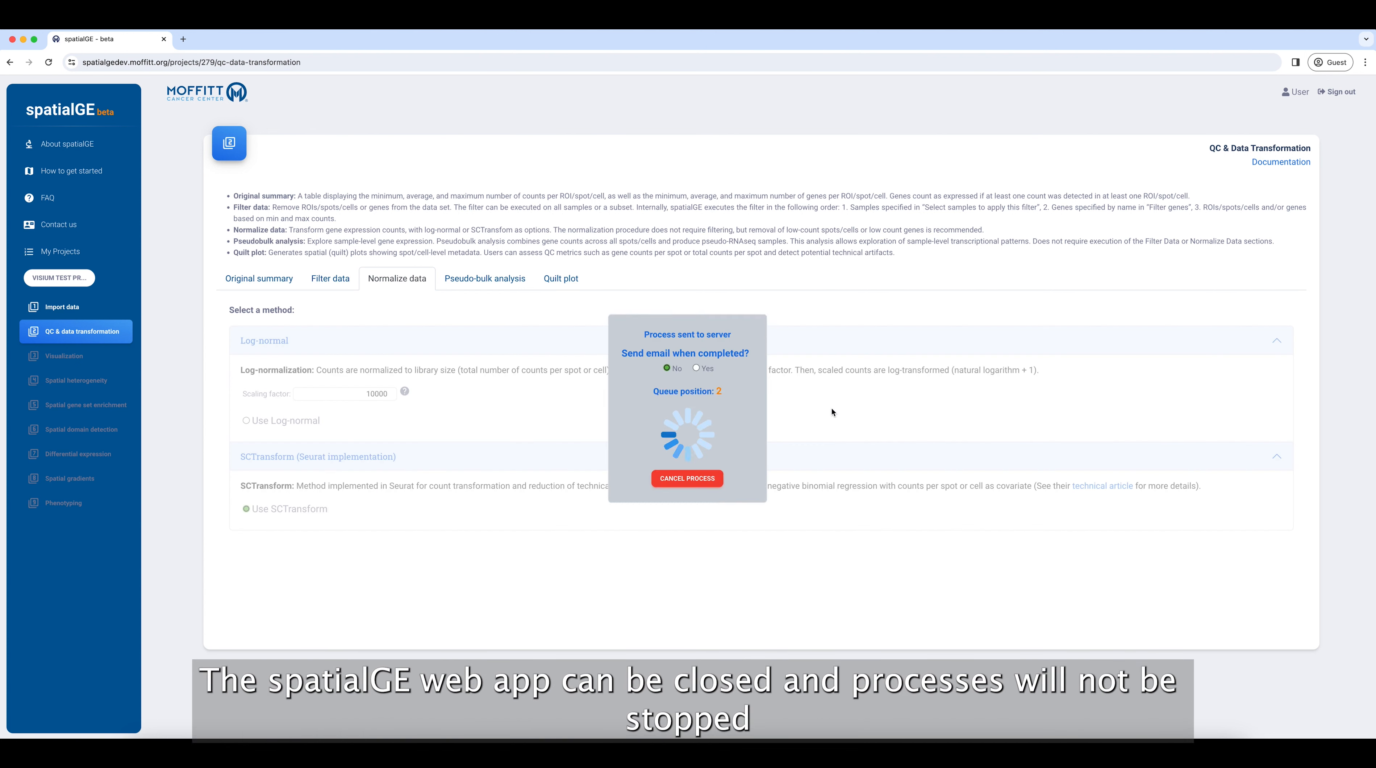
{"action": "left_click", "coordinate": [696, 368]}
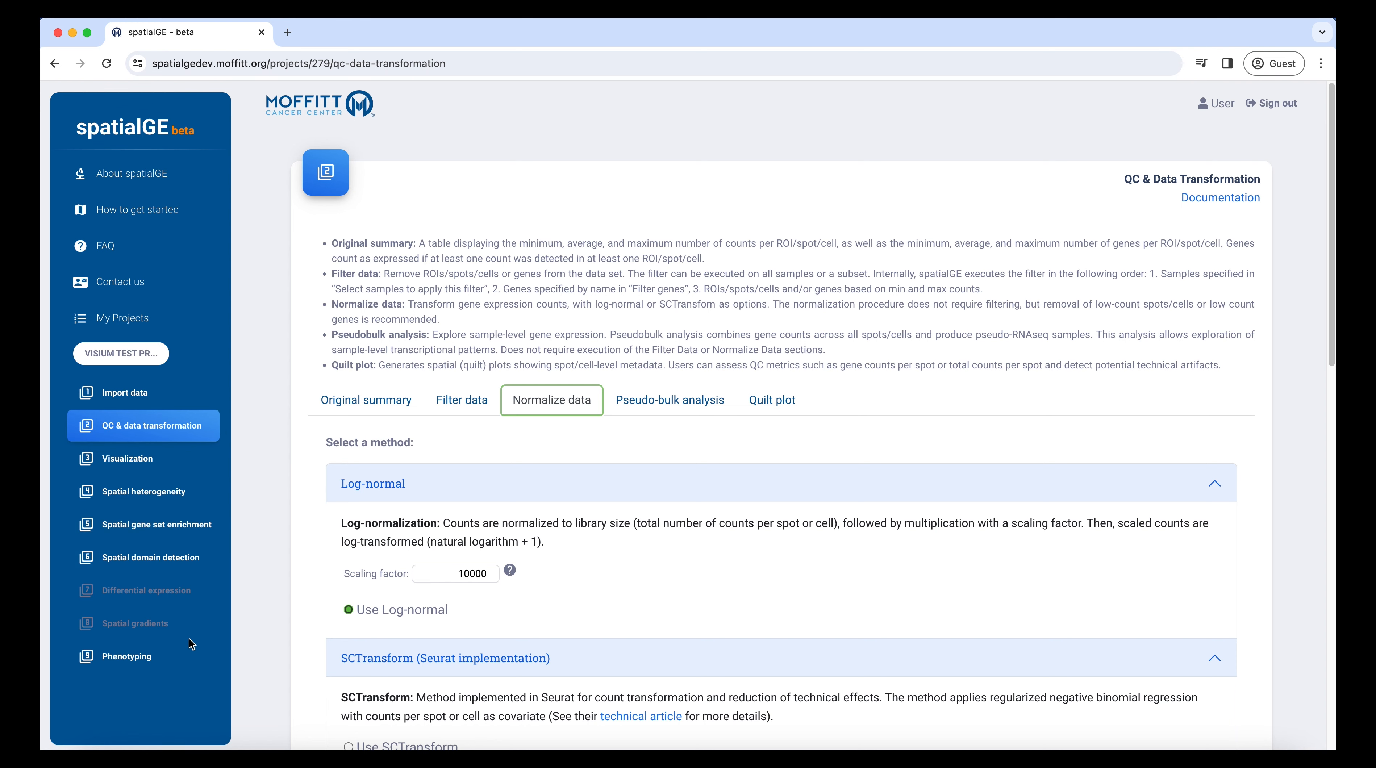
Step: Compare the PCA plot and the gene expression heatmap of the pseudo-bulk samples
{"action": "left_click", "coordinate": [612, 402]}
{"action": "scroll", "coordinate": [529, 489], "scroll_direction": "down", "scroll_amount": 2}
{"action": "scroll", "coordinate": [527, 485], "scroll_direction": "down", "scroll_amount": 12}
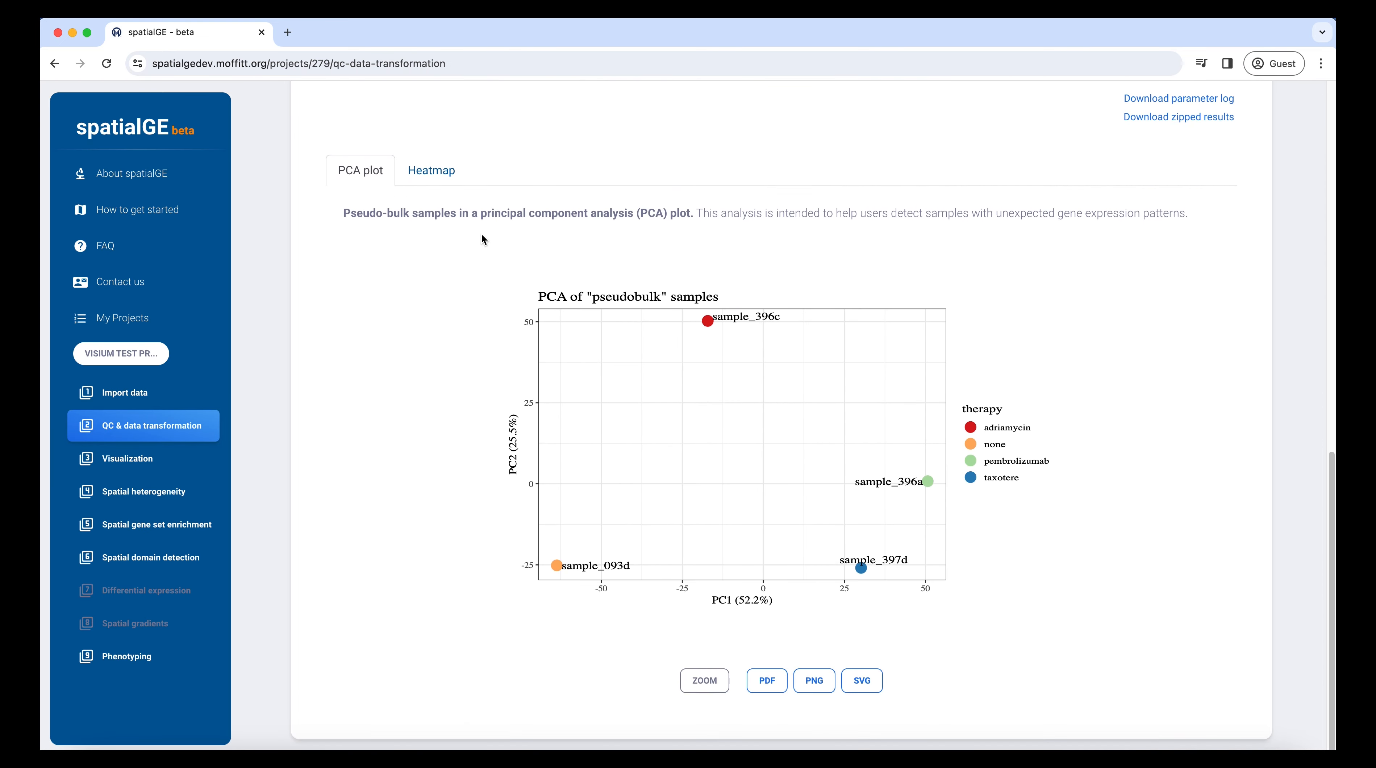
{"action": "left_click", "coordinate": [432, 172]}
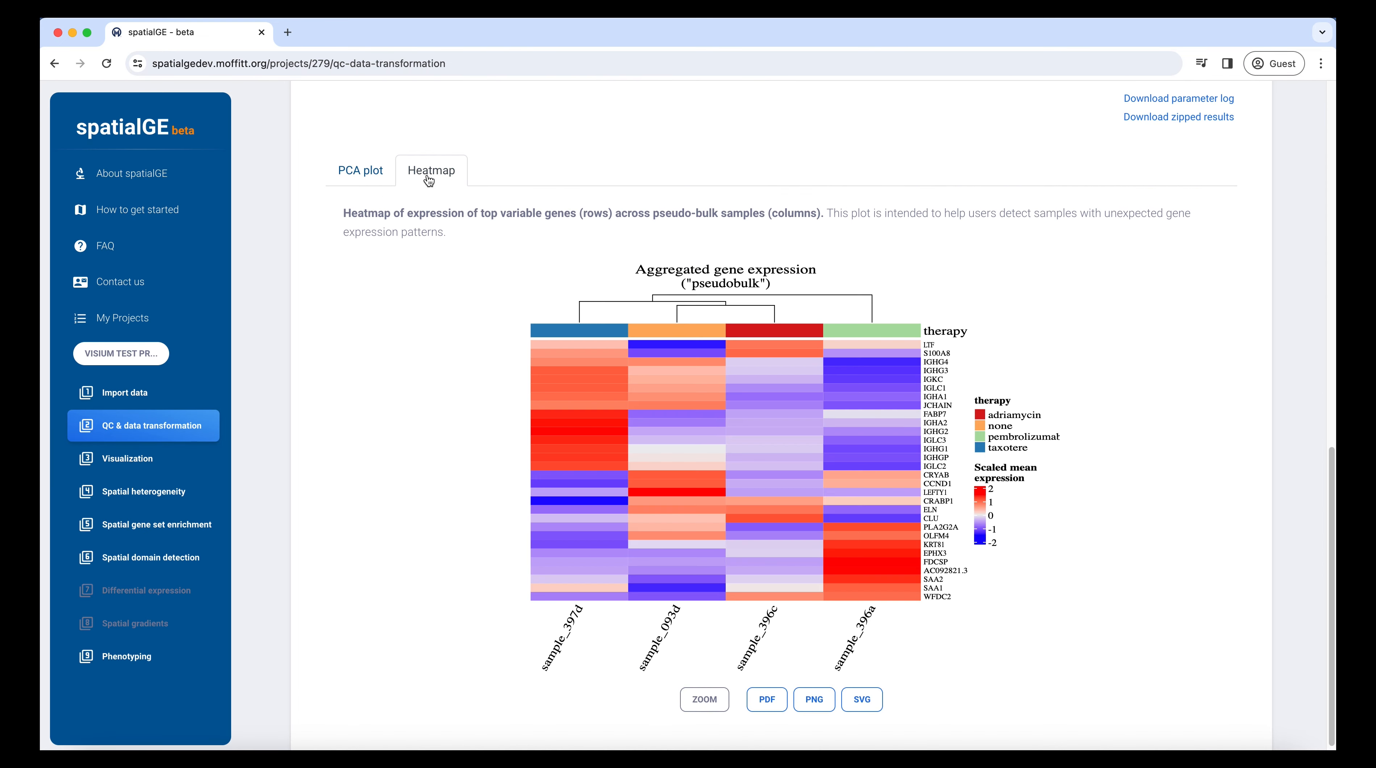
{"action": "left_click", "coordinate": [375, 179]}
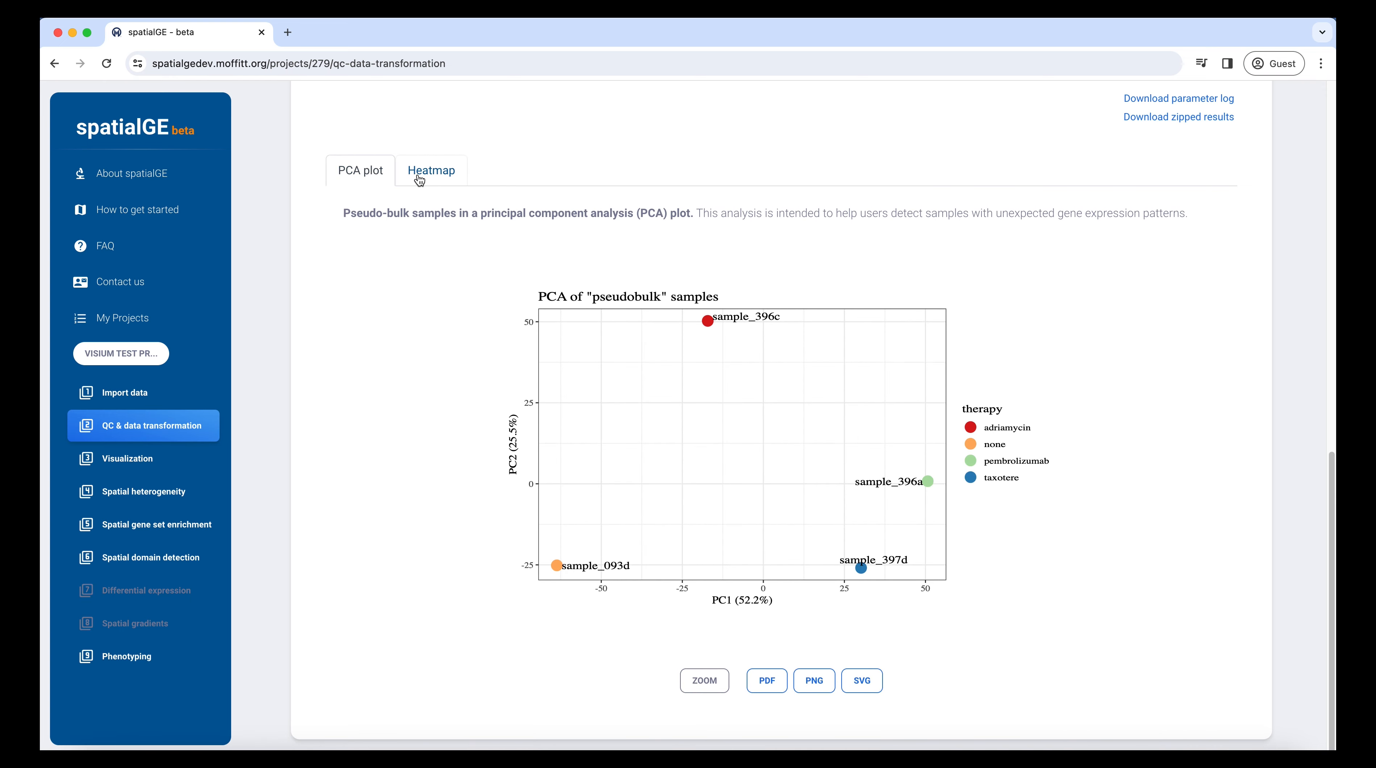
Step: Choose sample_093d as the first and sample_396c as the second sample for the QC quilt plot comparison
{"action": "scroll", "coordinate": [414, 291], "scroll_direction": "up", "scroll_amount": 10}
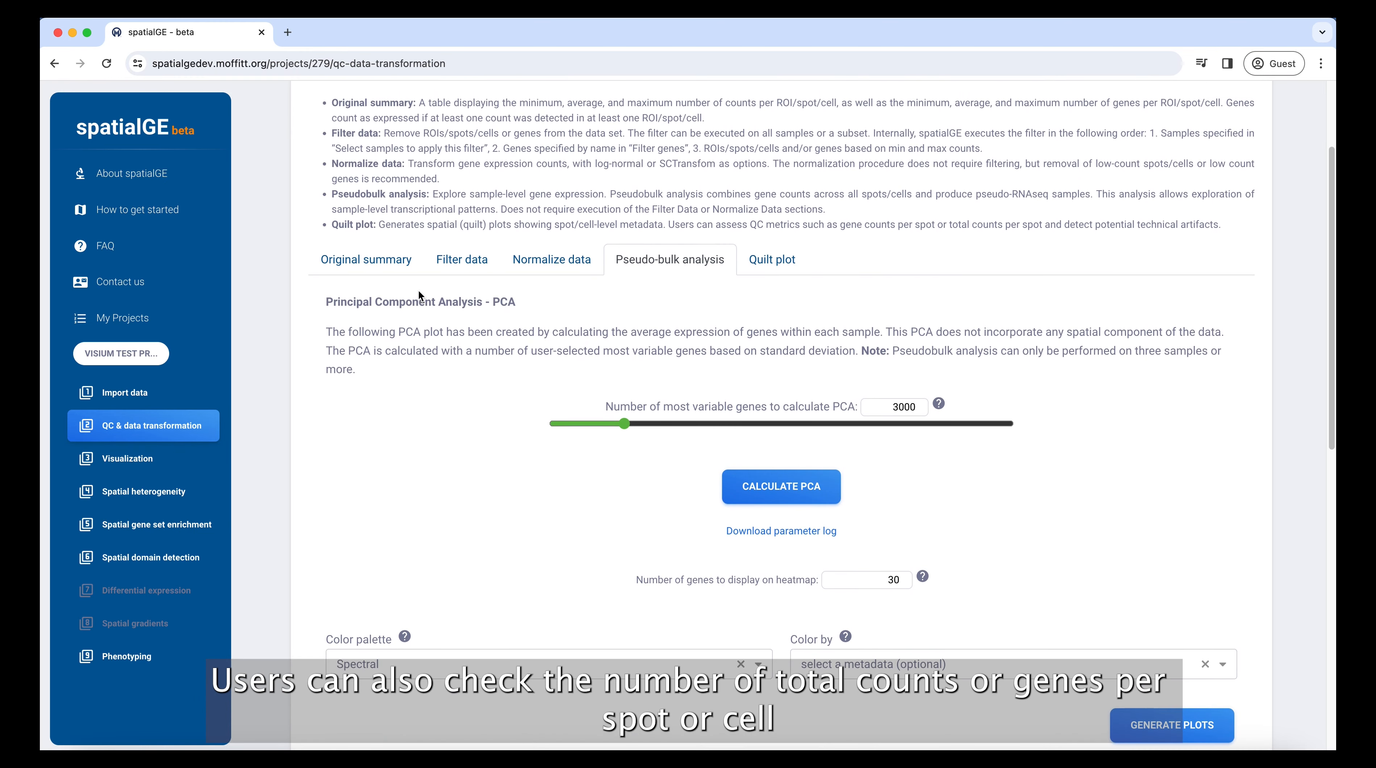
{"action": "scroll", "coordinate": [418, 295], "scroll_direction": "up", "scroll_amount": 3}
{"action": "left_click", "coordinate": [754, 406]}
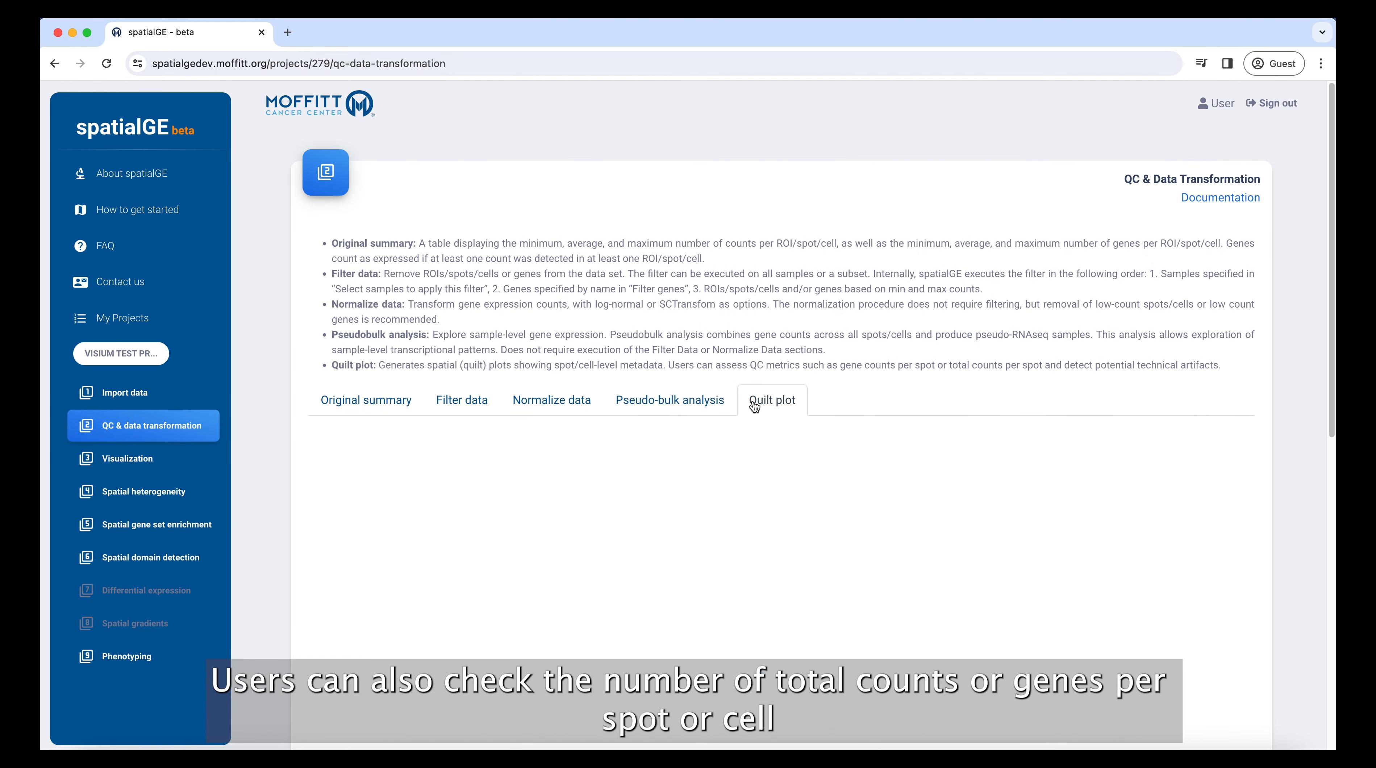
{"action": "scroll", "coordinate": [999, 471], "scroll_direction": "down", "scroll_amount": 5}
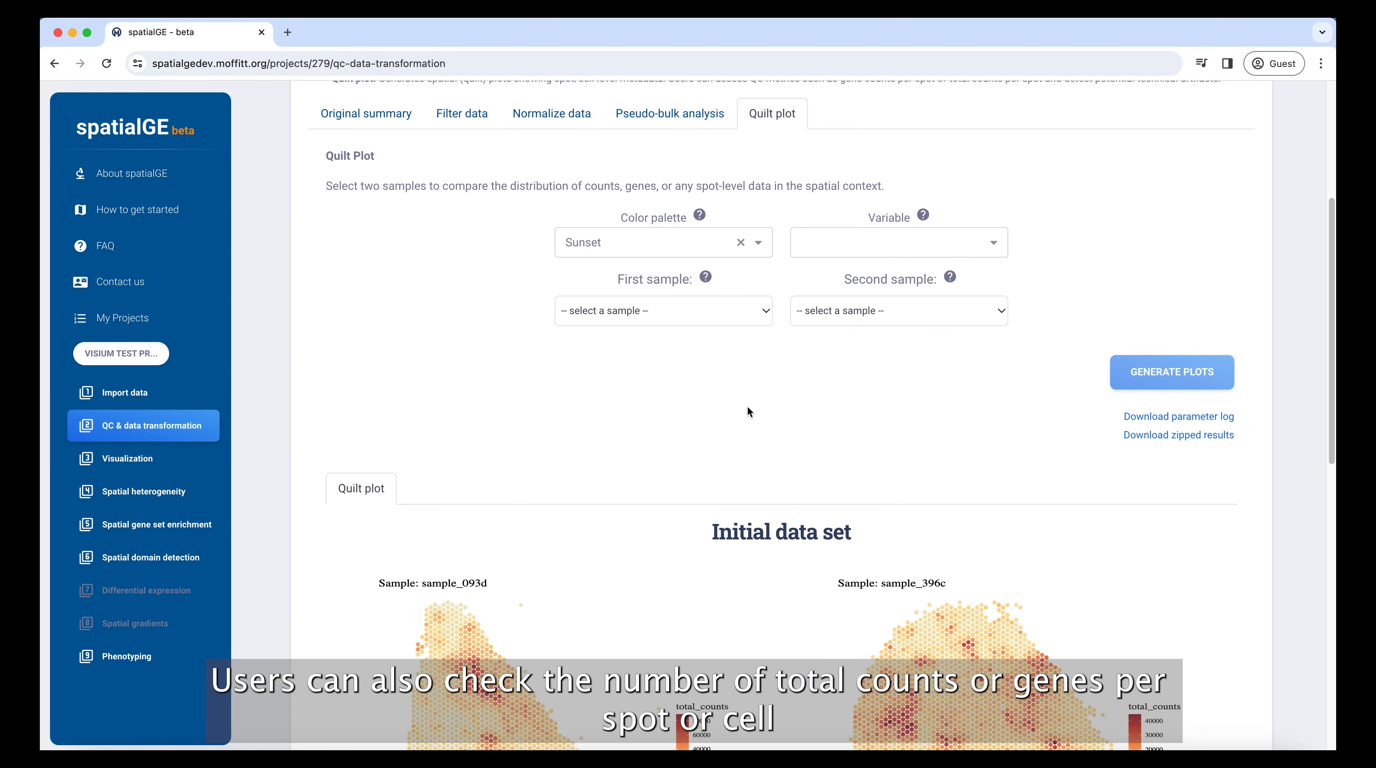
{"action": "scroll", "coordinate": [749, 406], "scroll_direction": "down", "scroll_amount": 4}
{"action": "left_click", "coordinate": [736, 100]}
{"action": "left_click", "coordinate": [864, 108]}
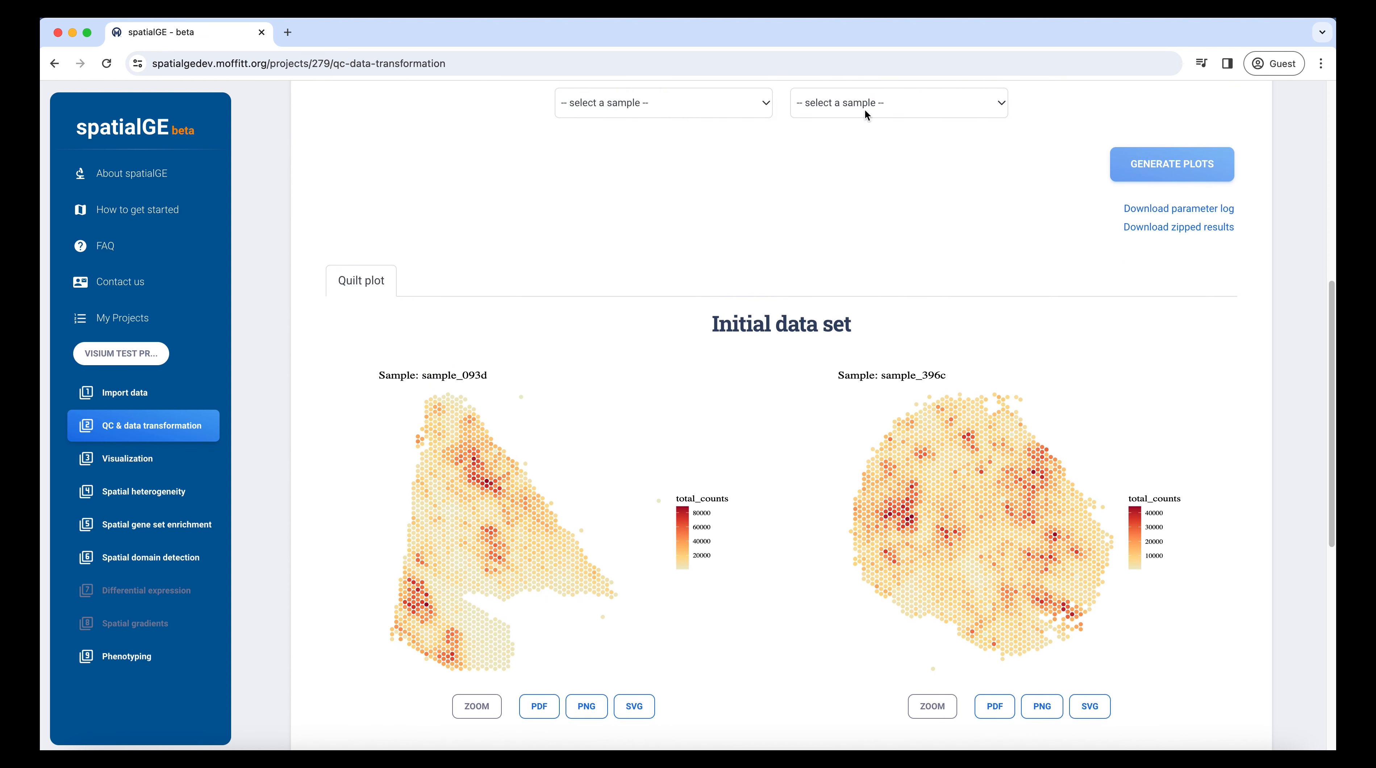
{"action": "left_click", "coordinate": [865, 108]}
{"action": "left_click", "coordinate": [868, 169]}
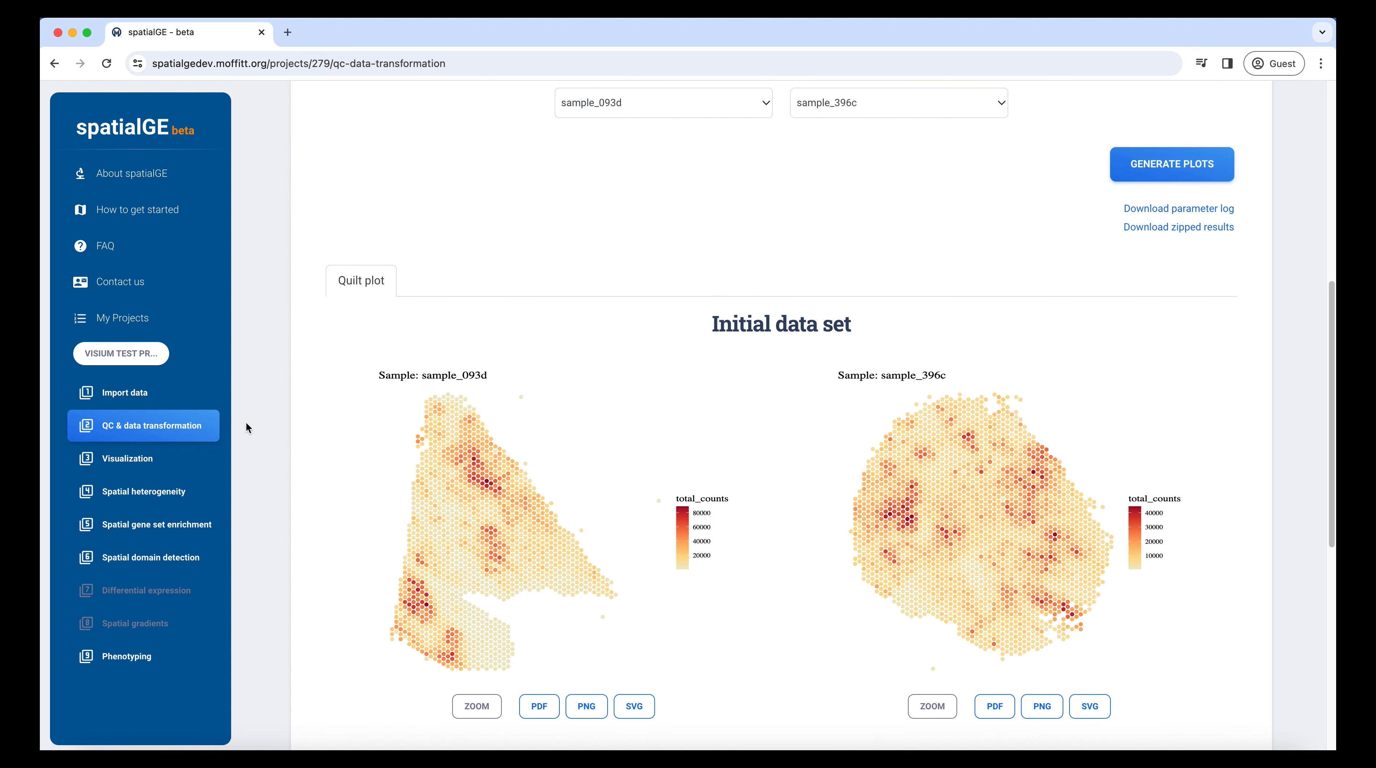
Step: Examine the Visualization module's quilt plots of ERBB2, CD74 and FN1 expression across all samples
{"action": "left_click", "coordinate": [172, 461]}
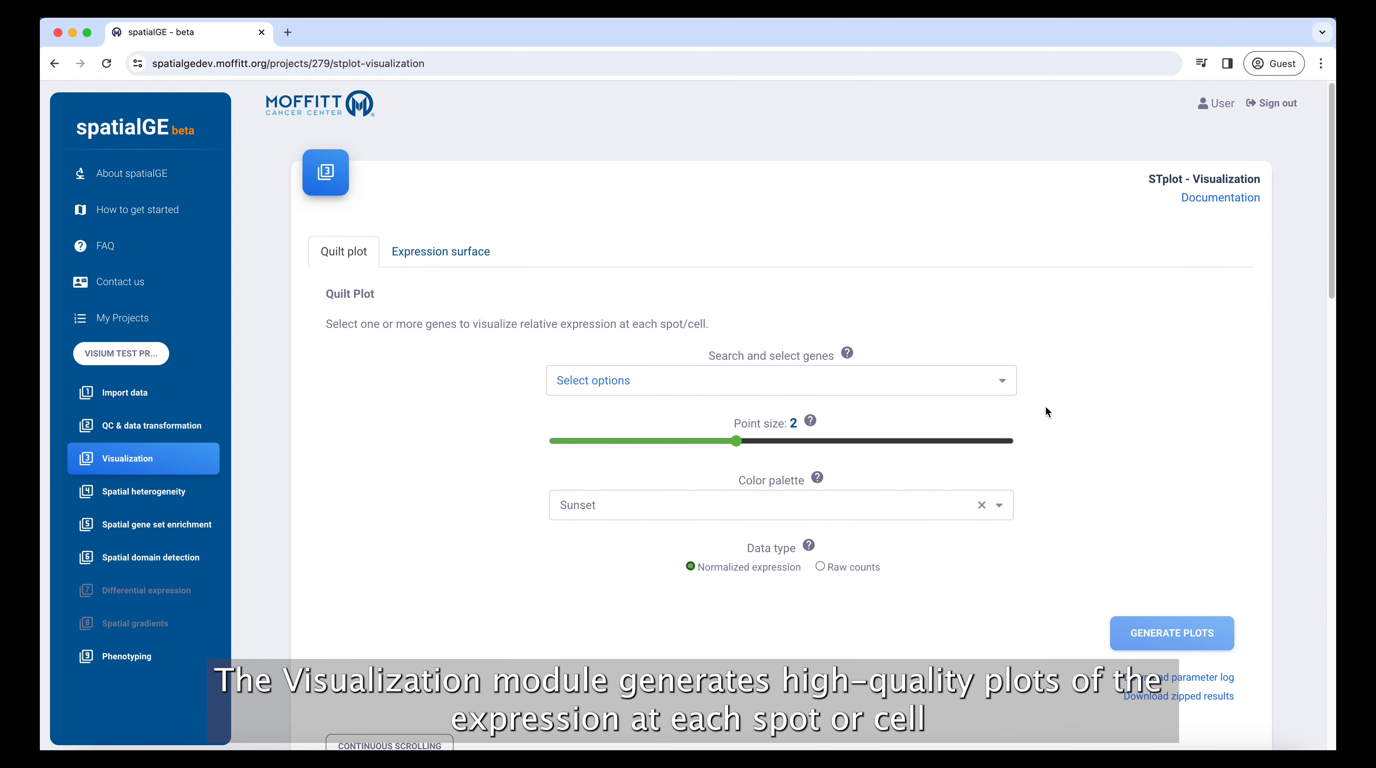
{"action": "scroll", "coordinate": [1233, 433], "scroll_direction": "down", "scroll_amount": 15}
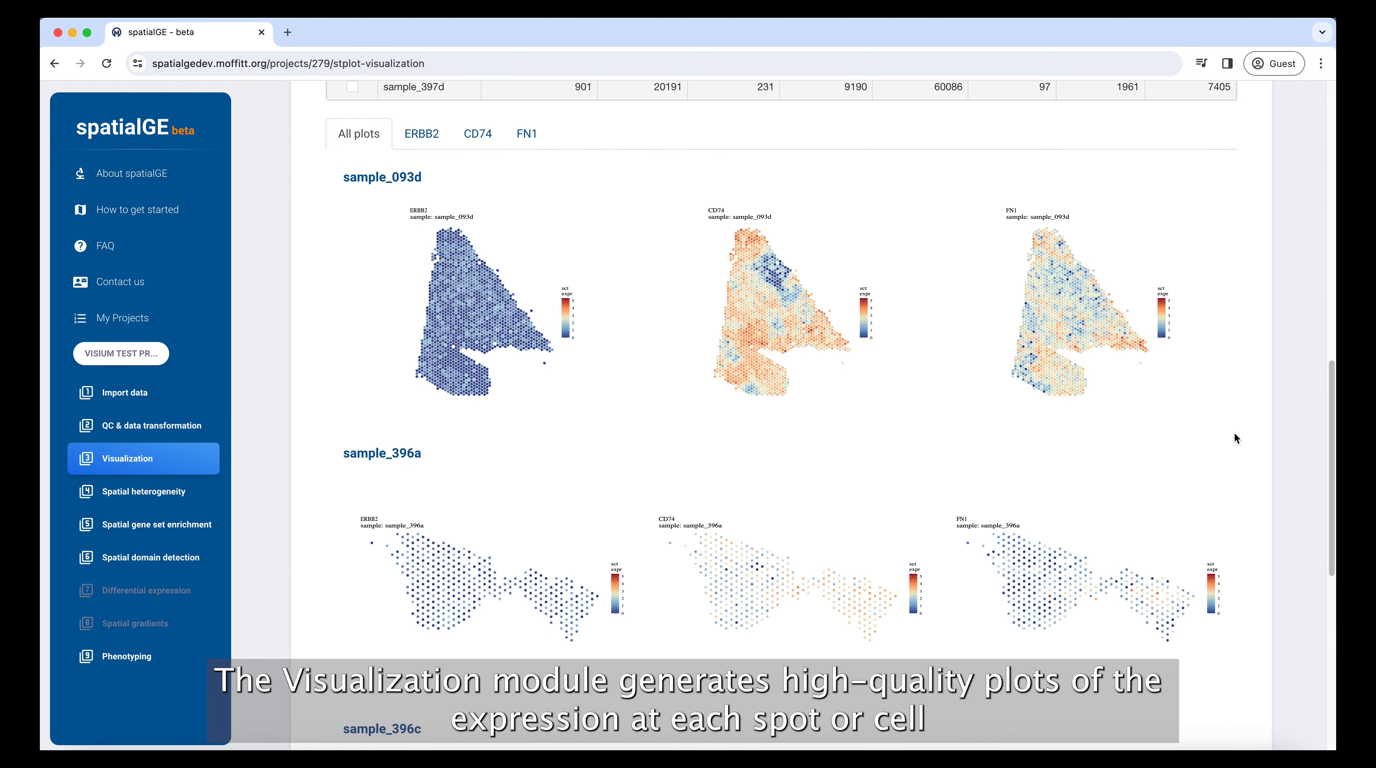
{"action": "scroll", "coordinate": [1234, 434], "scroll_direction": "down", "scroll_amount": 6}
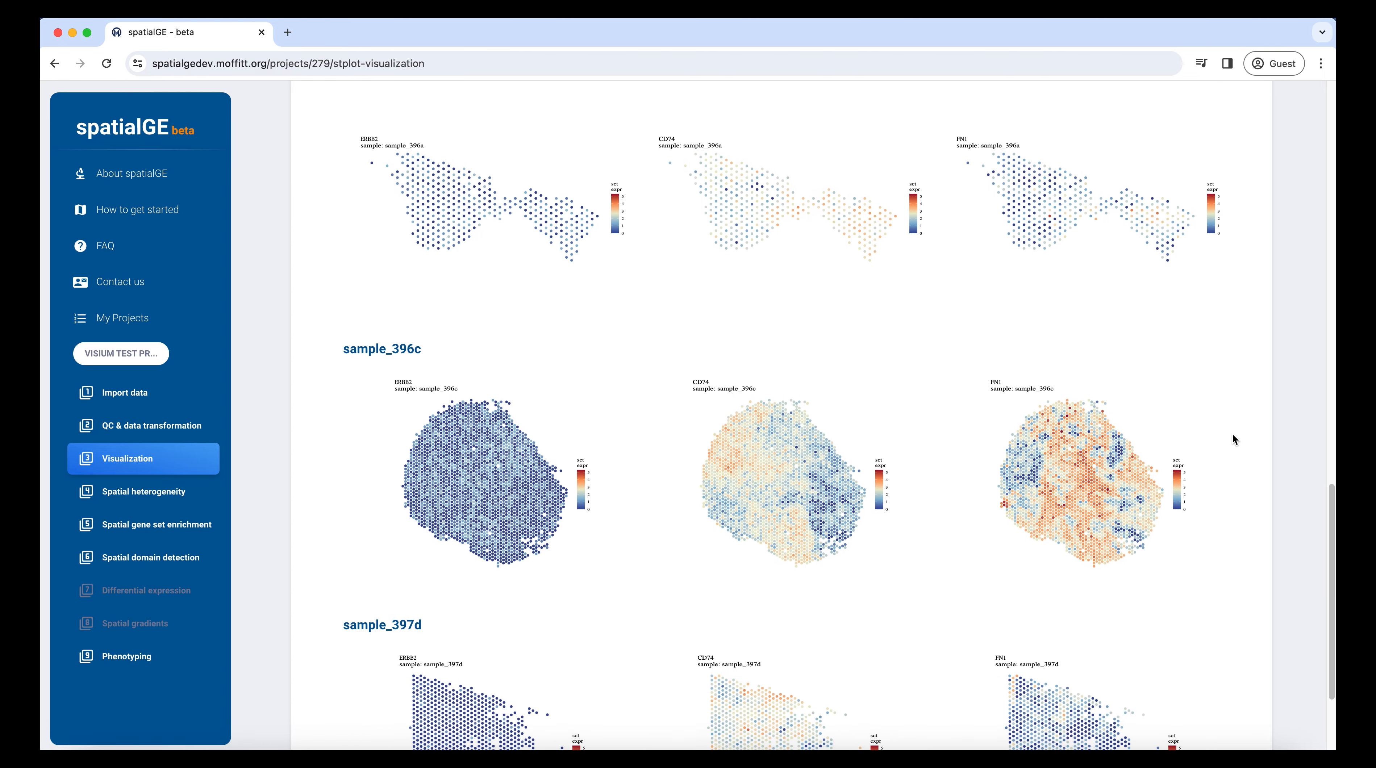
{"action": "scroll", "coordinate": [1232, 434], "scroll_direction": "up", "scroll_amount": 20}
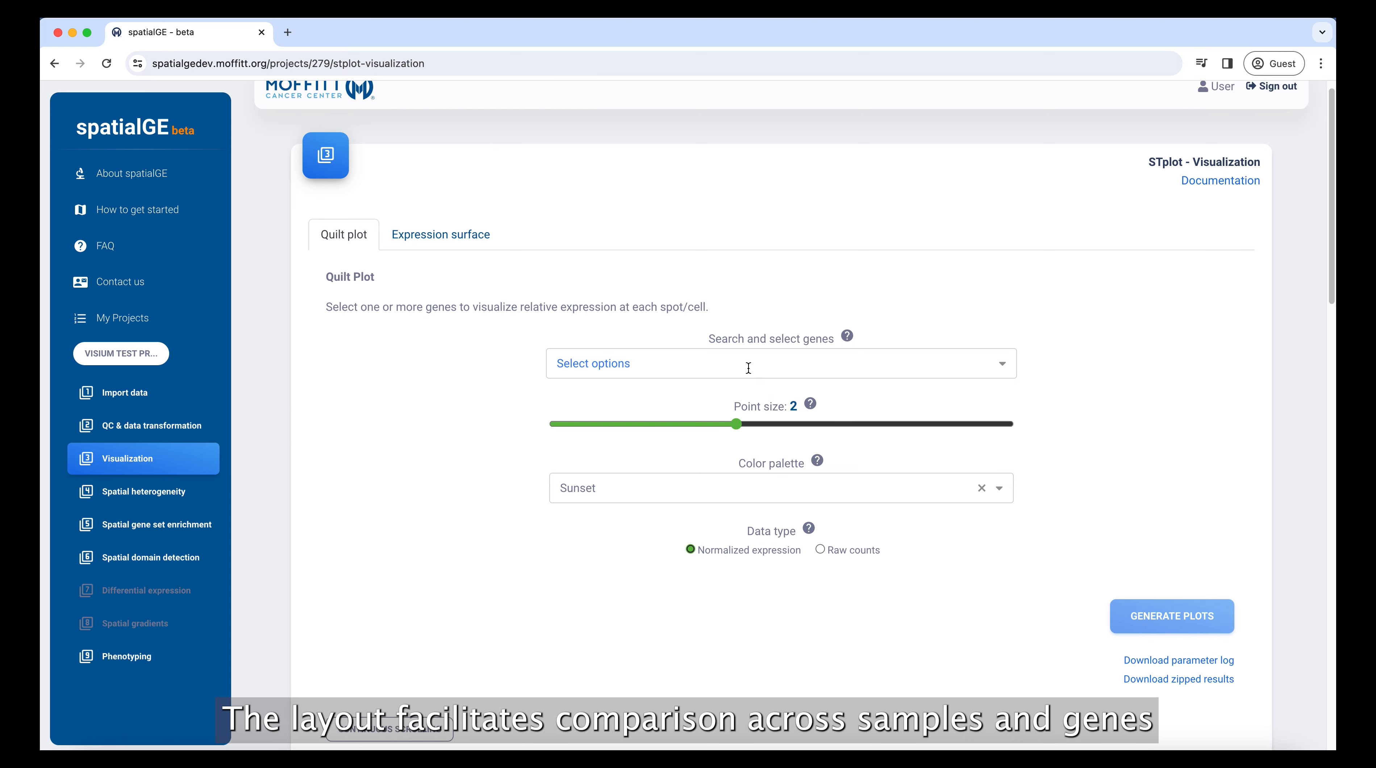
Step: Select the genes CD74 and FN1 for the quilt plot
{"action": "left_click", "coordinate": [745, 367]}
{"action": "type", "text": "CD74"}
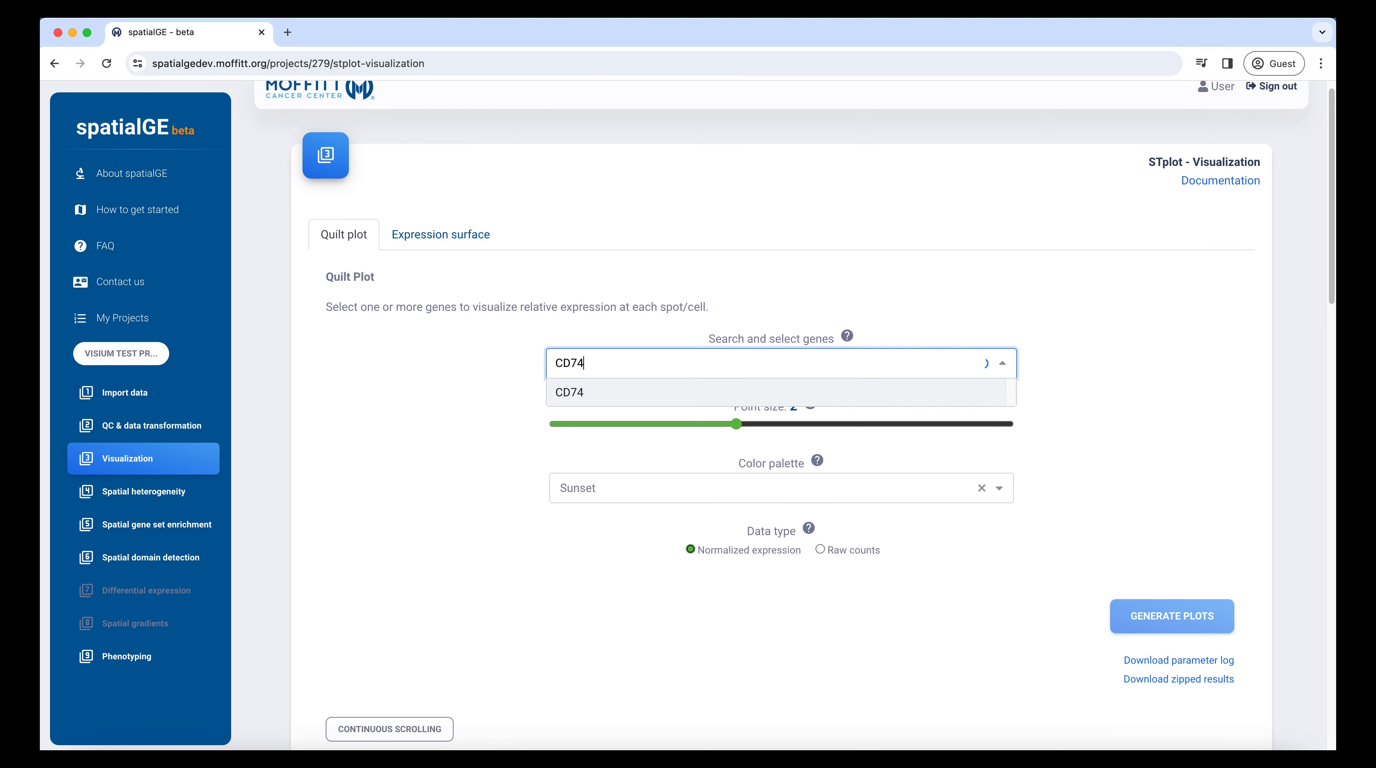
{"action": "left_click", "coordinate": [713, 383]}
{"action": "type", "text": "FN"}
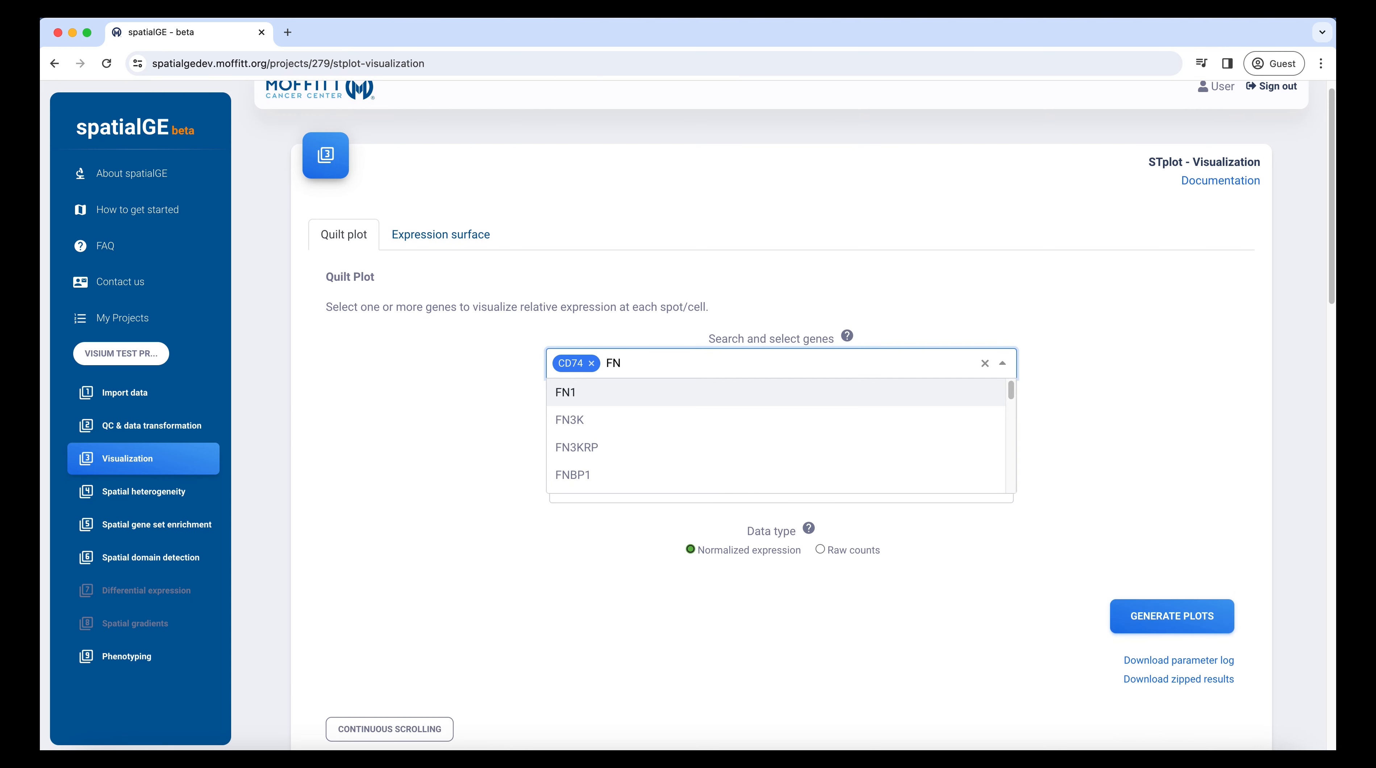
{"action": "left_click", "coordinate": [733, 389]}
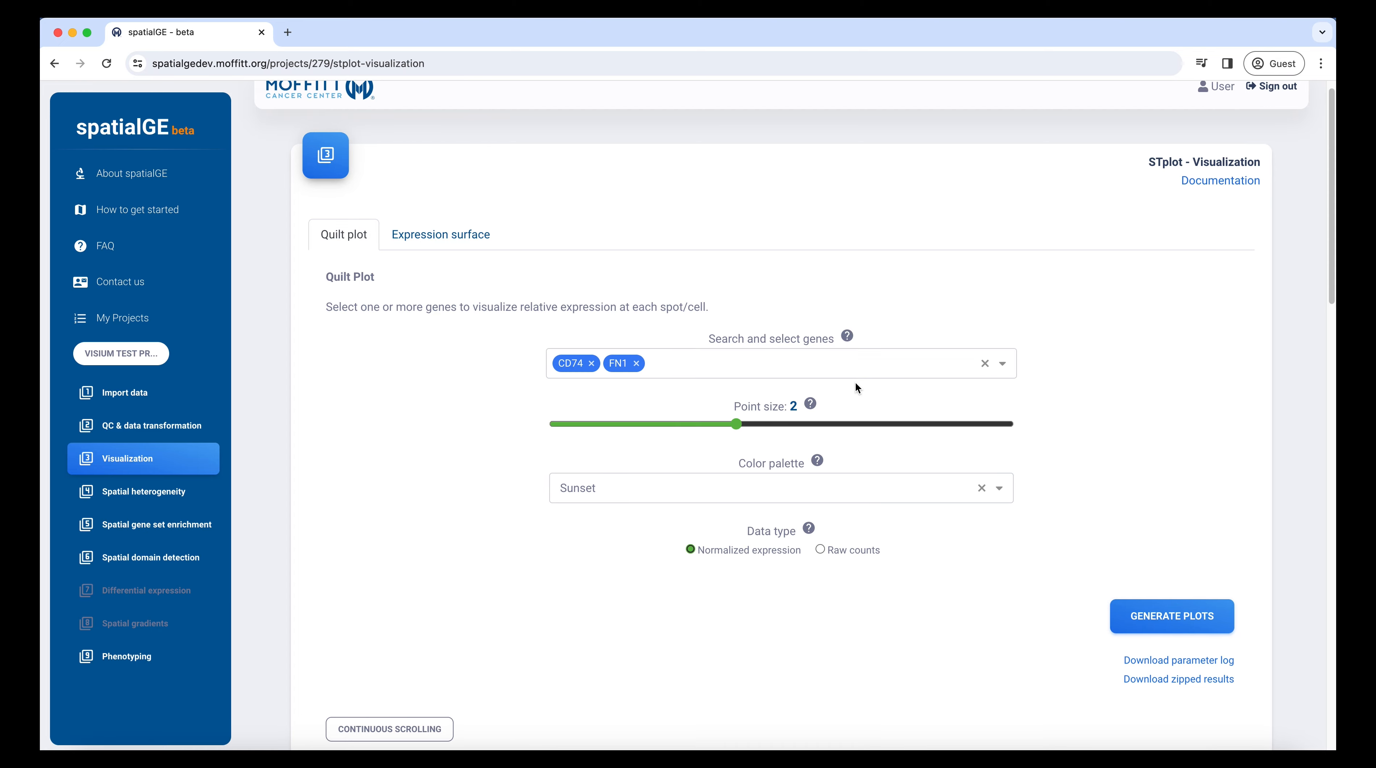
Step: Show the CD74 expression surface plots and compare sample_093d's surface with its tissue image
{"action": "left_click", "coordinate": [448, 235]}
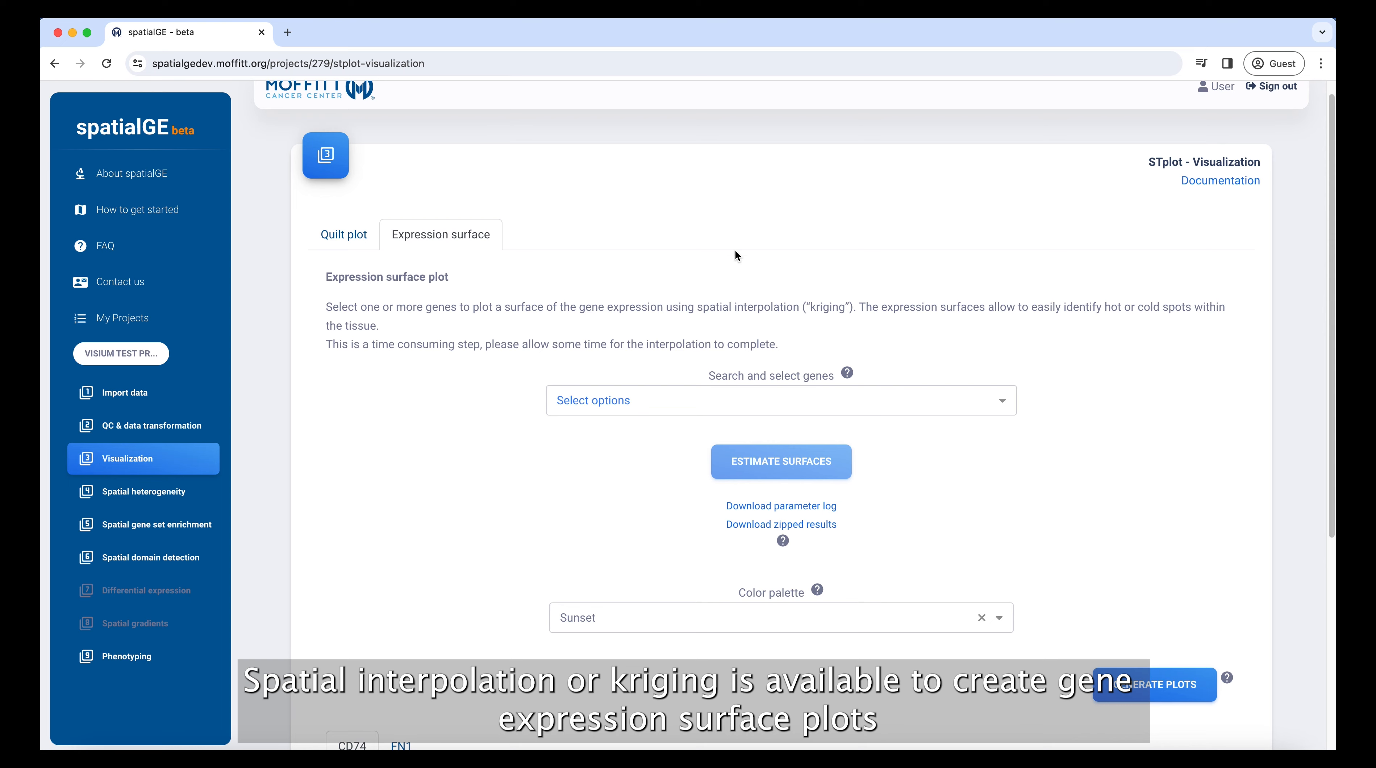
{"action": "scroll", "coordinate": [1086, 415], "scroll_direction": "down", "scroll_amount": 6}
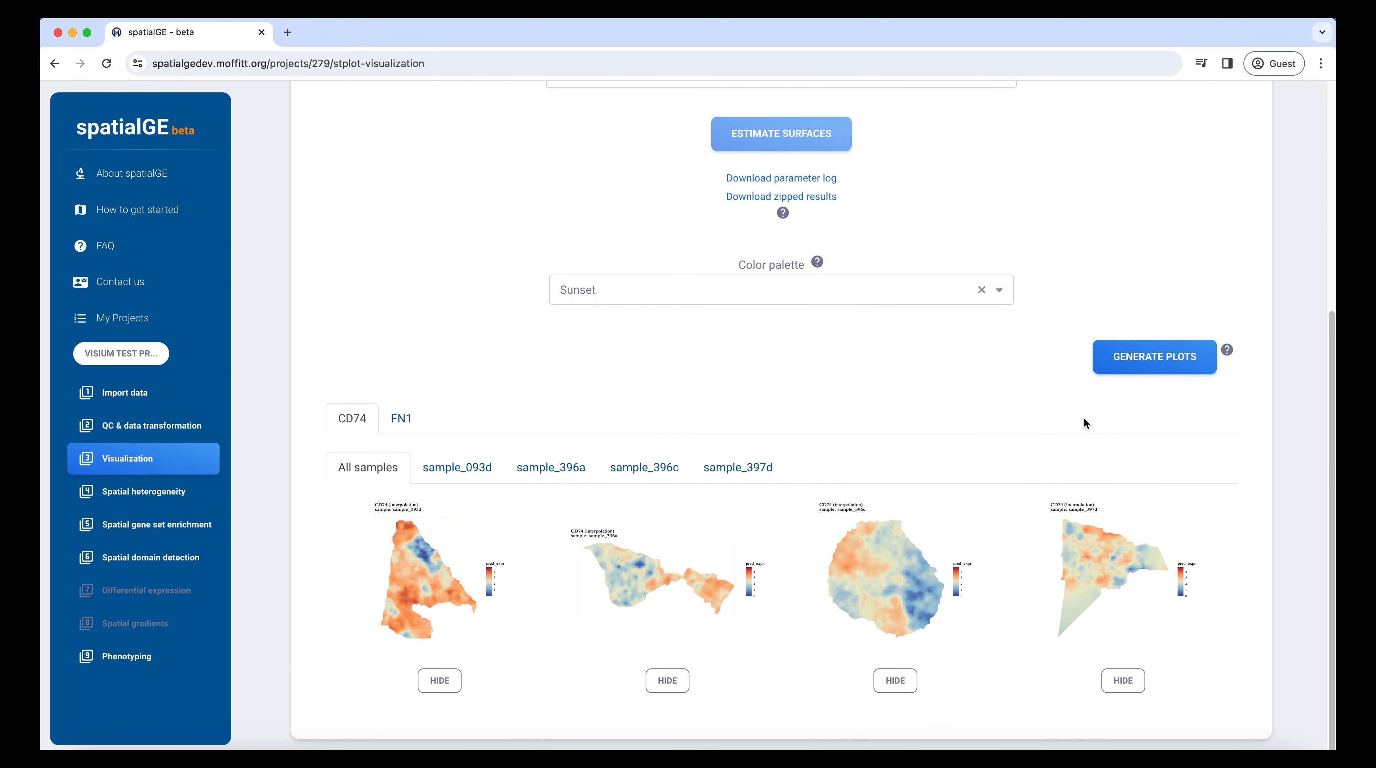
{"action": "left_click", "coordinate": [472, 477]}
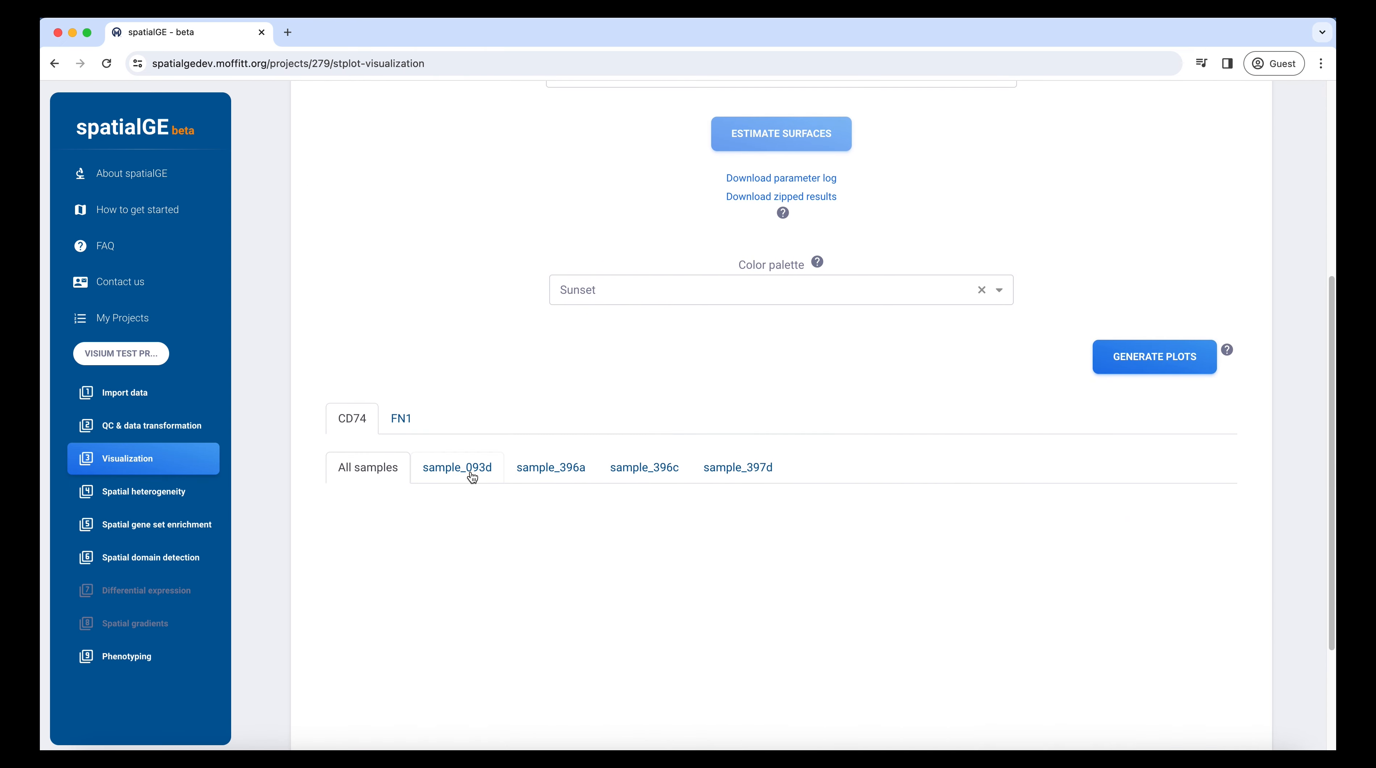
{"action": "scroll", "coordinate": [476, 485], "scroll_direction": "down", "scroll_amount": 2}
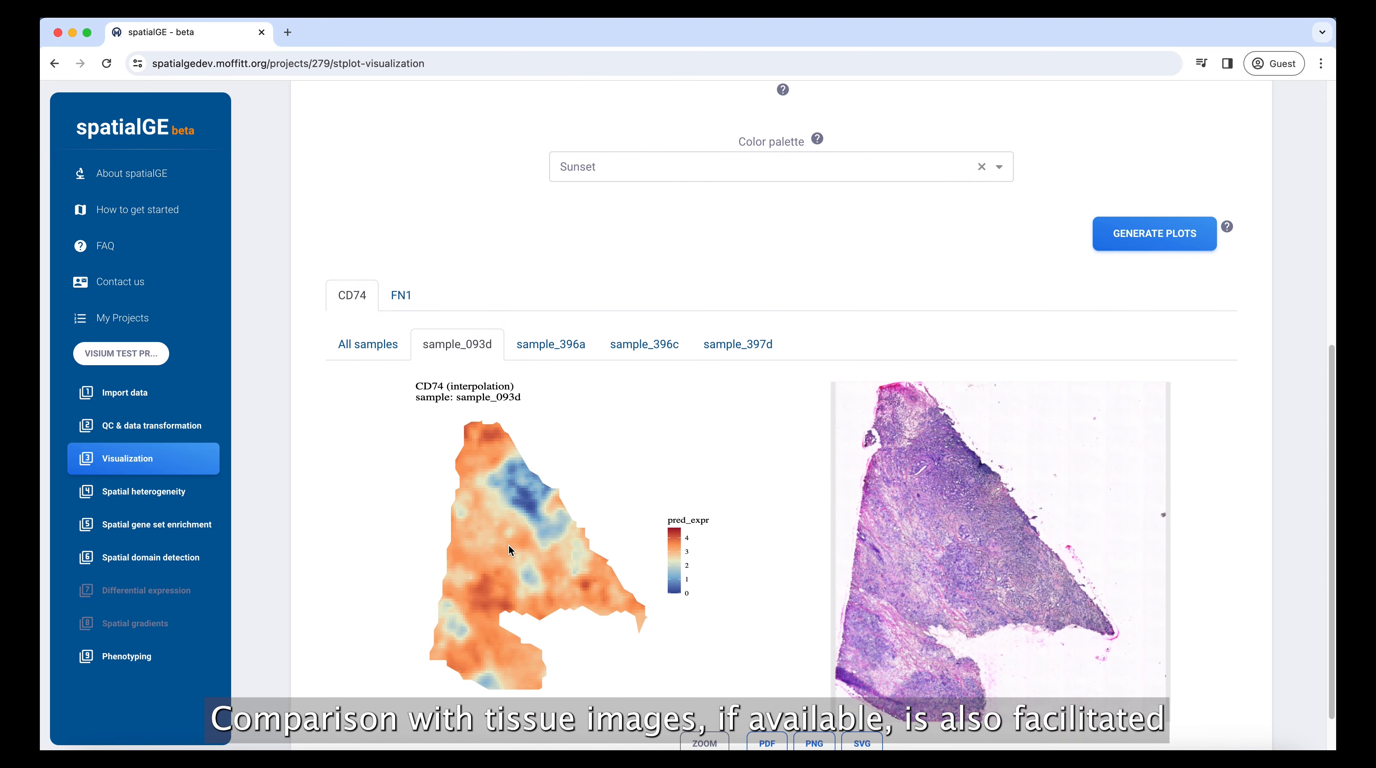
Step: Compare the FN1 expression surface of sample_396c with its tissue image
{"action": "left_click", "coordinate": [405, 310]}
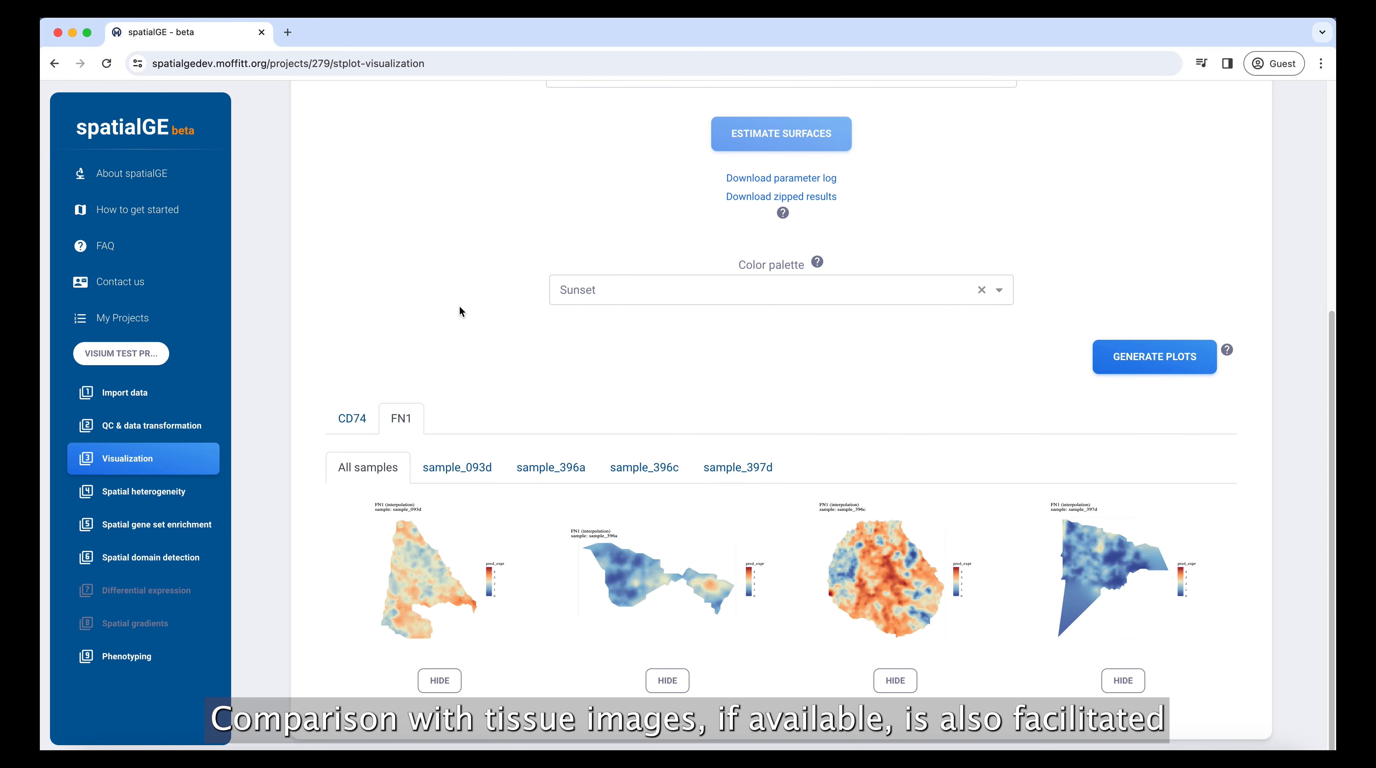
{"action": "left_click", "coordinate": [643, 472]}
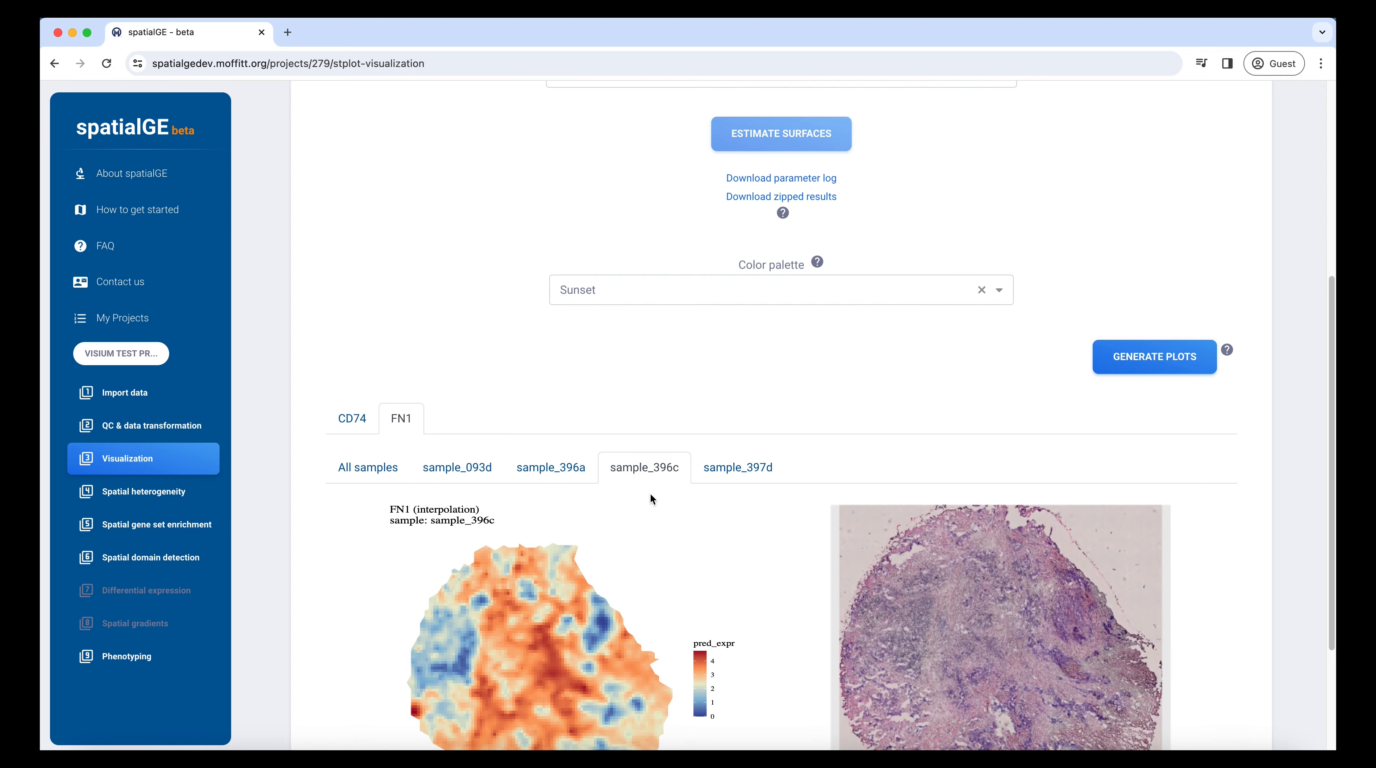
{"action": "scroll", "coordinate": [651, 493], "scroll_direction": "down", "scroll_amount": 3}
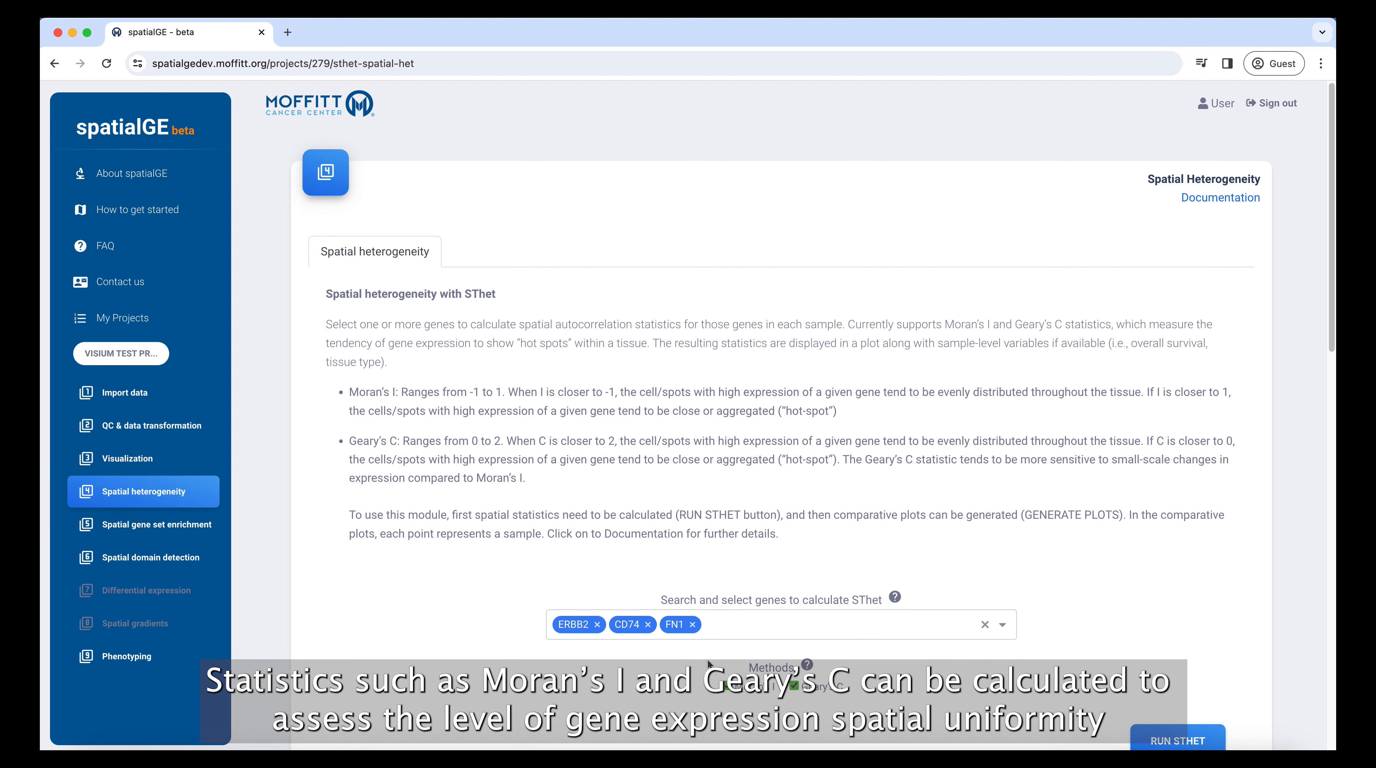
Step: Examine the Spatial heterogeneity module's SThet settings and its Moran's I and Geary's C plots by therapy
{"action": "scroll", "coordinate": [707, 662], "scroll_direction": "down", "scroll_amount": 3}
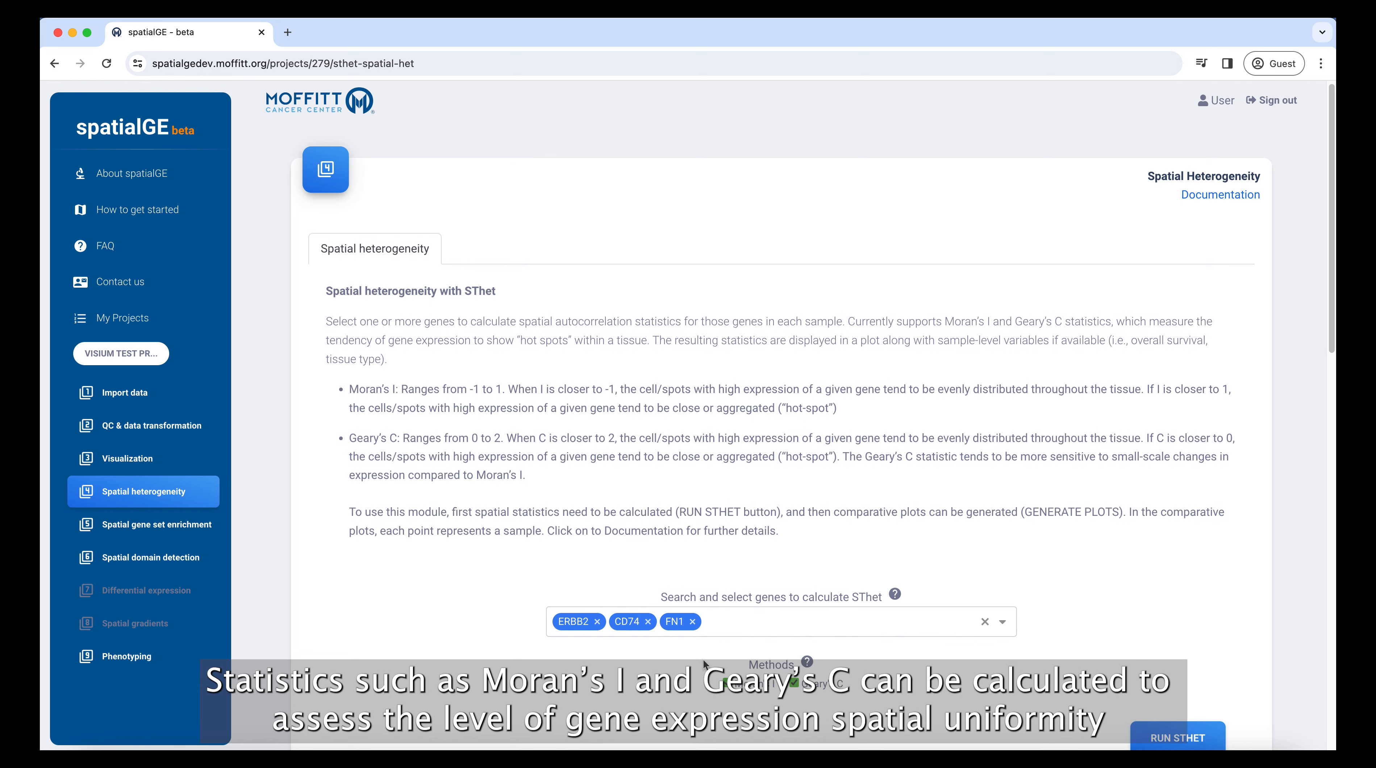
{"action": "scroll", "coordinate": [706, 664], "scroll_direction": "down", "scroll_amount": 10}
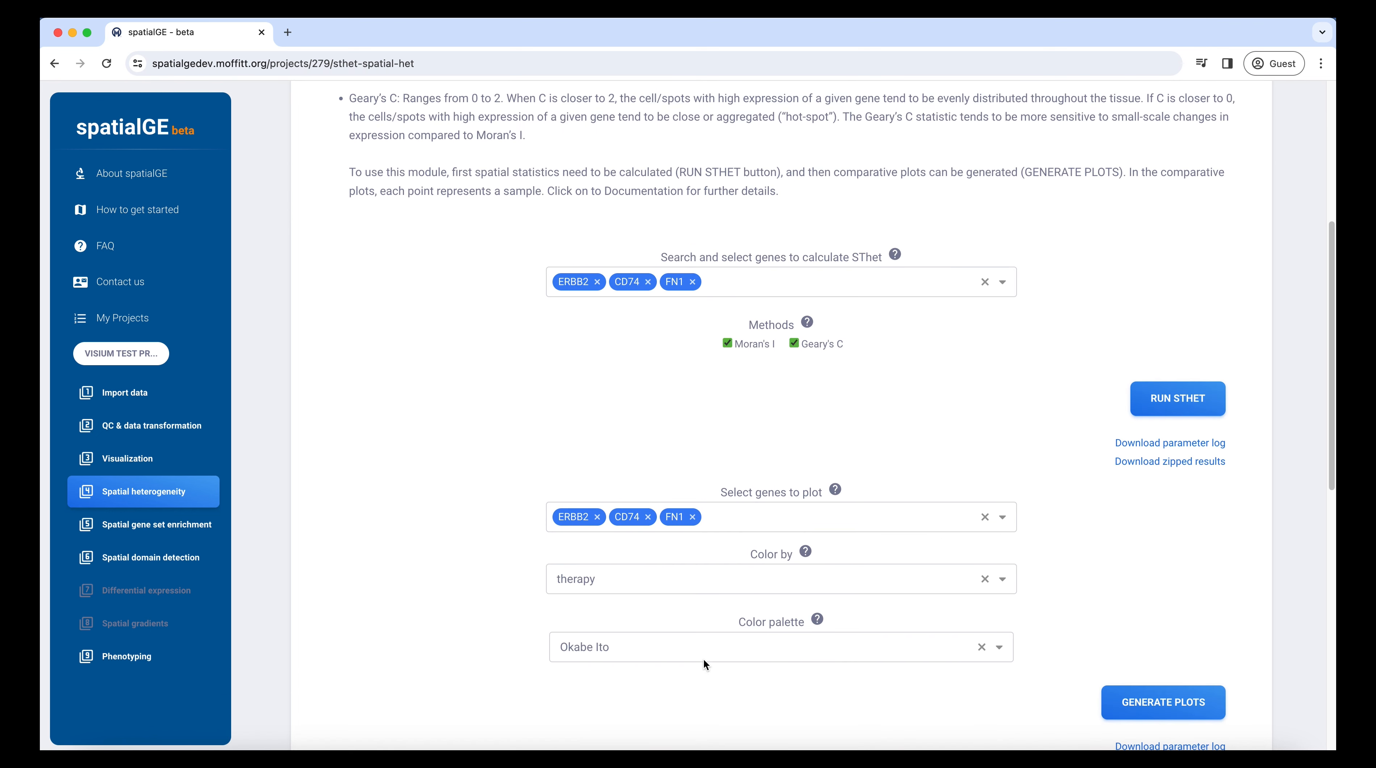
{"action": "scroll", "coordinate": [707, 654], "scroll_direction": "down", "scroll_amount": 7}
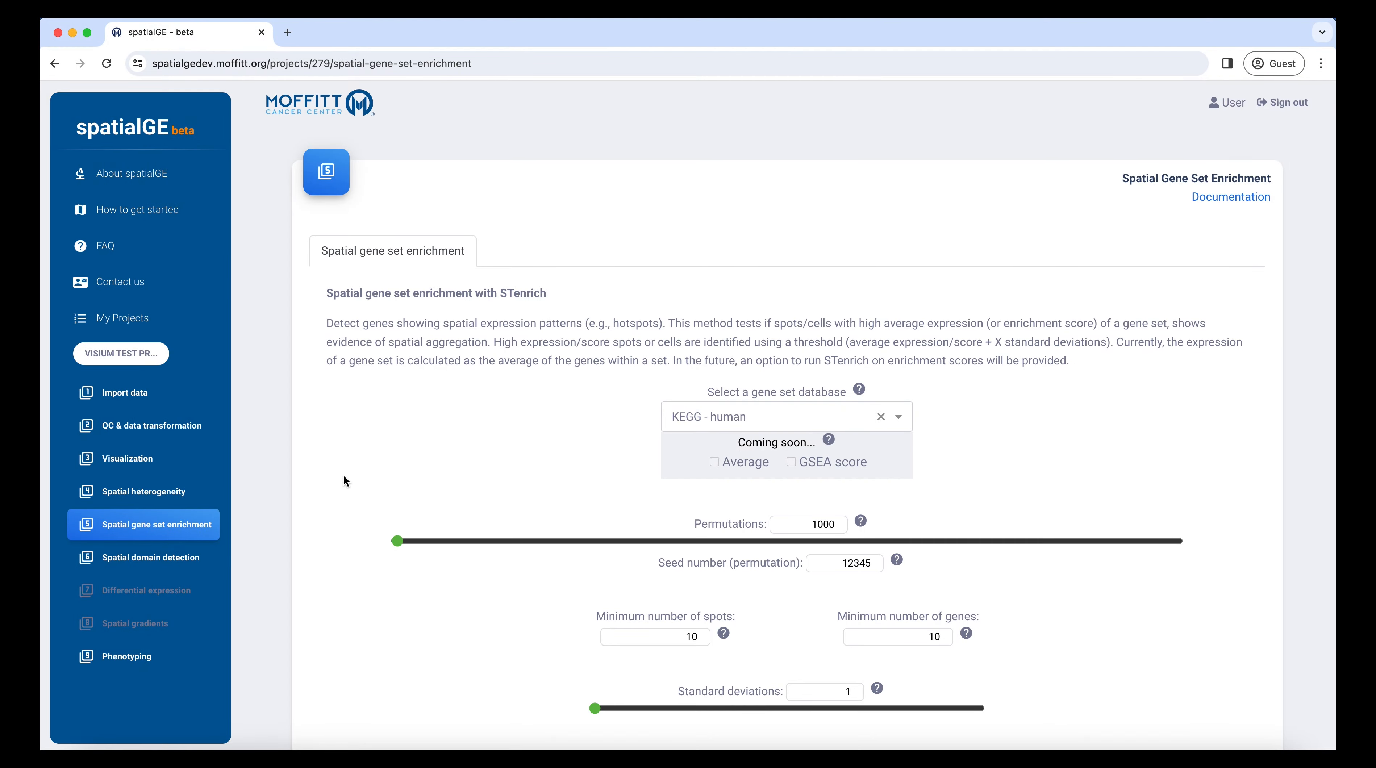
Step: Examine the Spatial gene set enrichment module's STenrich parameters, result explanations and the gene set table for sample_396c
{"action": "scroll", "coordinate": [344, 477], "scroll_direction": "down", "scroll_amount": 5}
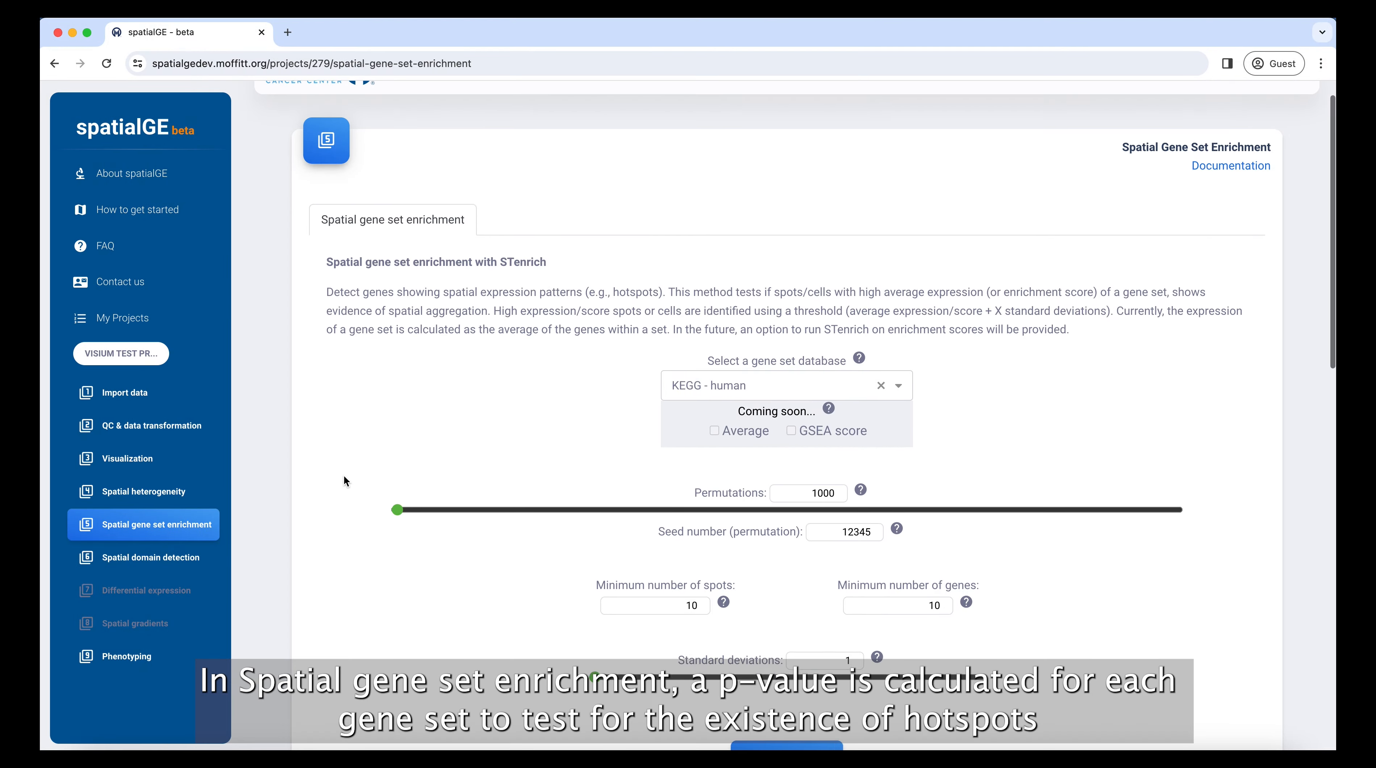
{"action": "scroll", "coordinate": [344, 476], "scroll_direction": "down", "scroll_amount": 15}
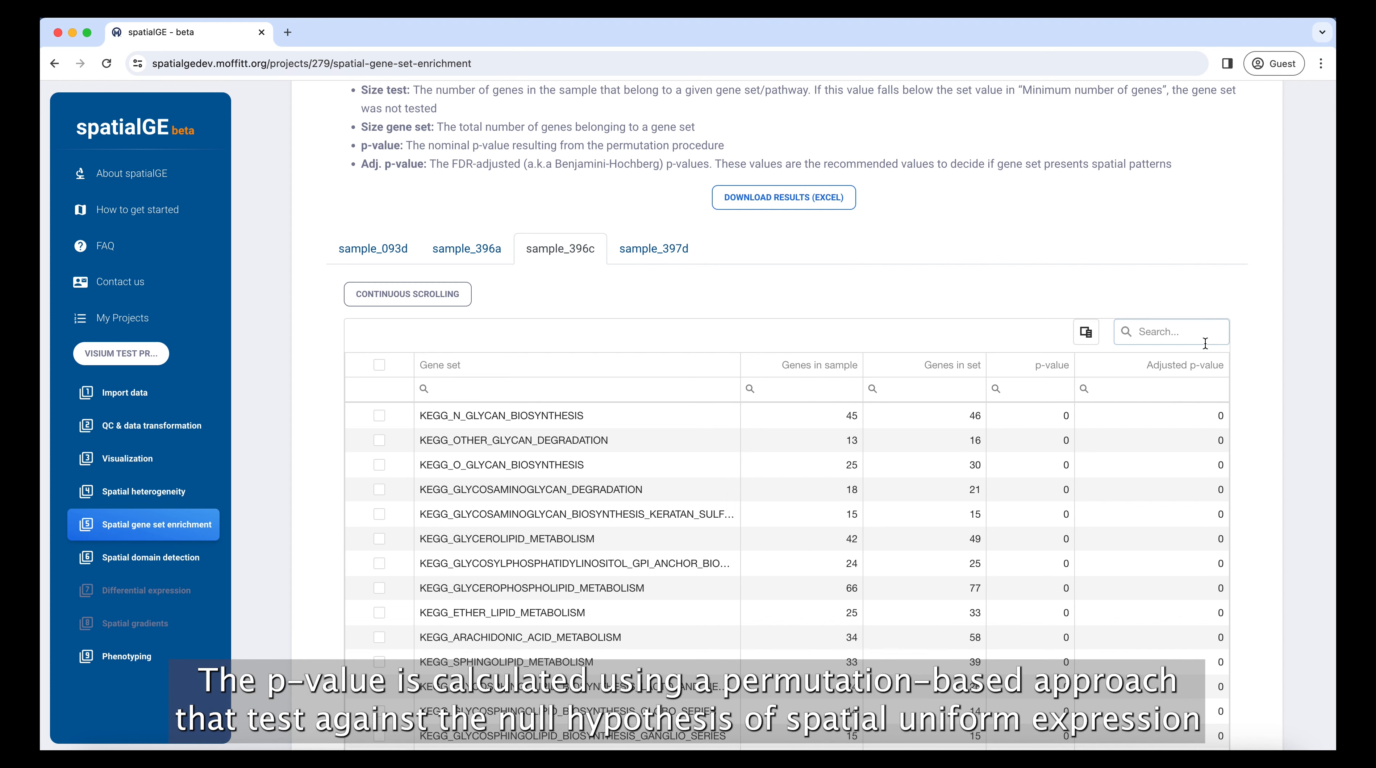
{"action": "scroll", "coordinate": [1206, 343], "scroll_direction": "up", "scroll_amount": 6}
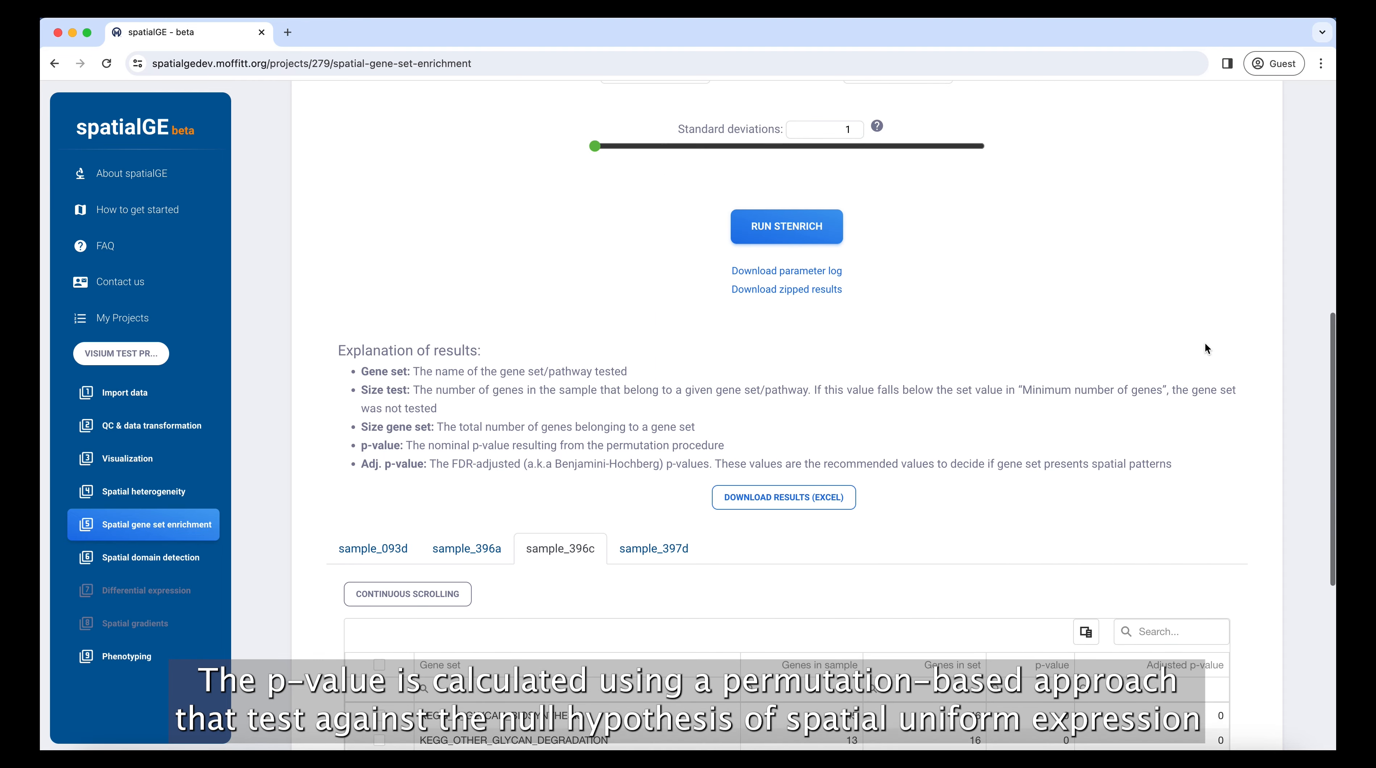
{"action": "scroll", "coordinate": [1205, 348], "scroll_direction": "up", "scroll_amount": 7}
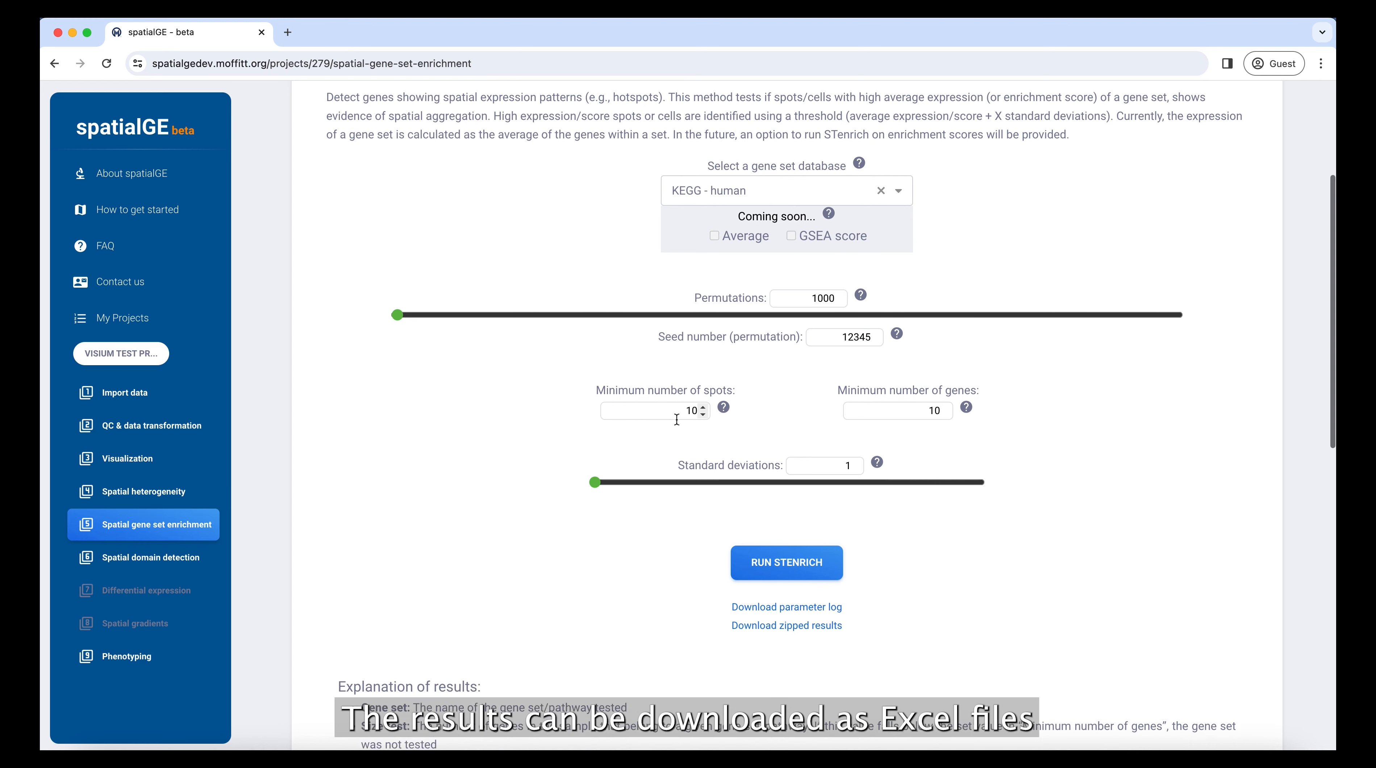
{"action": "scroll", "coordinate": [683, 409], "scroll_direction": "down", "scroll_amount": 3}
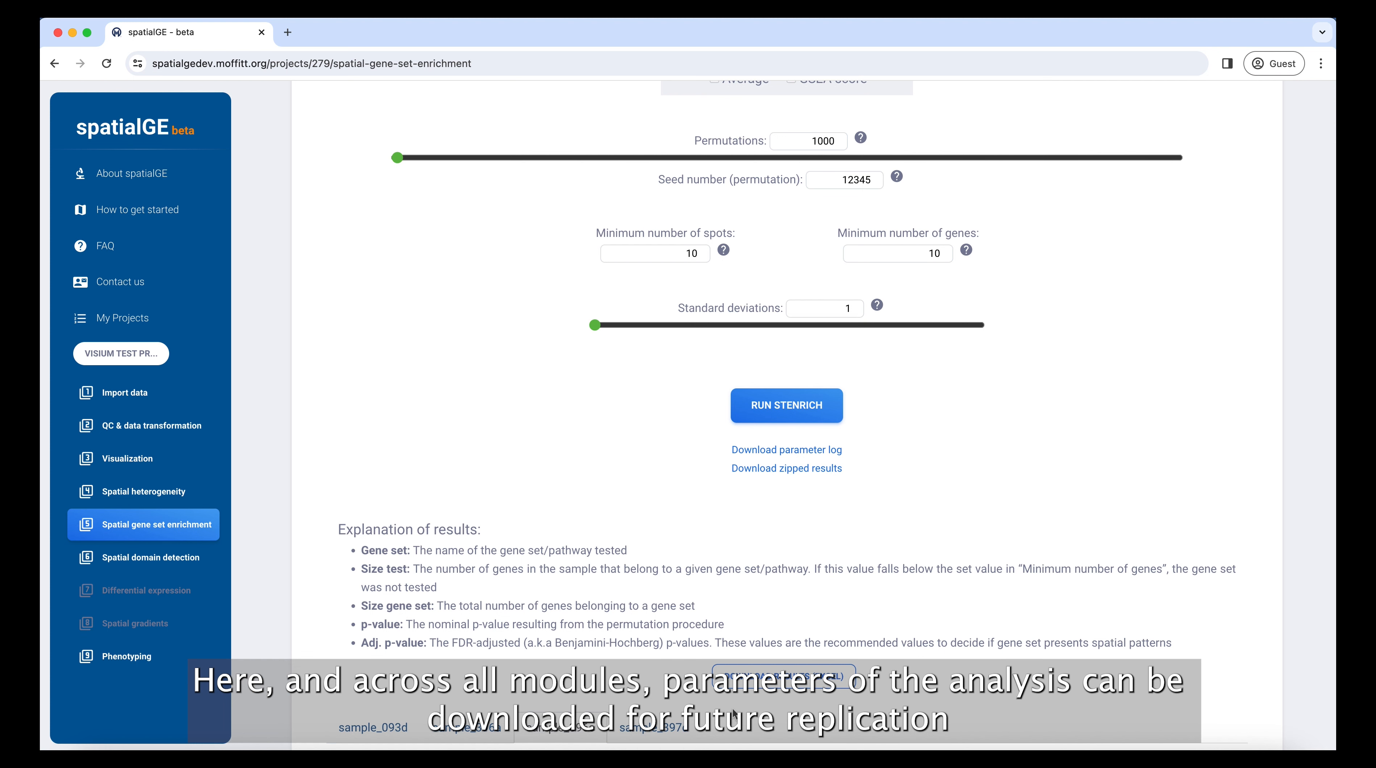
{"action": "scroll", "coordinate": [733, 713], "scroll_direction": "up", "scroll_amount": 1}
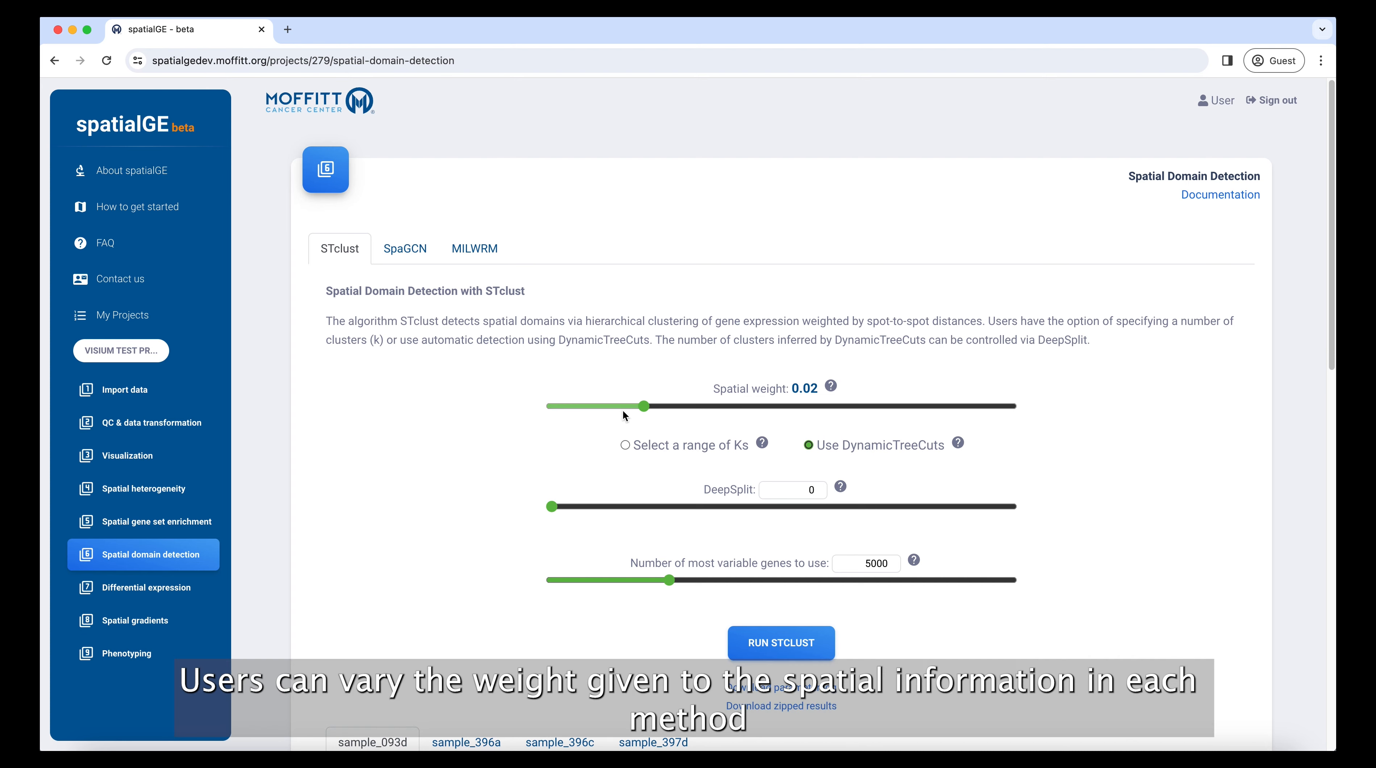
Step: Check STclust's spatial weight and SpaGCN's percentage of neighborhood expression, and return to the STclust settings
{"action": "mouse_move", "coordinate": [642, 405]}
{"action": "left_mouse_down"}
{"action": "mouse_move", "coordinate": [801, 405]}
{"action": "mouse_move", "coordinate": [607, 407]}
{"action": "mouse_move", "coordinate": [624, 406]}
{"action": "left_mouse_up"}
{"action": "left_click", "coordinate": [406, 251]}
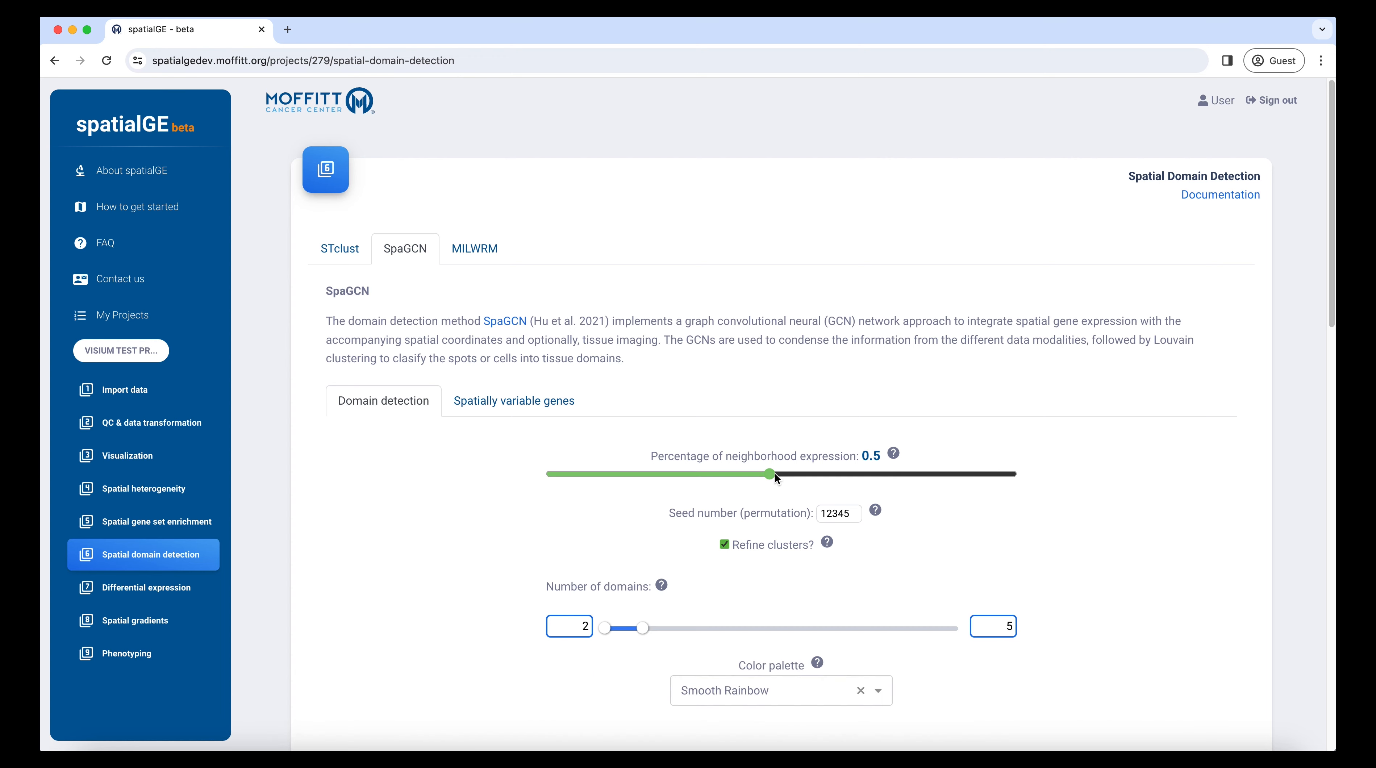
{"action": "left_click", "coordinate": [329, 255]}
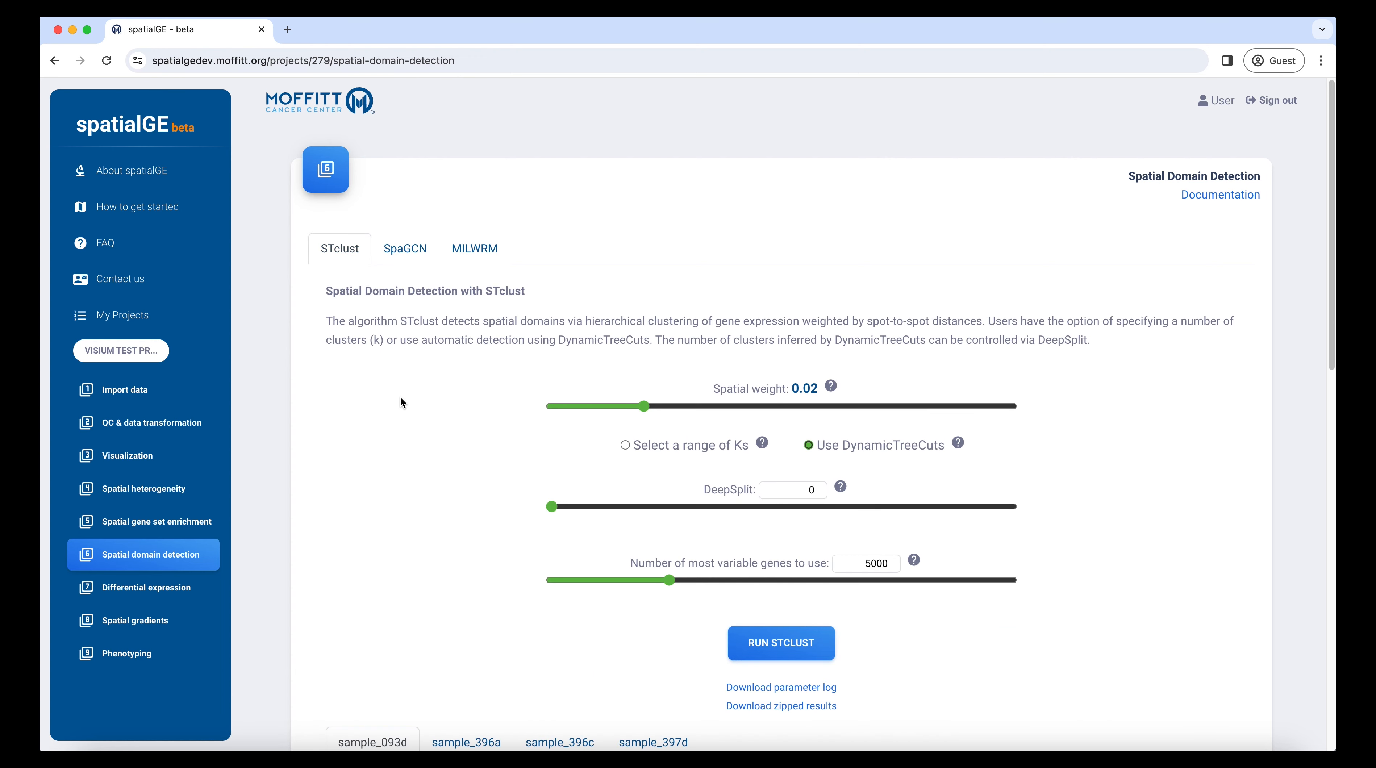
Step: Compare the STclust clusters of sample_396c and sample_093d with their tissue images
{"action": "scroll", "coordinate": [402, 459], "scroll_direction": "down", "scroll_amount": 5}
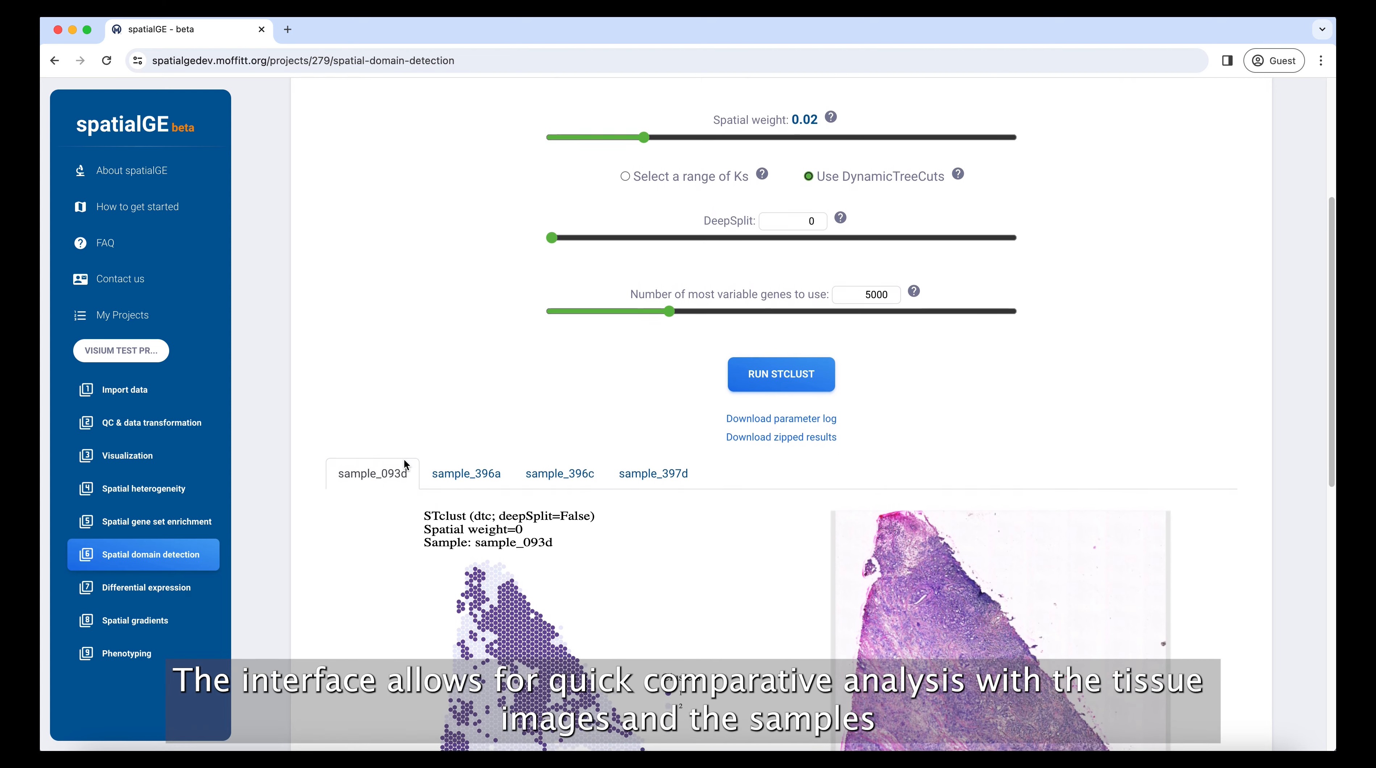
{"action": "scroll", "coordinate": [404, 464], "scroll_direction": "down", "scroll_amount": 3}
{"action": "left_click", "coordinate": [552, 304]}
{"action": "left_click", "coordinate": [358, 304]}
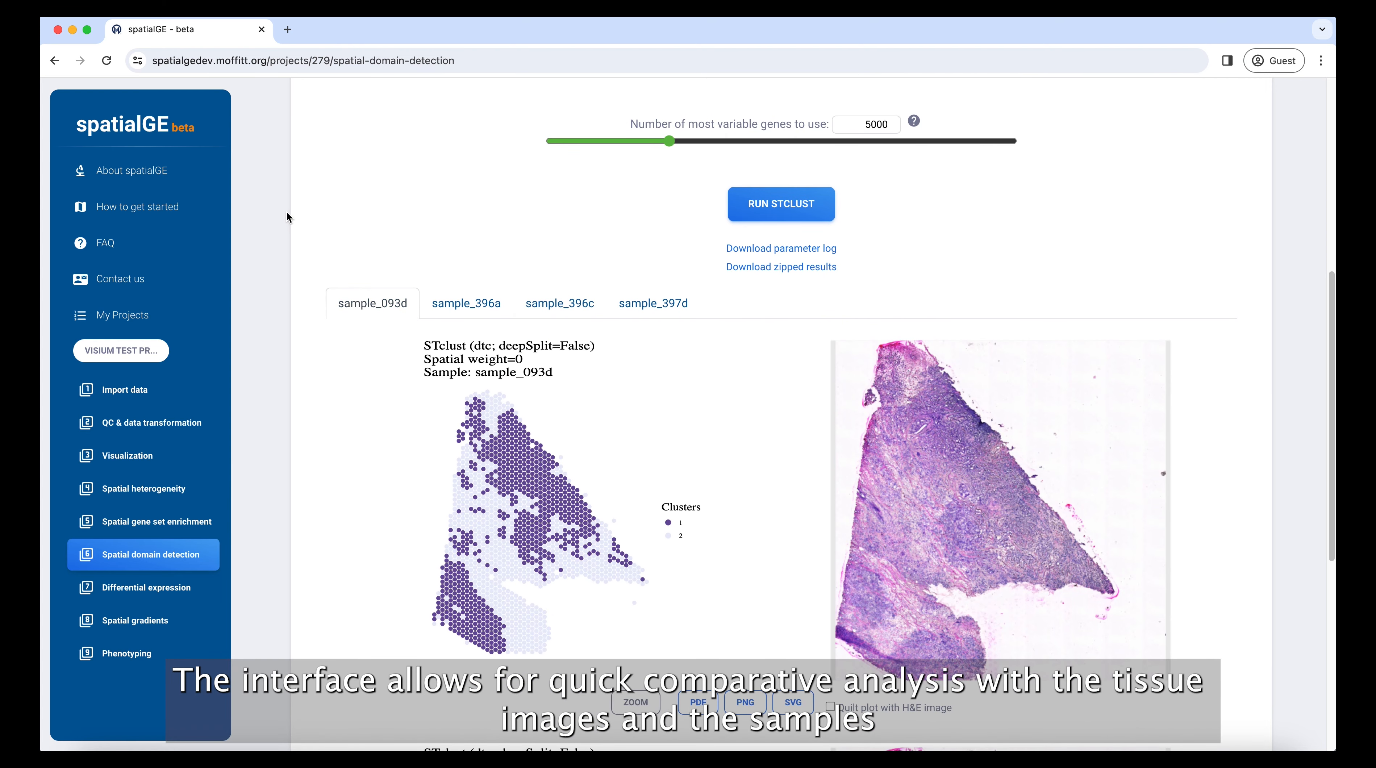
Step: Compare the SpaGCN domains of sample_093d for K=3, K=4, K=5 and K=2
{"action": "scroll", "coordinate": [287, 213], "scroll_direction": "up", "scroll_amount": 8}
{"action": "left_click", "coordinate": [398, 247]}
{"action": "scroll", "coordinate": [372, 459], "scroll_direction": "down", "scroll_amount": 9}
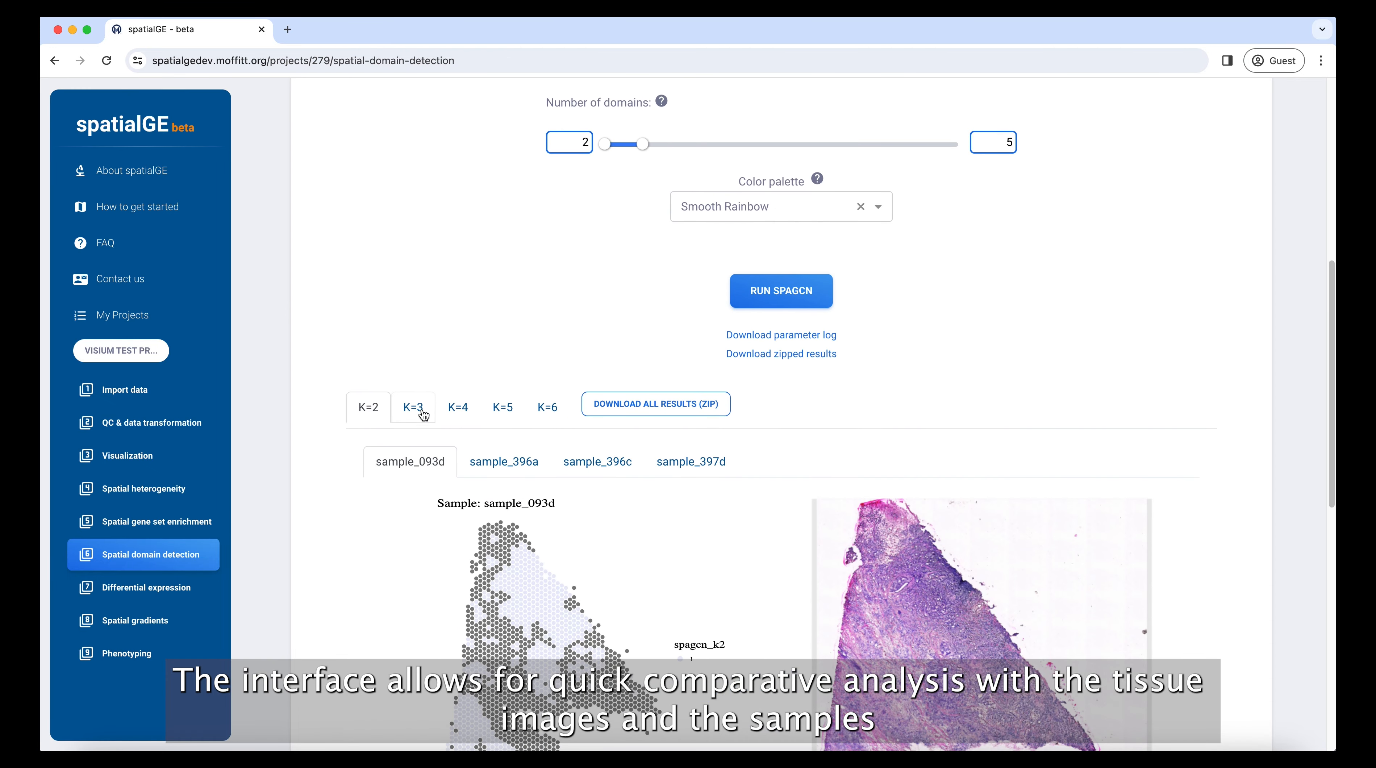
{"action": "left_click", "coordinate": [424, 414]}
{"action": "left_click", "coordinate": [458, 413]}
{"action": "left_click", "coordinate": [482, 413]}
{"action": "left_click", "coordinate": [371, 412]}
Step: View the K=2 SpaGCN domains of sample_396c and sample_093d beside their tissue images
{"action": "left_click", "coordinate": [600, 462]}
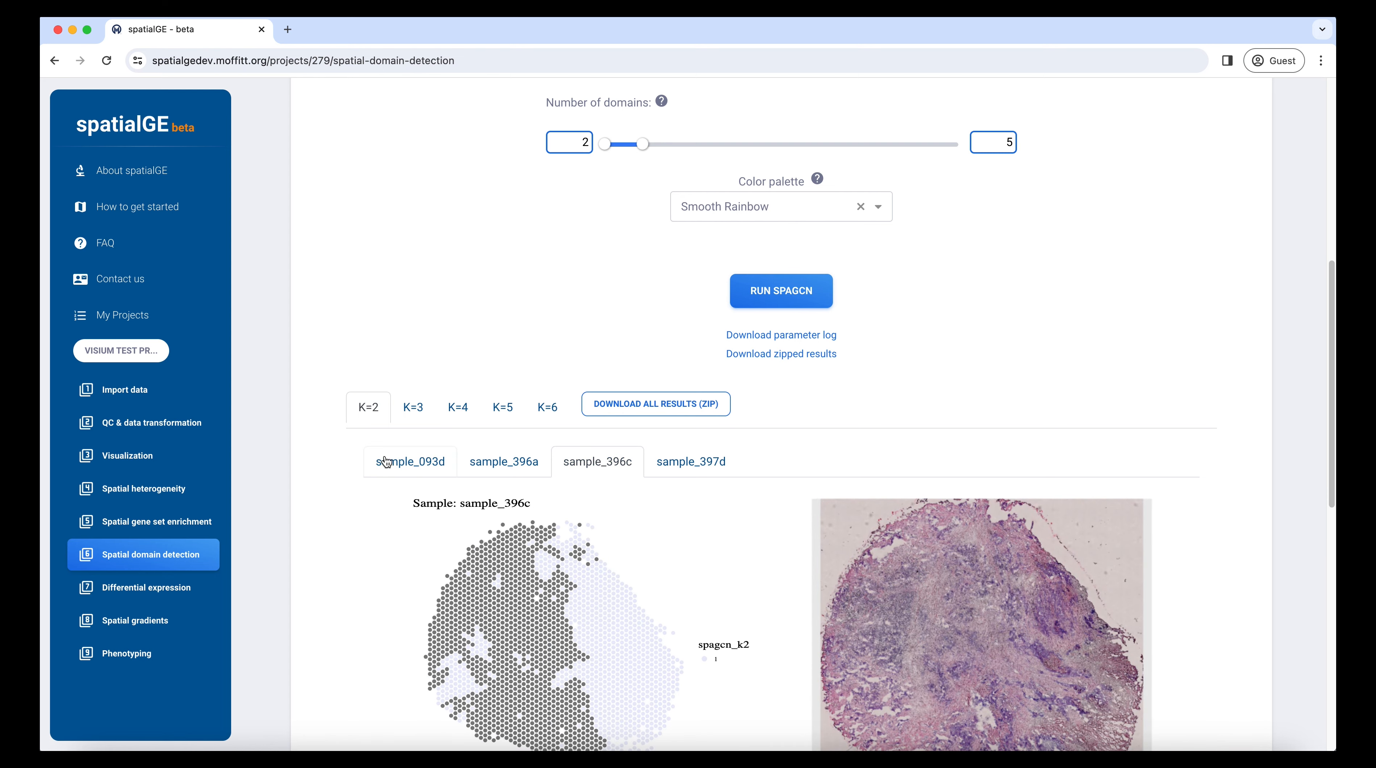
{"action": "left_click", "coordinate": [386, 462]}
{"action": "scroll", "coordinate": [306, 341], "scroll_direction": "up", "scroll_amount": 9}
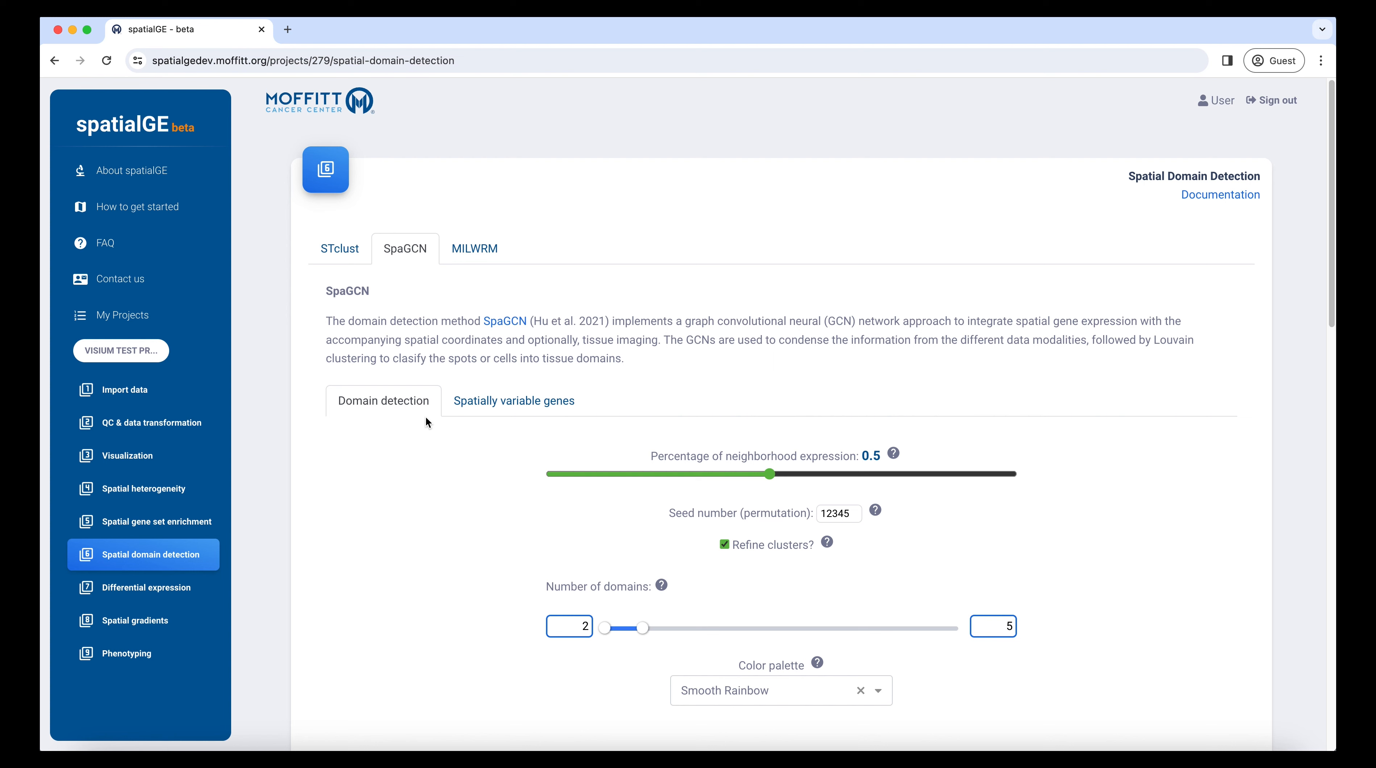
Step: Open the Differential expression module and browse the annotations available for the non-spatial tests
{"action": "left_click", "coordinate": [143, 591]}
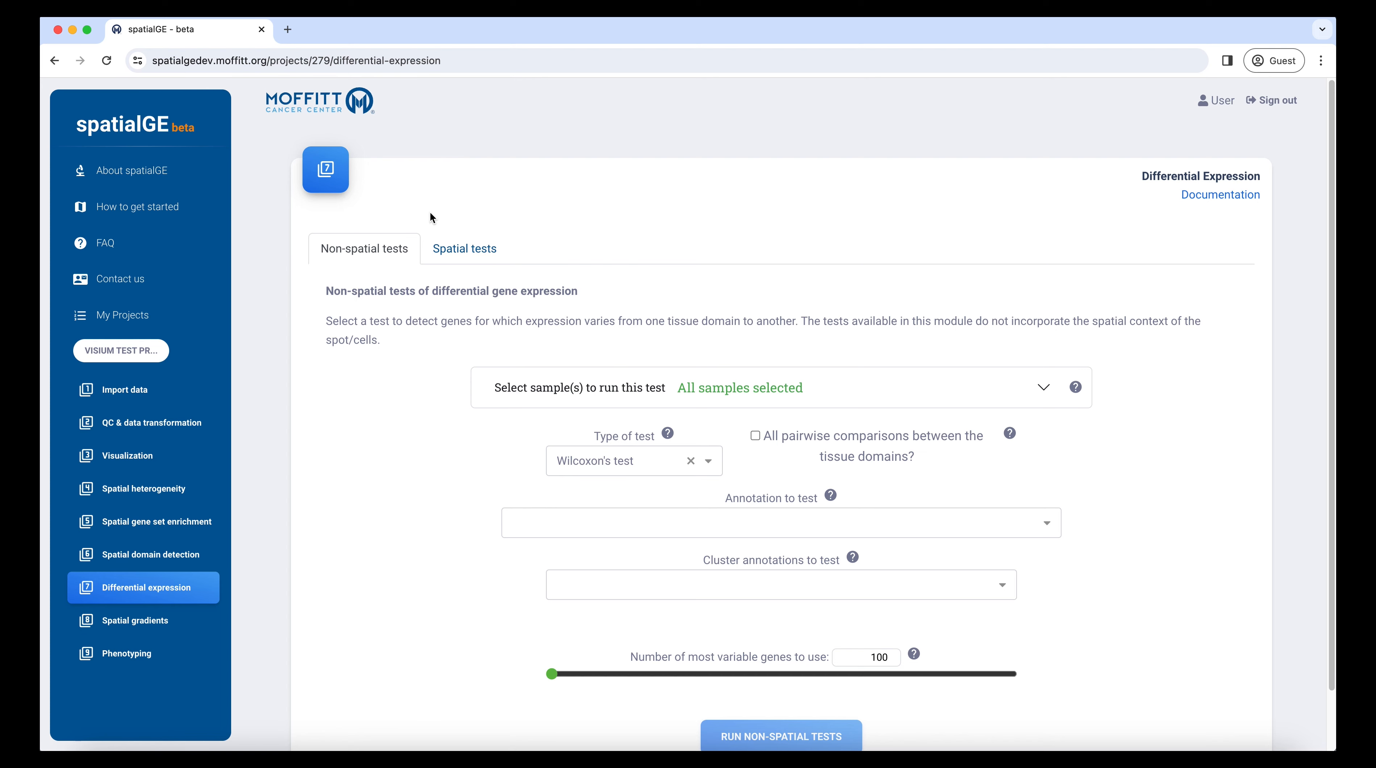
{"action": "left_click", "coordinate": [785, 532]}
{"action": "scroll", "coordinate": [753, 585], "scroll_direction": "down", "scroll_amount": 5}
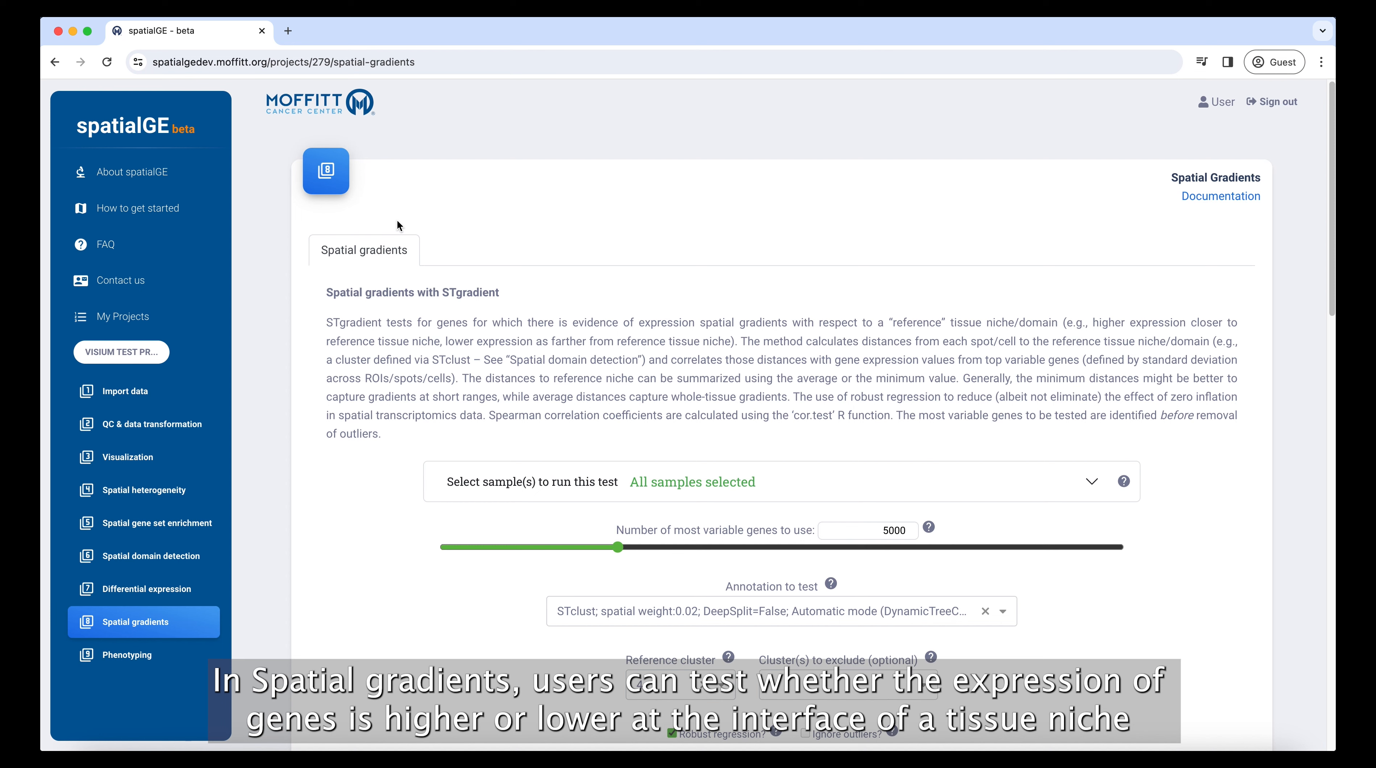
Step: Examine the Spatial gradients module's STgradient settings, including the available annotations to test and reference clusters
{"action": "scroll", "coordinate": [398, 221], "scroll_direction": "down", "scroll_amount": 2}
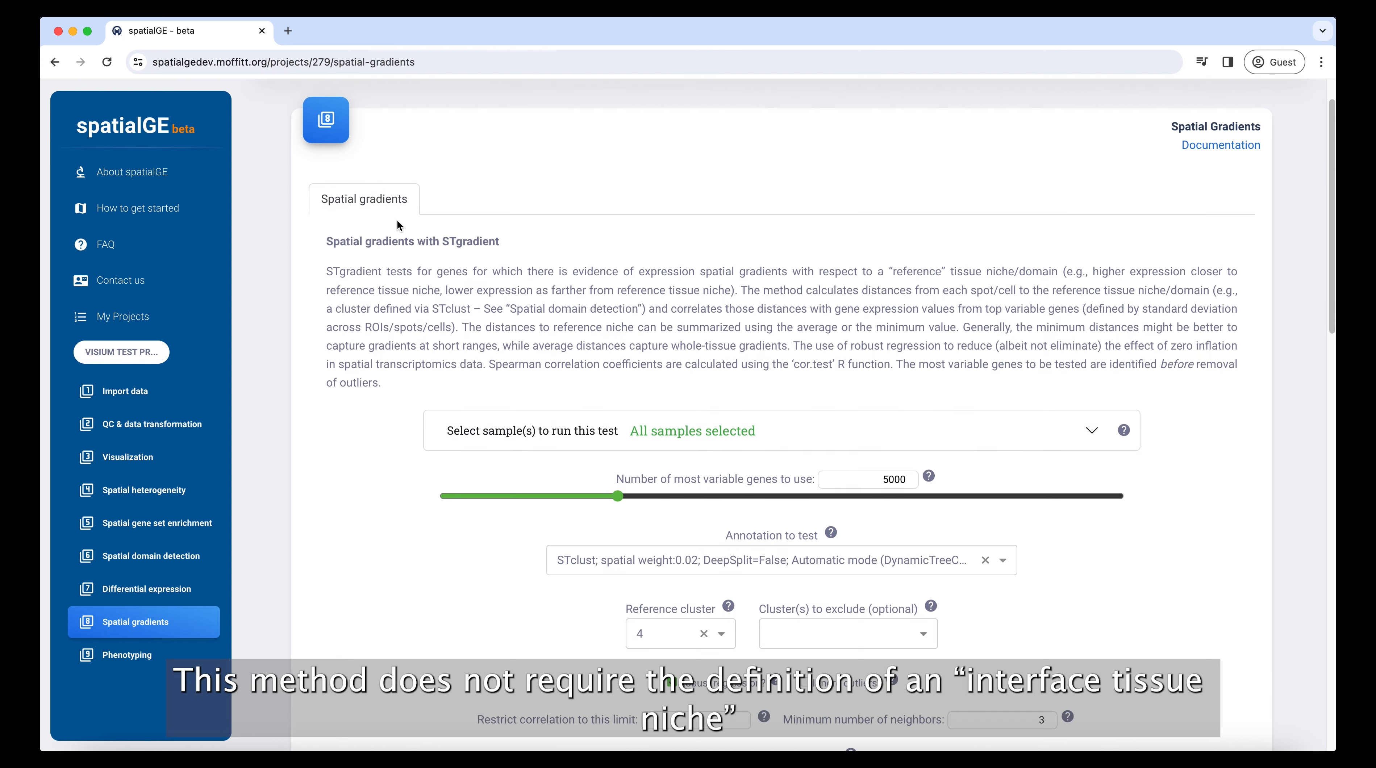
{"action": "scroll", "coordinate": [397, 221], "scroll_direction": "down", "scroll_amount": 4}
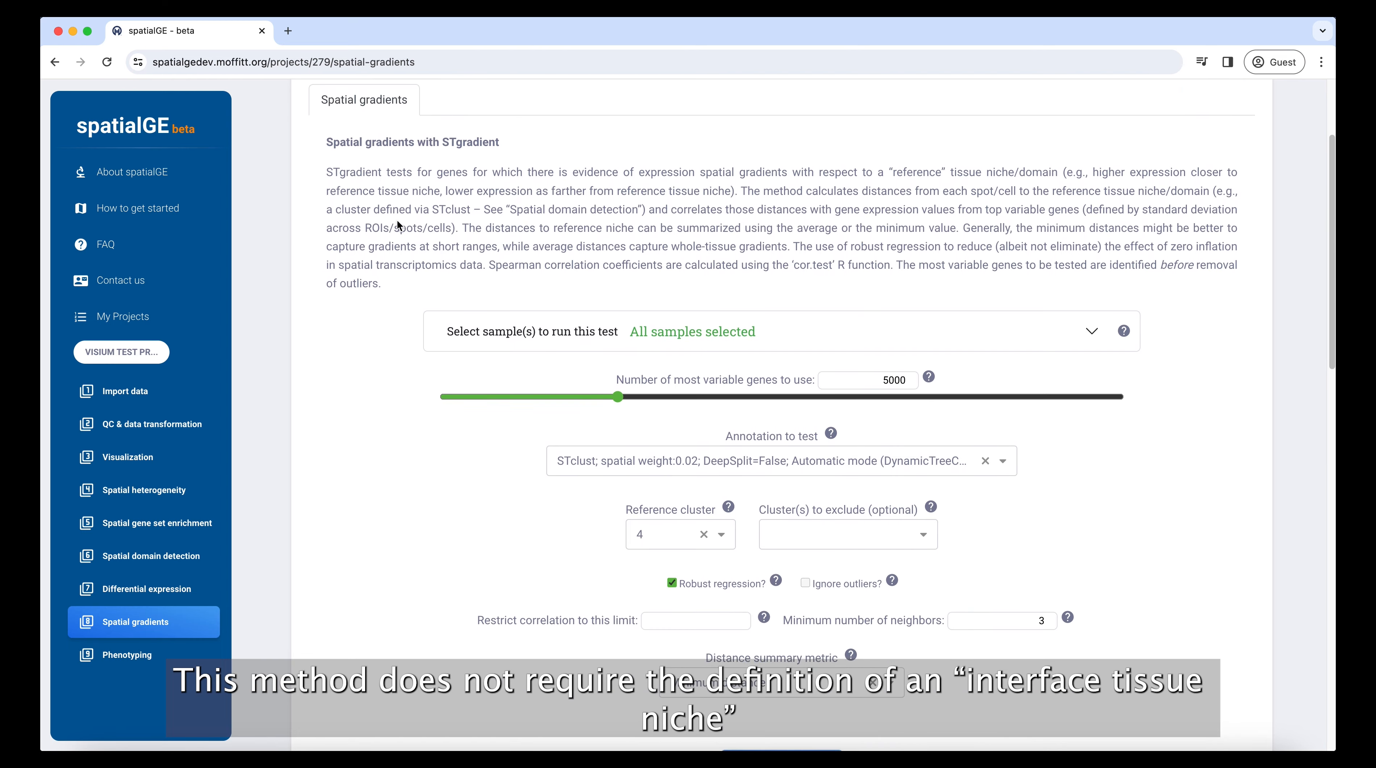
{"action": "scroll", "coordinate": [396, 219], "scroll_direction": "down", "scroll_amount": 6}
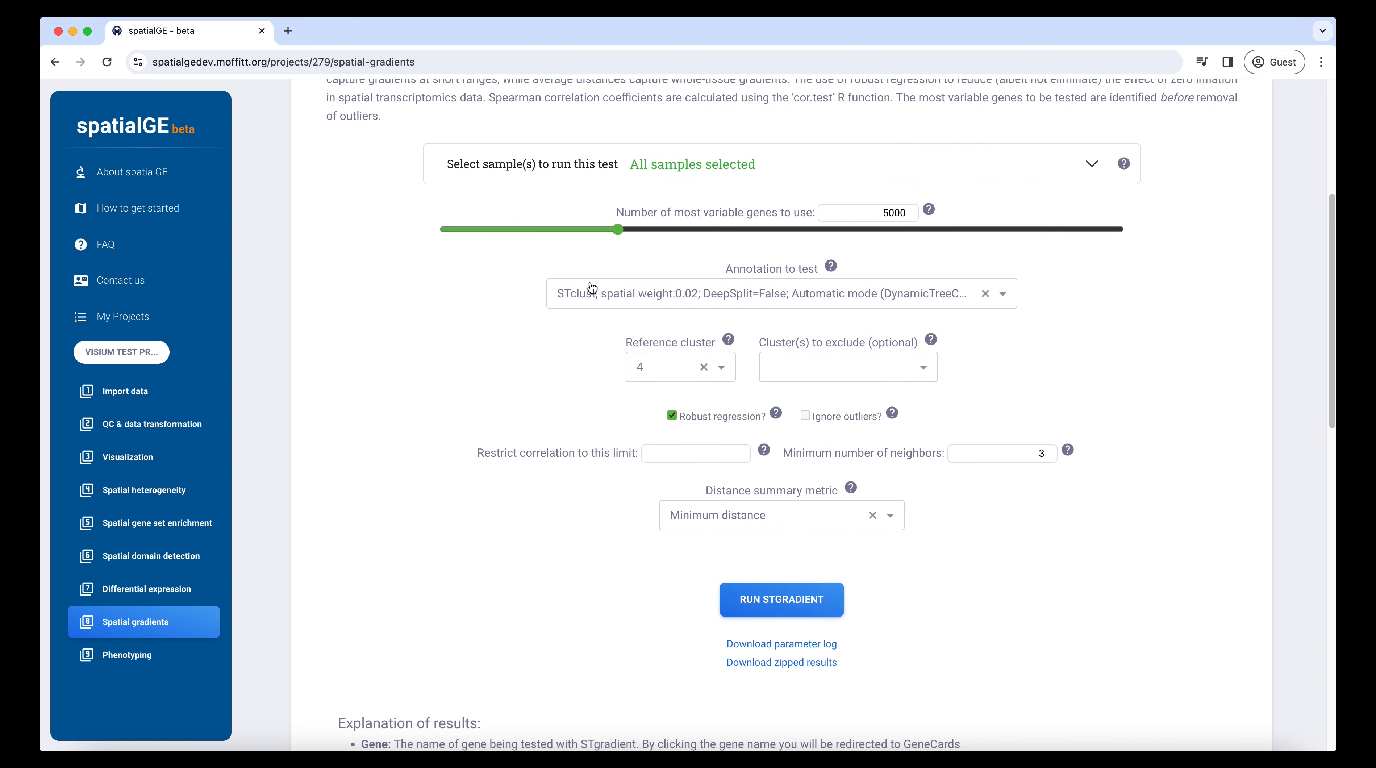
{"action": "left_click", "coordinate": [592, 289]}
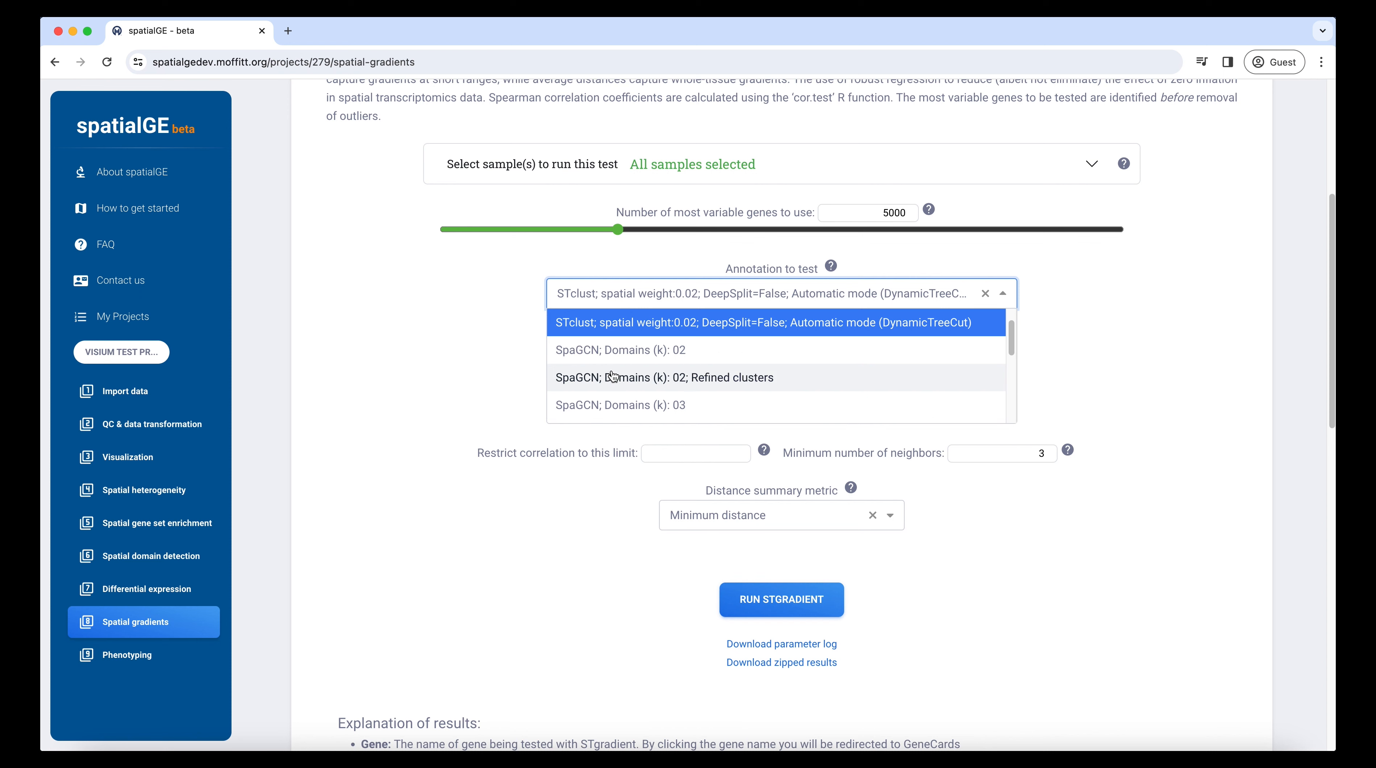
{"action": "left_click", "coordinate": [448, 302]}
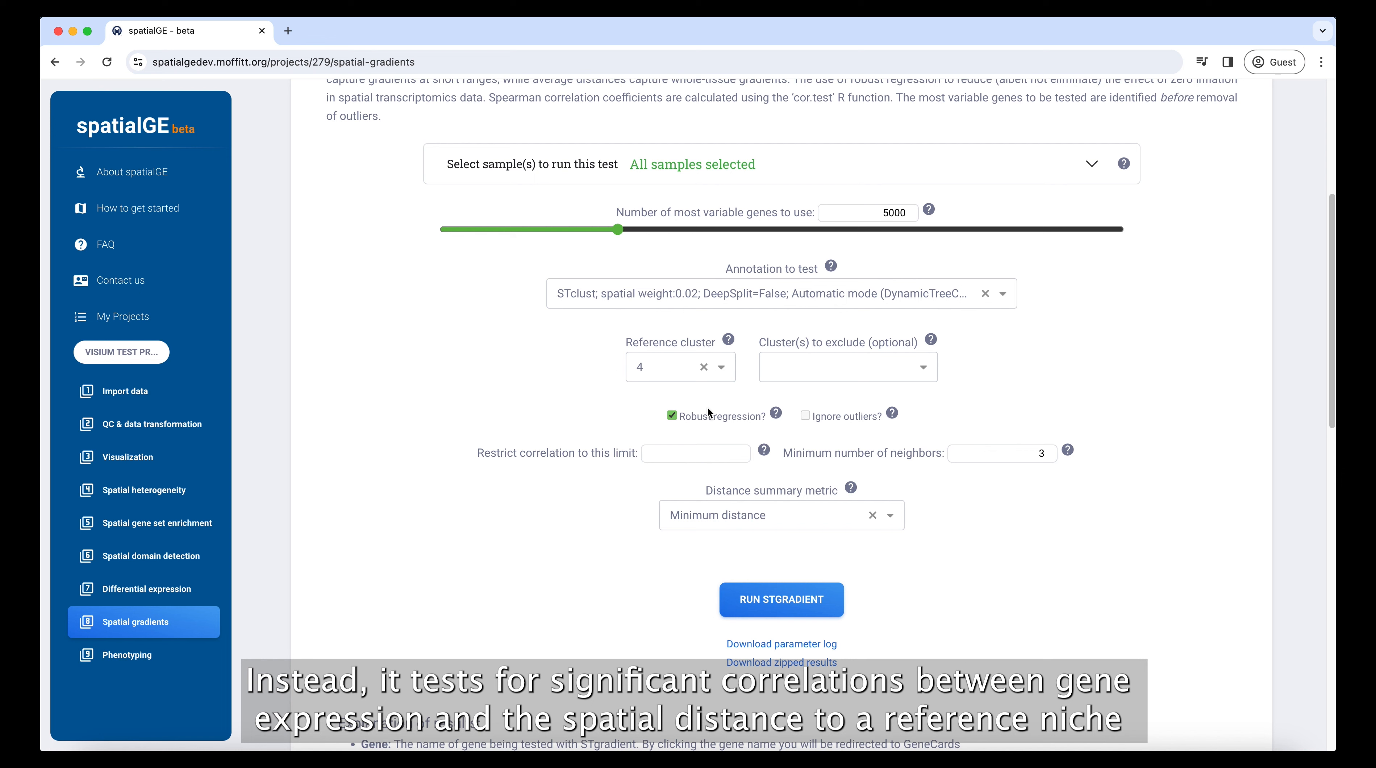
{"action": "left_click", "coordinate": [686, 367]}
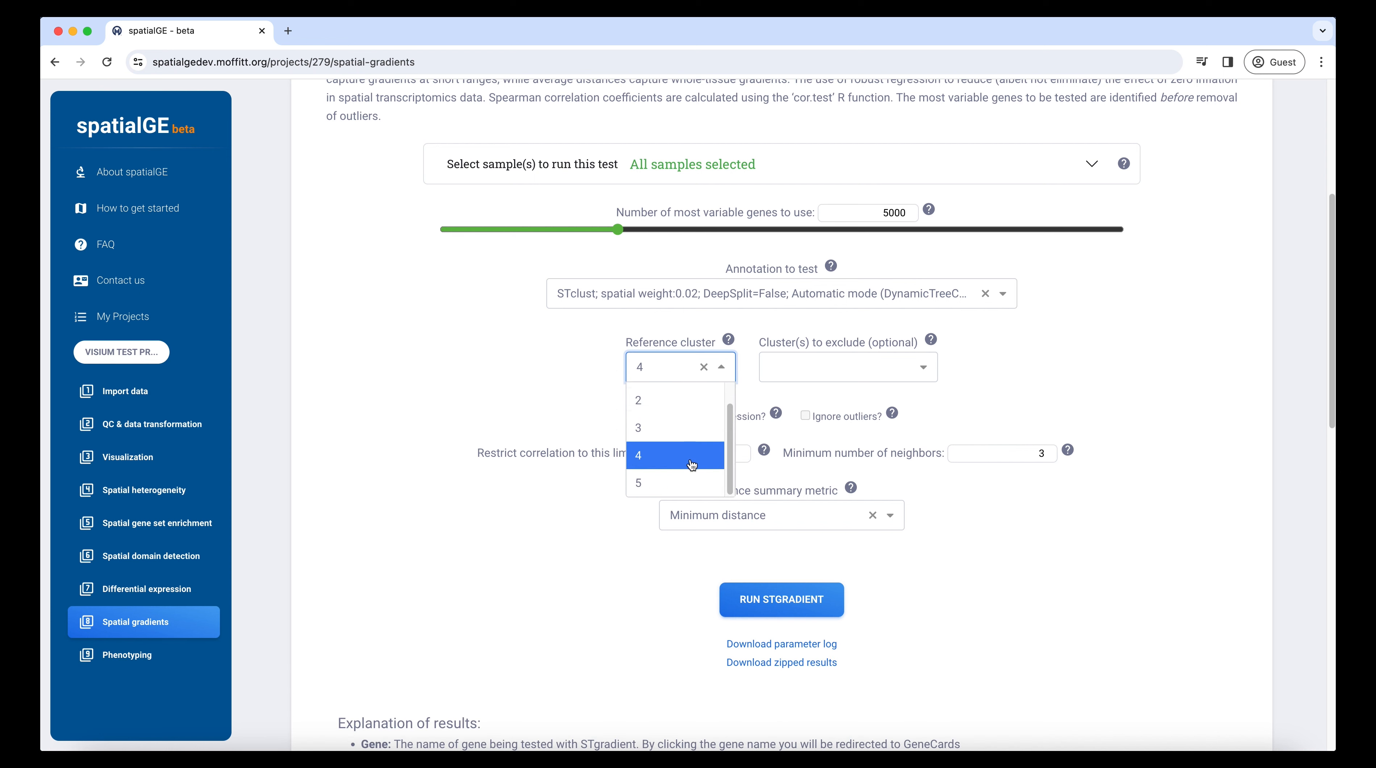
{"action": "left_click", "coordinate": [568, 366]}
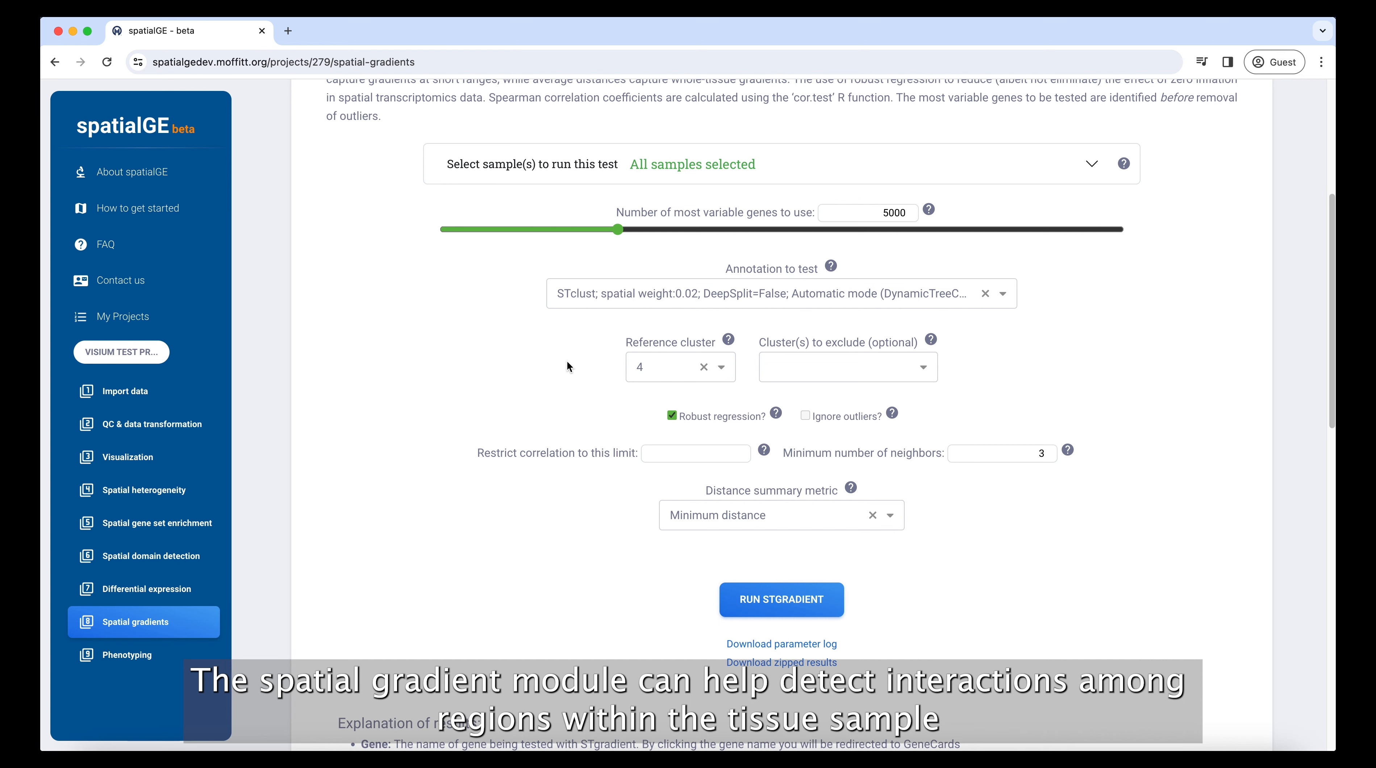
Step: Review the STgradient parameters and the explanation of results down to the sample_396c results table
{"action": "scroll", "coordinate": [559, 381], "scroll_direction": "down", "scroll_amount": 3}
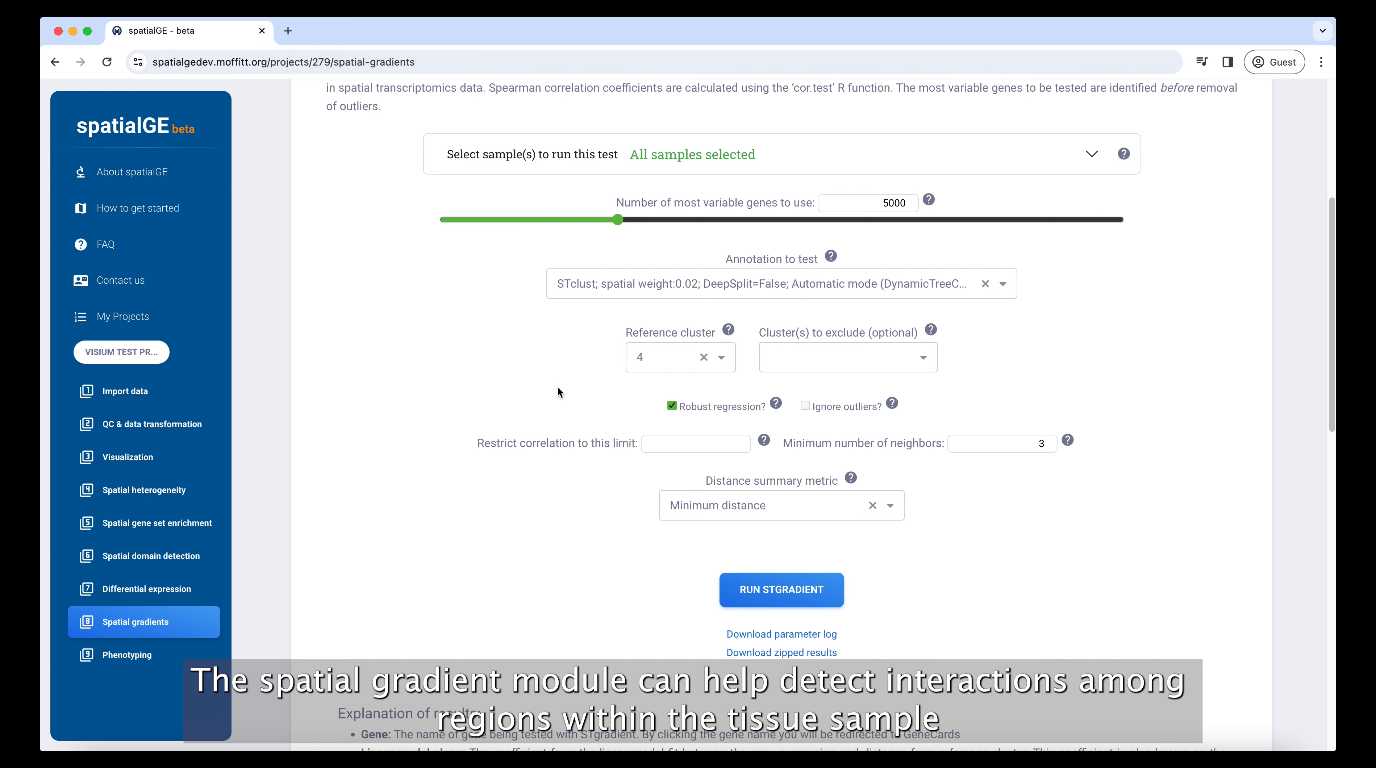
{"action": "scroll", "coordinate": [556, 386], "scroll_direction": "down", "scroll_amount": 12}
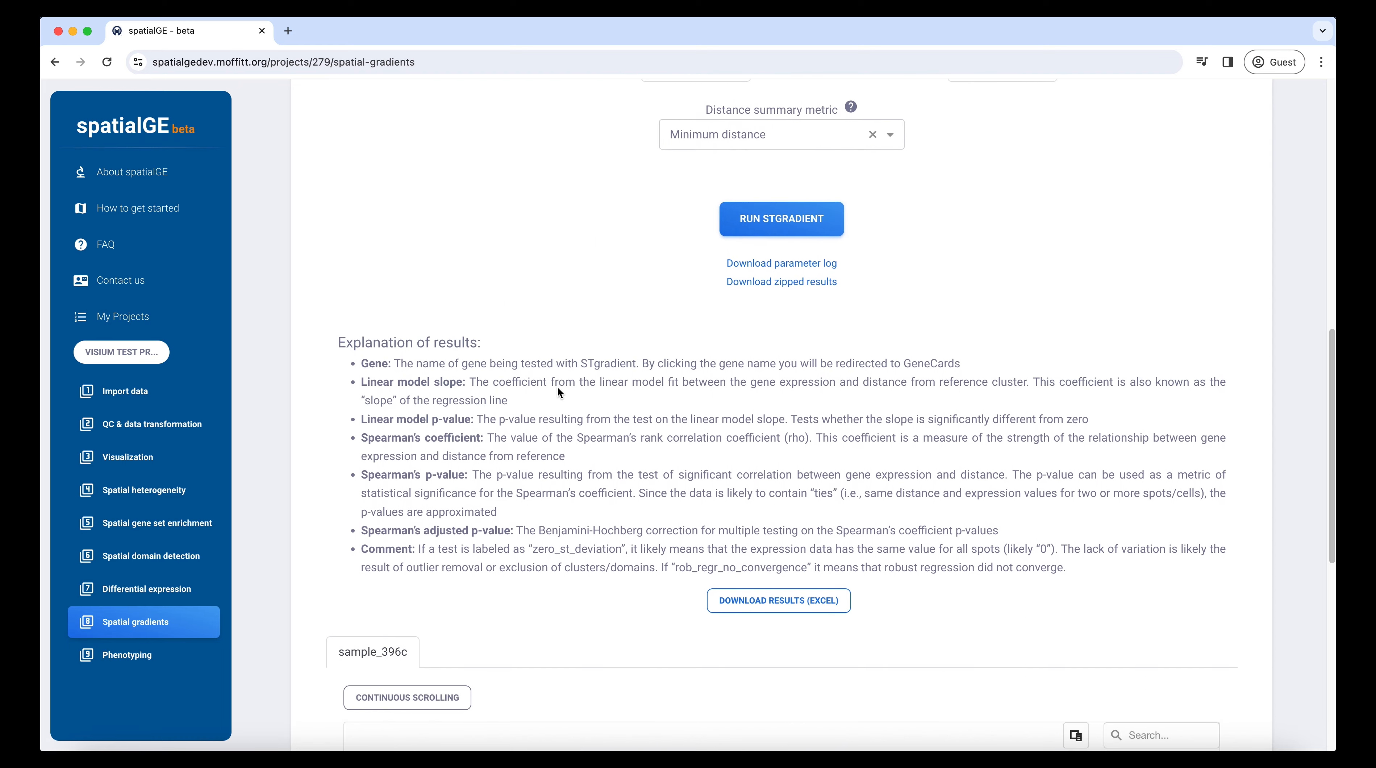
{"action": "scroll", "coordinate": [559, 393], "scroll_direction": "down", "scroll_amount": 2}
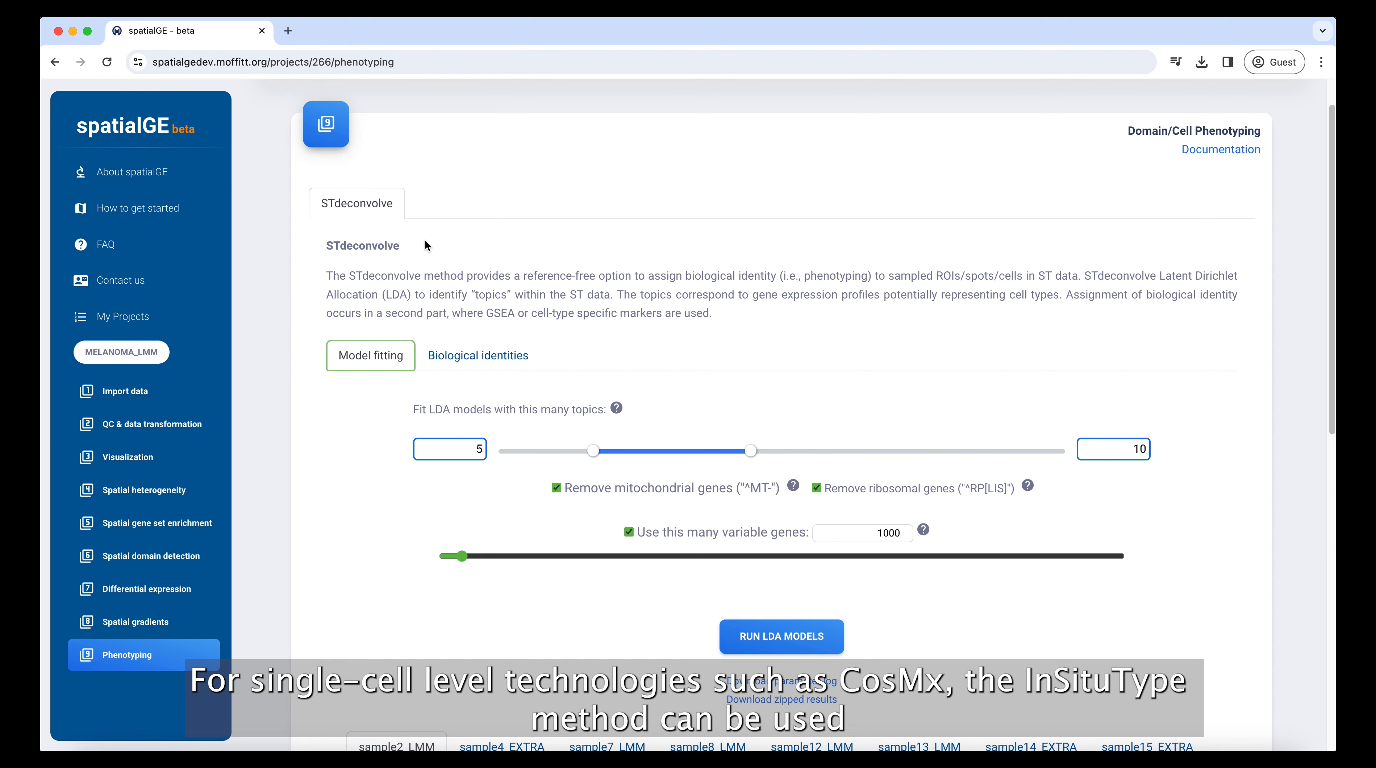
Step: Examine the STdeconvolve model fitting settings and the suggested K plot for sample2_LMM in the MELANOMA_LMM project
{"action": "scroll", "coordinate": [426, 240], "scroll_direction": "down", "scroll_amount": 1}
{"action": "scroll", "coordinate": [425, 241], "scroll_direction": "down", "scroll_amount": 3}
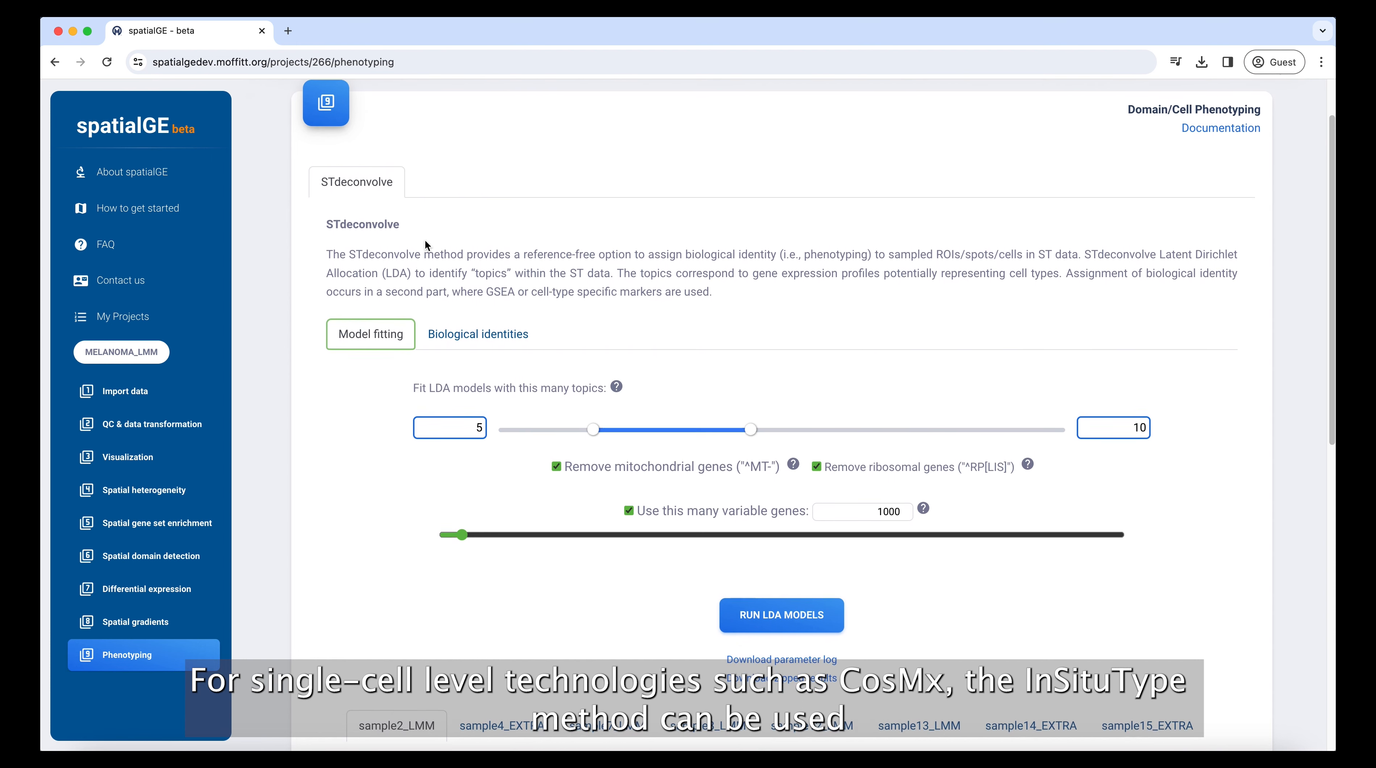
{"action": "scroll", "coordinate": [425, 240], "scroll_direction": "down", "scroll_amount": 5}
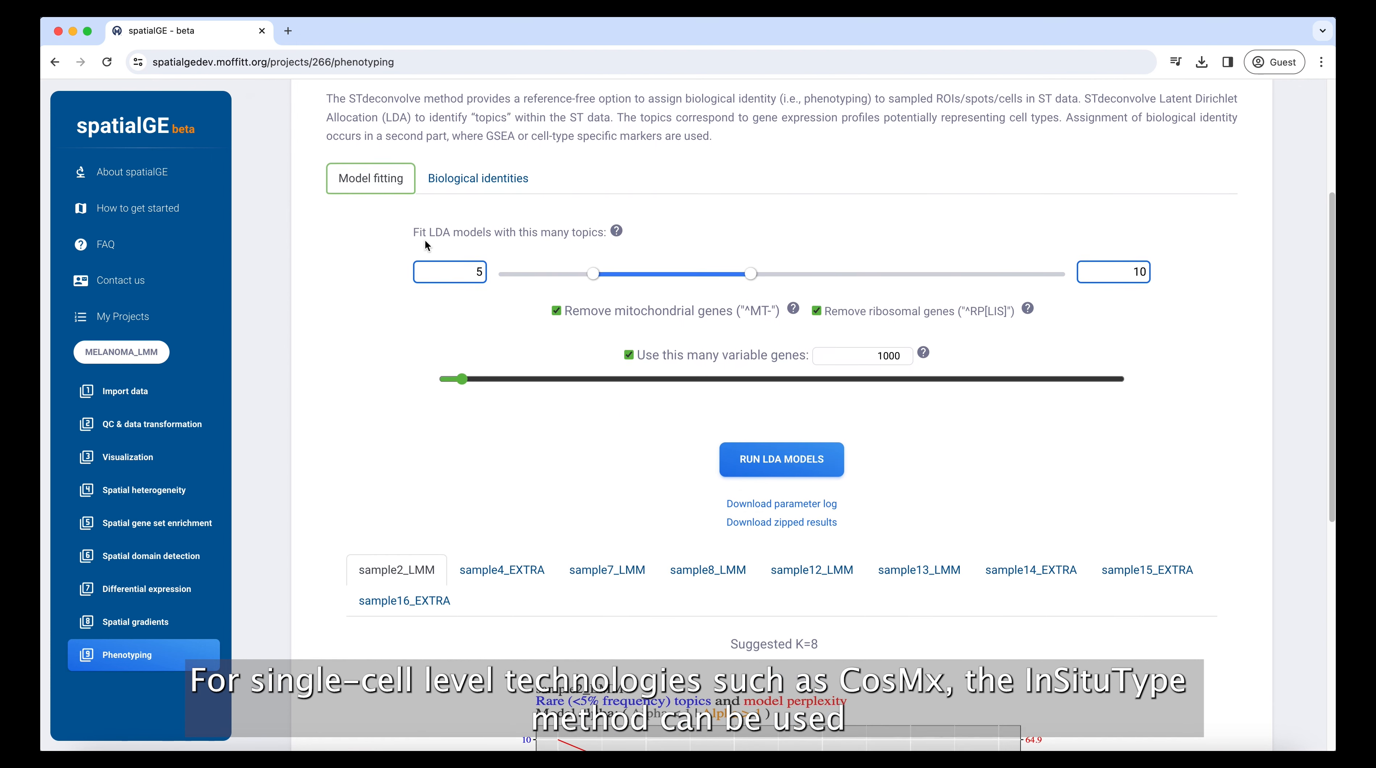
{"action": "scroll", "coordinate": [425, 245], "scroll_direction": "down", "scroll_amount": 3}
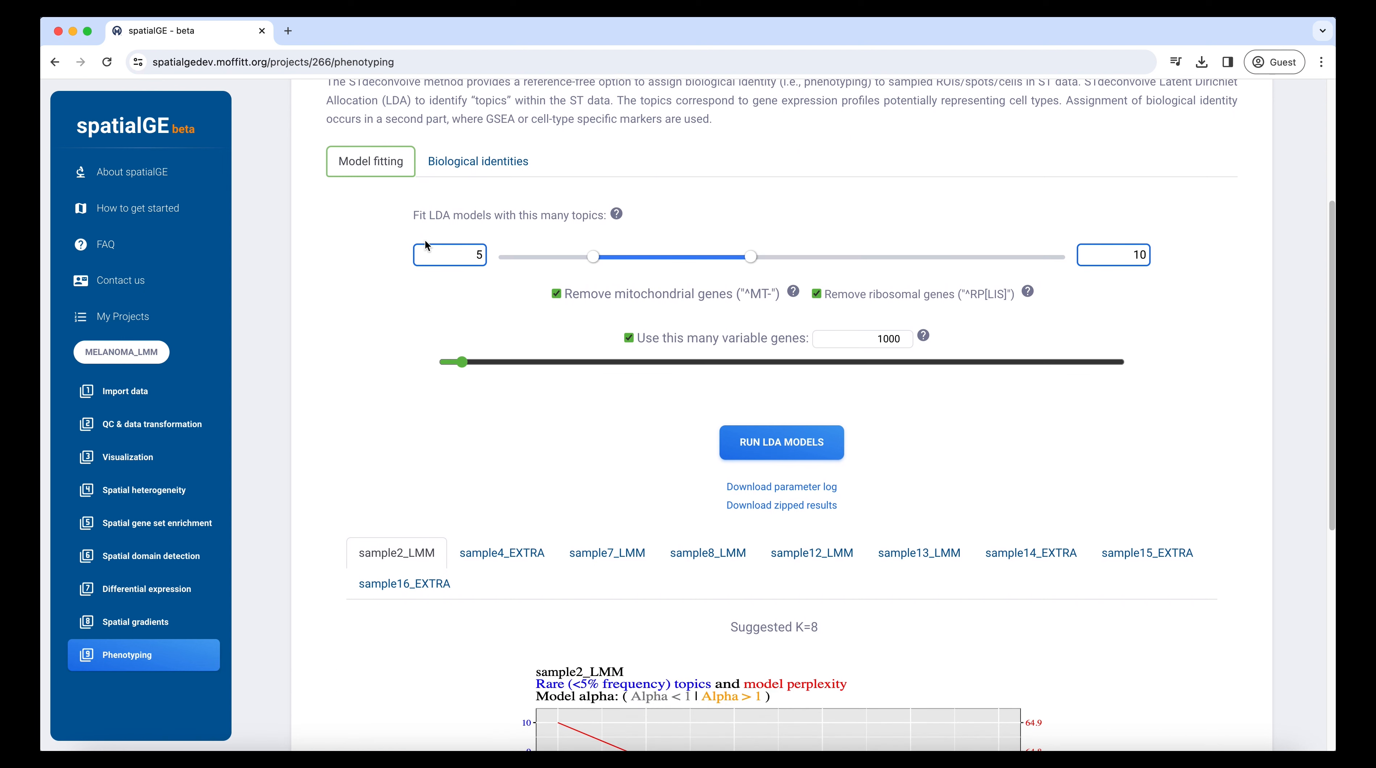
{"action": "scroll", "coordinate": [425, 245], "scroll_direction": "down", "scroll_amount": 1}
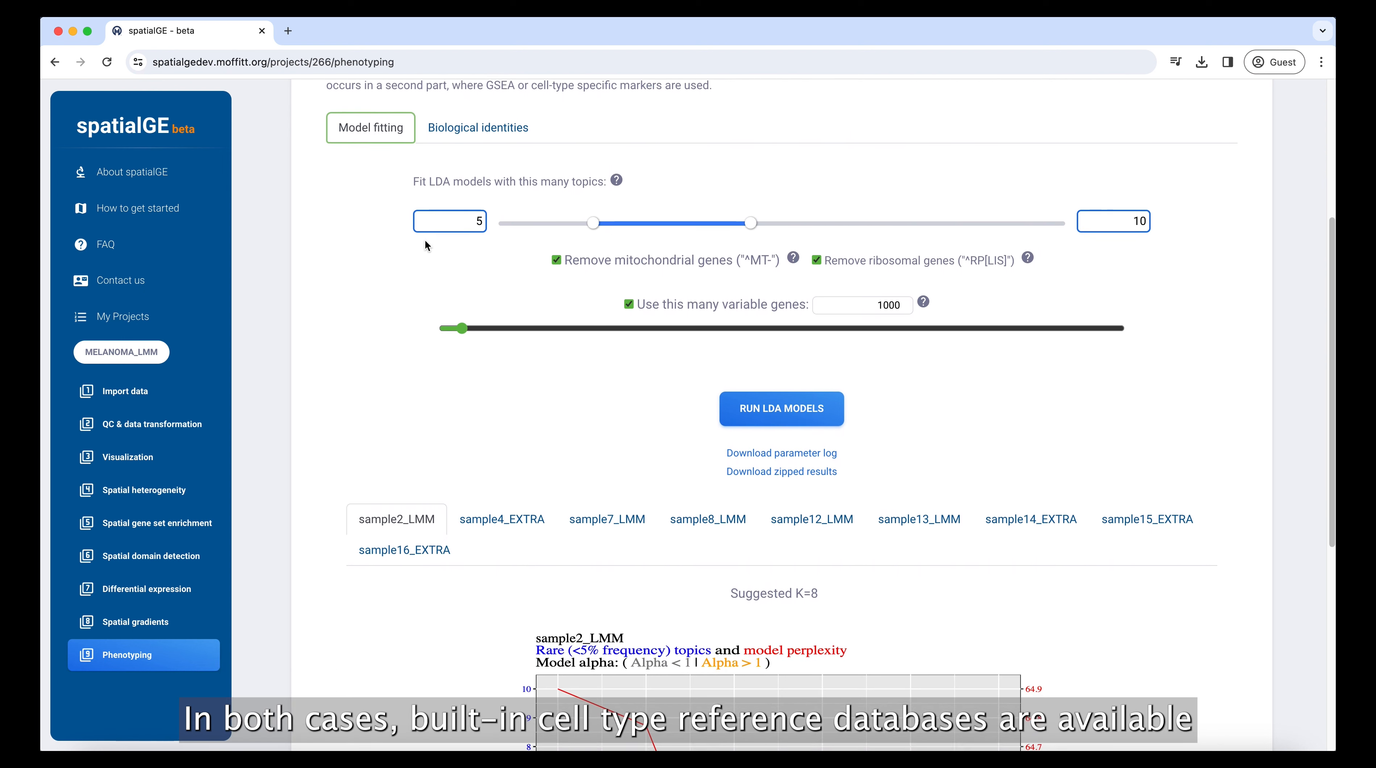
Step: Open the STdeconvolve Biological identities settings and browse the available gene signature databases, keeping the current choice
{"action": "left_click", "coordinate": [469, 133]}
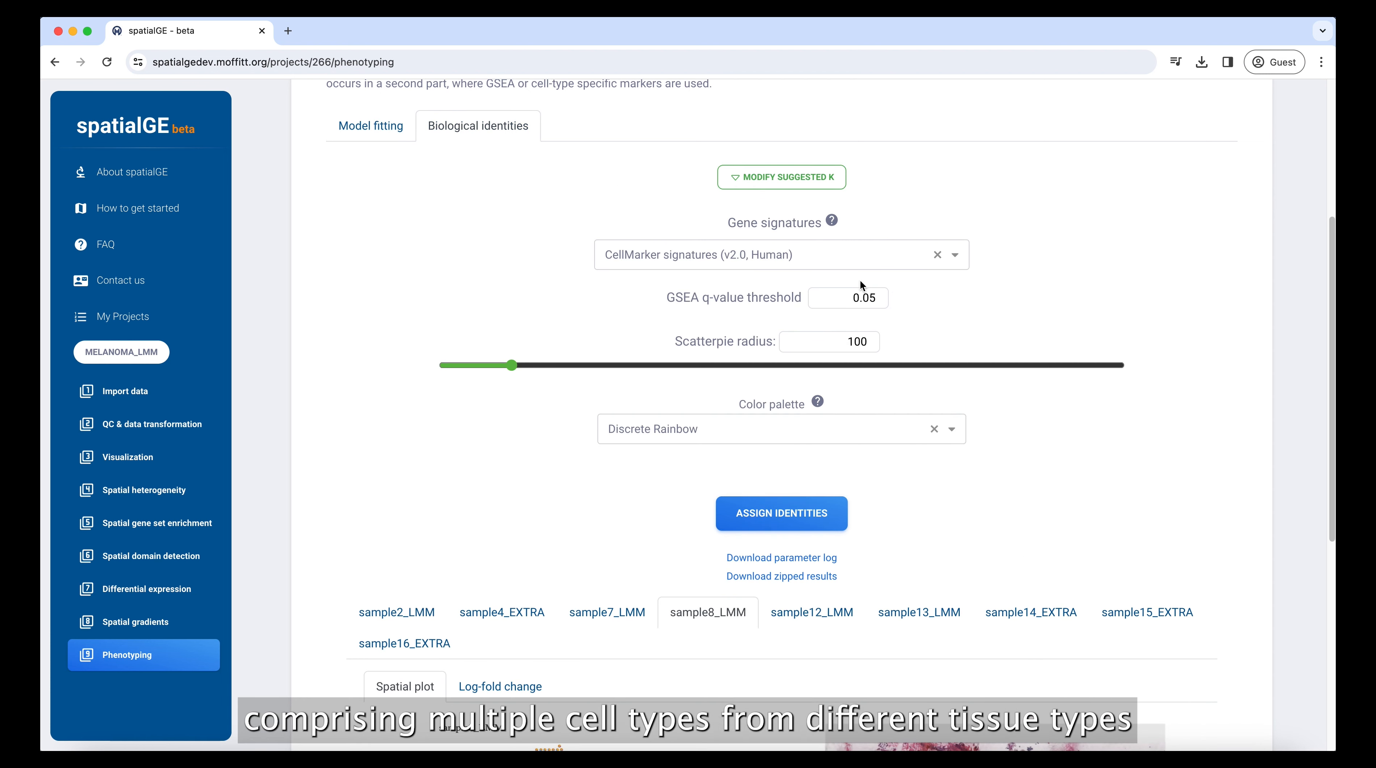
{"action": "left_click", "coordinate": [850, 262]}
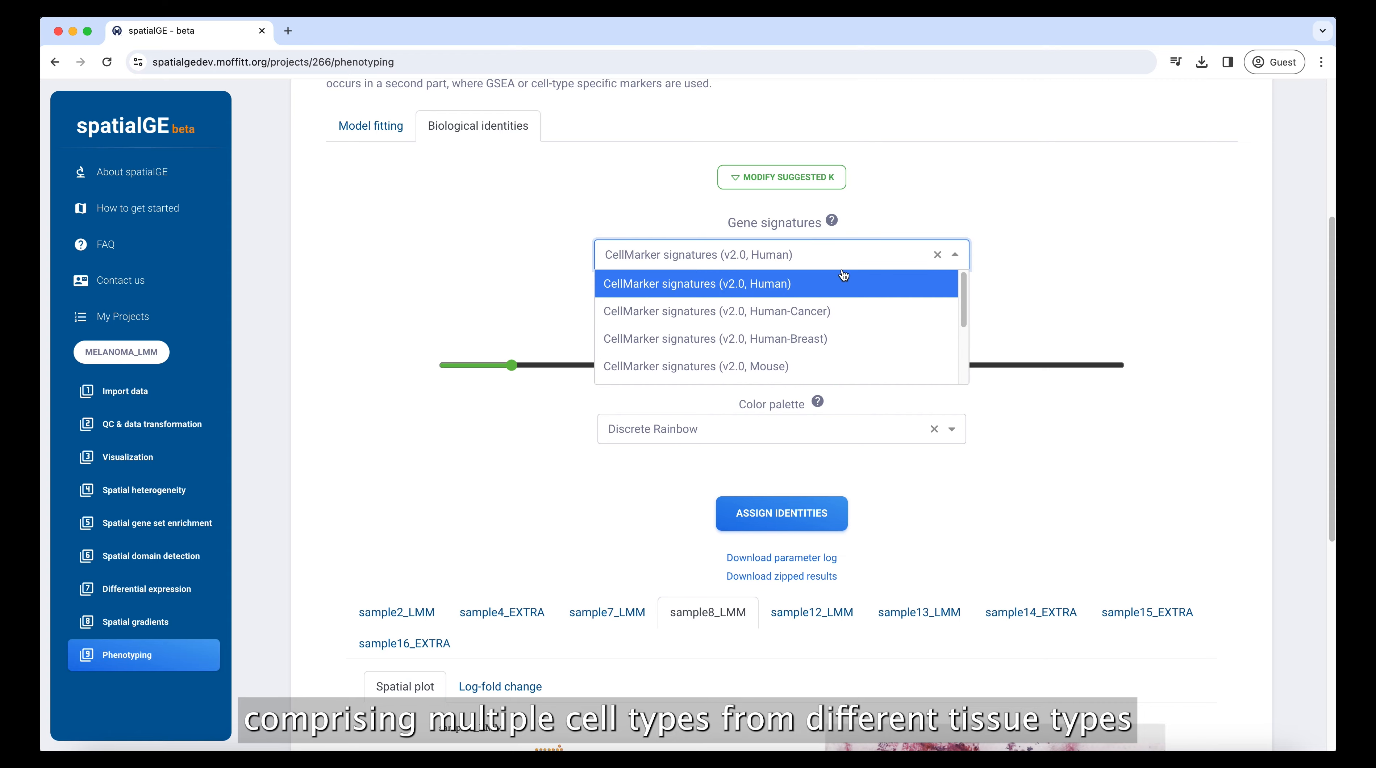
{"action": "left_click", "coordinate": [914, 222]}
Step: Inspect the sample8_LMM cell-type spatial plot beside its tissue image, enlarging and panning across the plot before leaving zoom mode
{"action": "scroll", "coordinate": [895, 310], "scroll_direction": "down", "scroll_amount": 7}
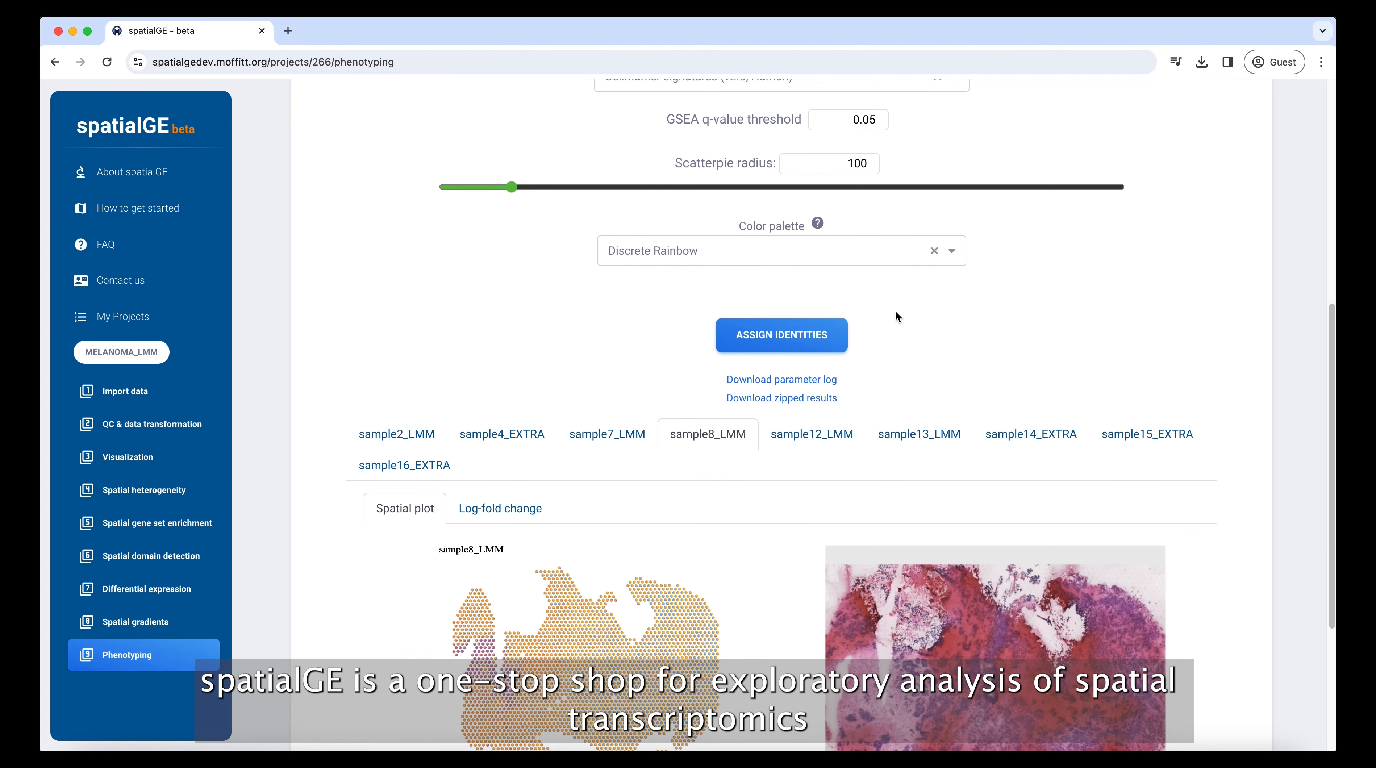
{"action": "scroll", "coordinate": [892, 325], "scroll_direction": "down", "scroll_amount": 1}
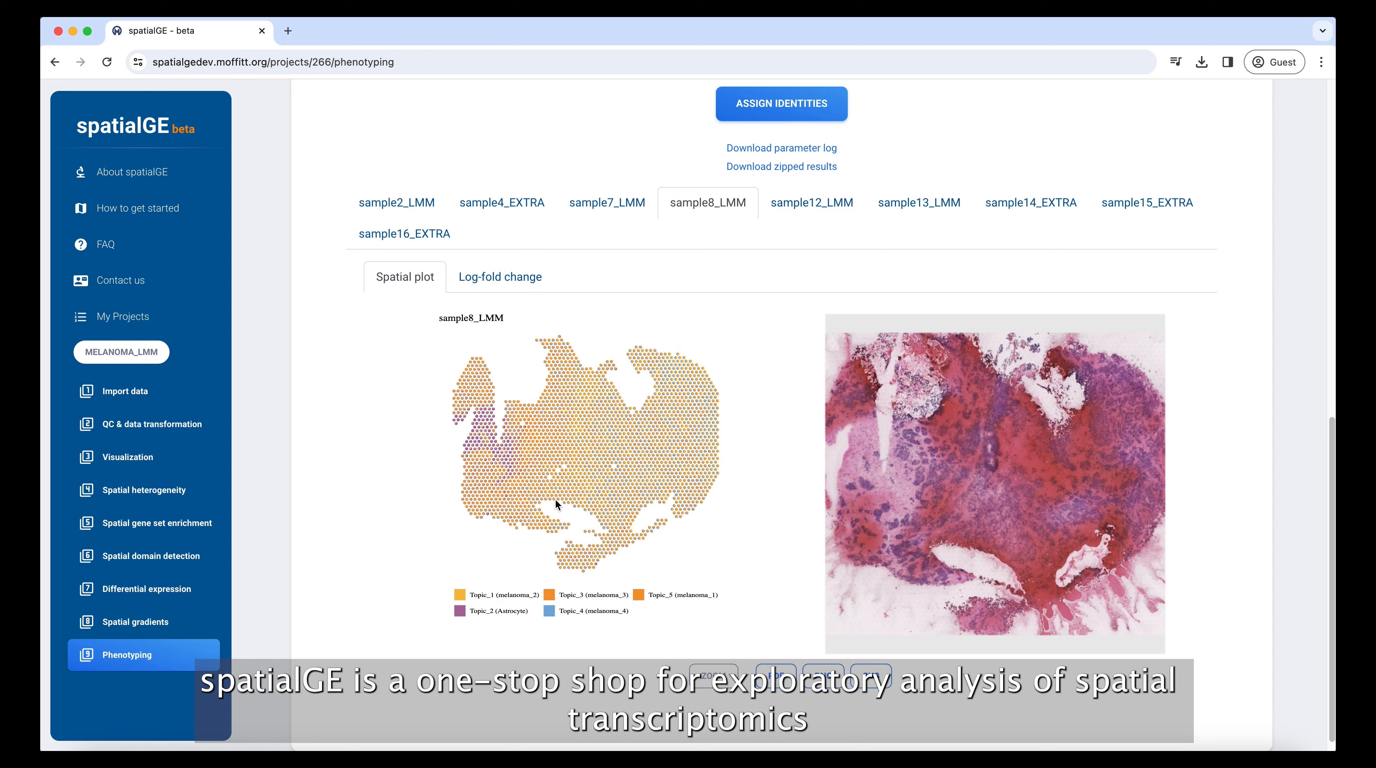
{"action": "left_click", "coordinate": [707, 684]}
{"action": "scroll", "coordinate": [488, 500], "scroll_direction": "up", "scroll_amount": 10}
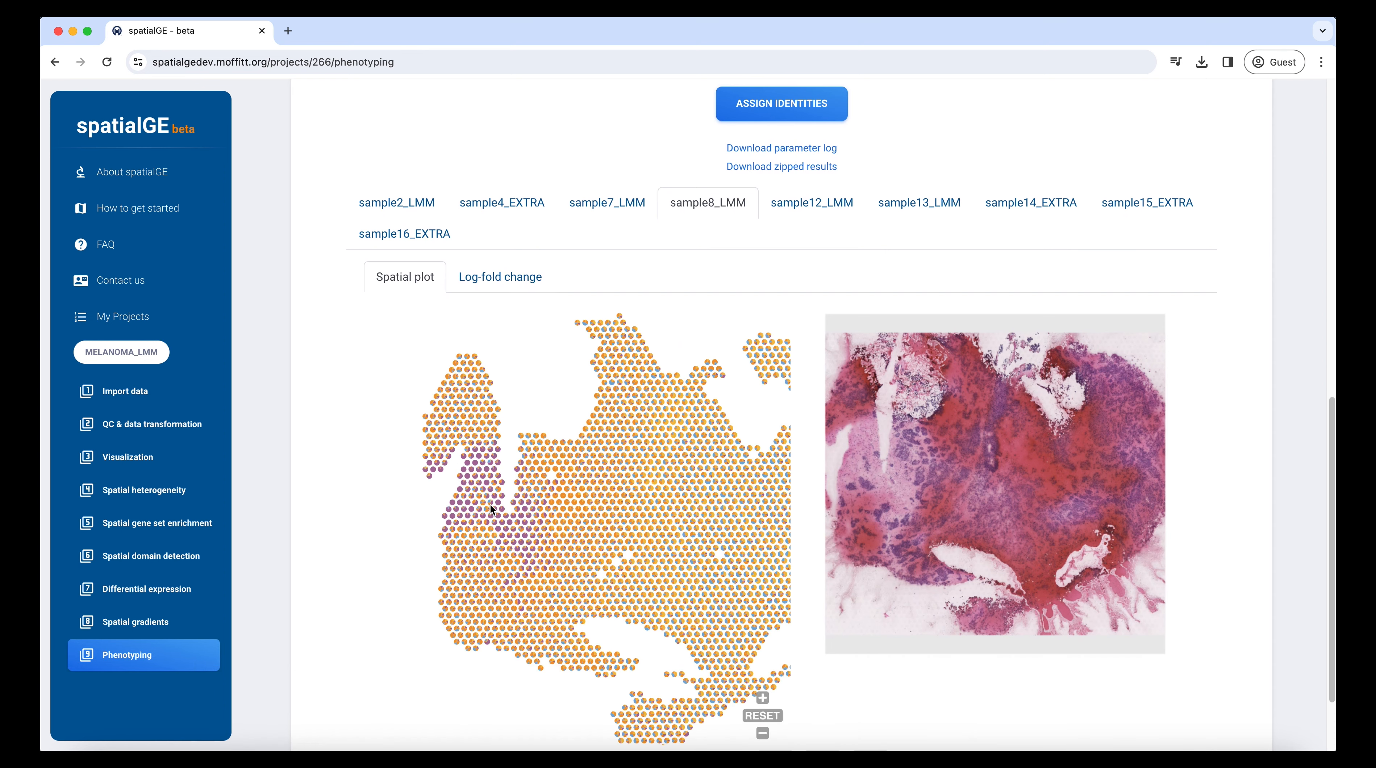
{"action": "left_click_drag", "start_coordinate": [603, 562], "coordinate": [529, 626]}
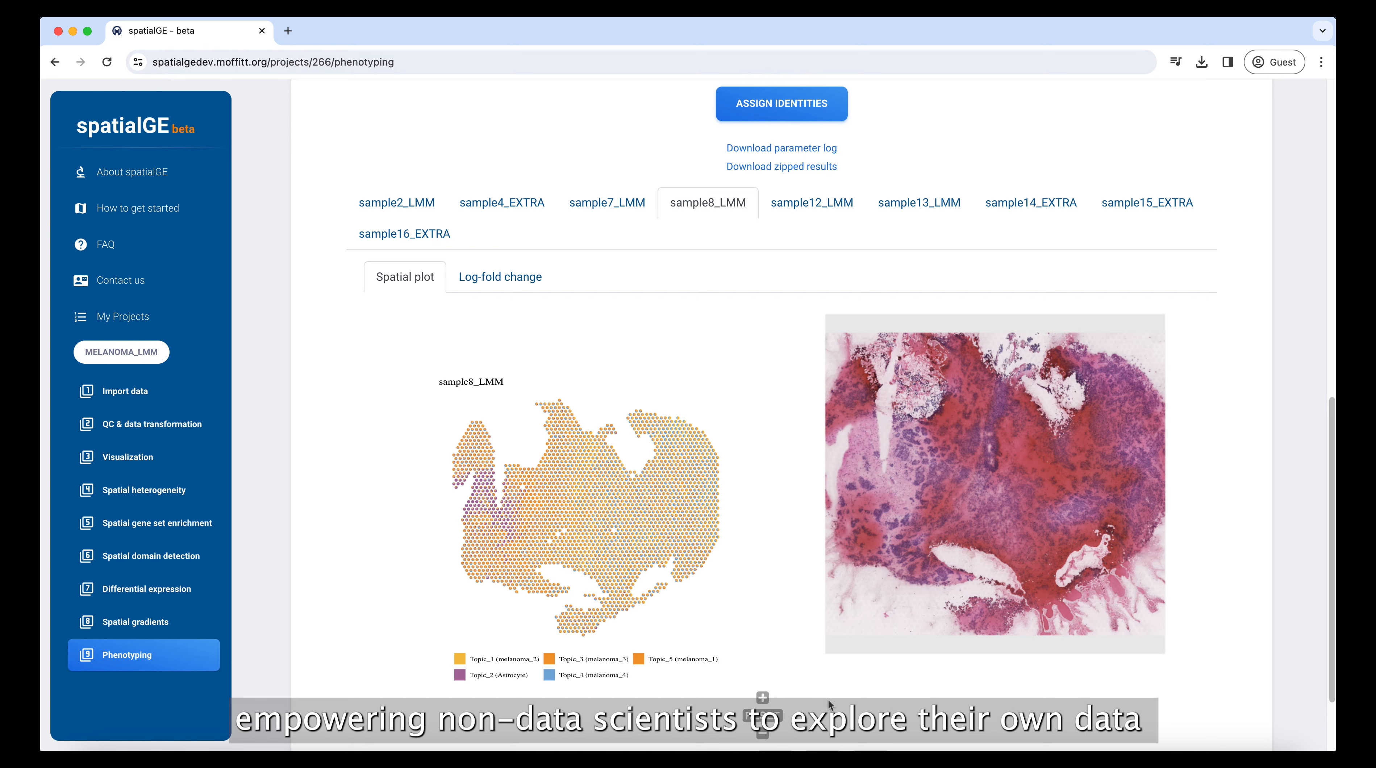
{"action": "scroll", "coordinate": [806, 710], "scroll_direction": "down", "scroll_amount": 2}
{"action": "left_click", "coordinate": [712, 700]}
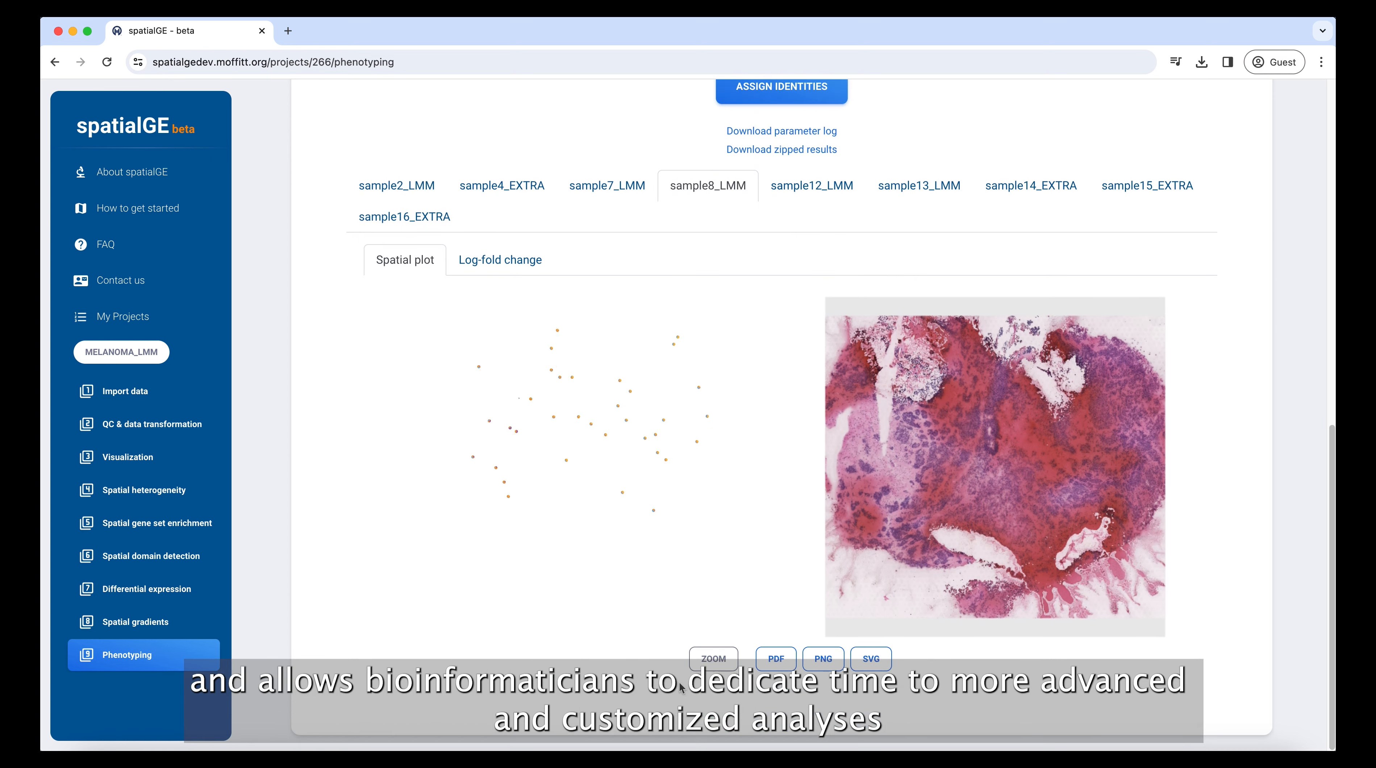
Step: Return to the start of the Phenotyping page and open the Contact us form
{"action": "scroll", "coordinate": [672, 648], "scroll_direction": "up", "scroll_amount": 3}
{"action": "scroll", "coordinate": [671, 647], "scroll_direction": "up", "scroll_amount": 10}
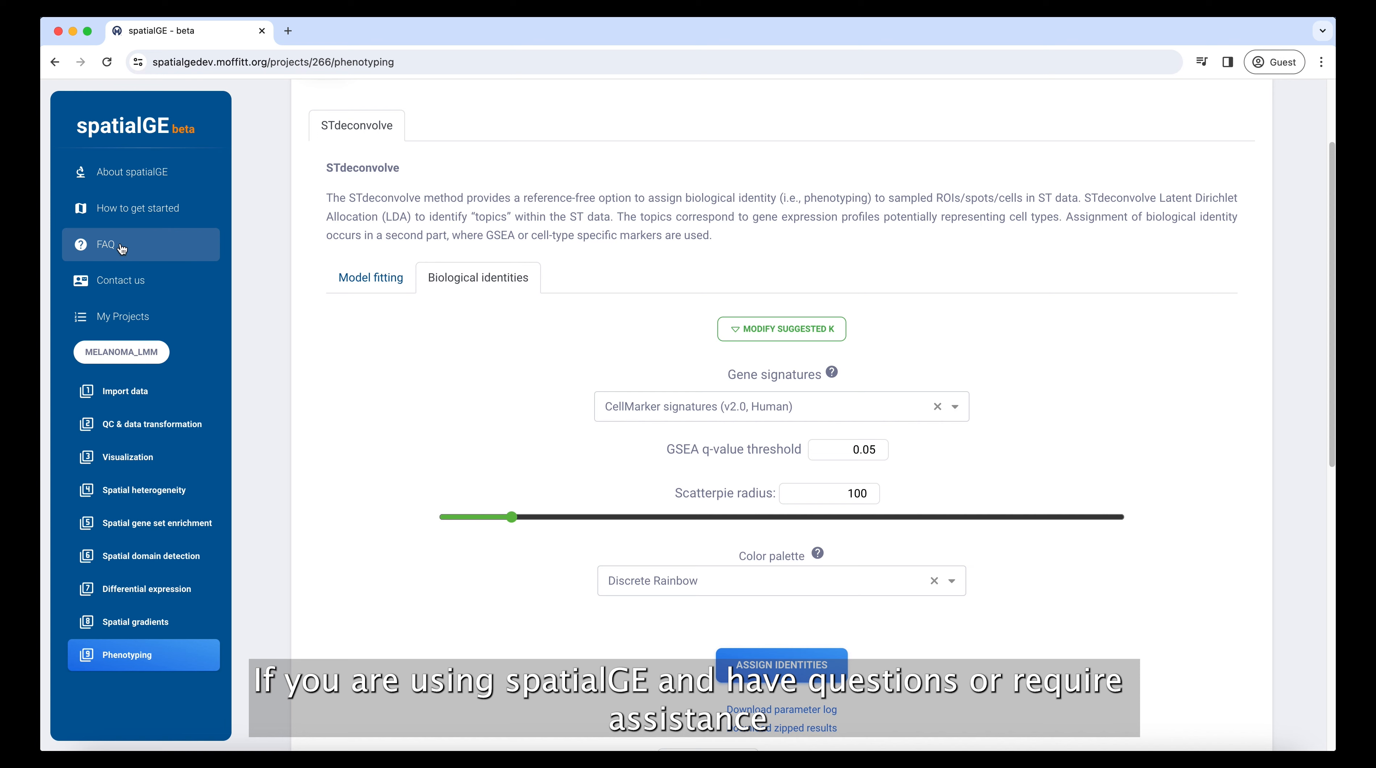
{"action": "left_click", "coordinate": [127, 287]}
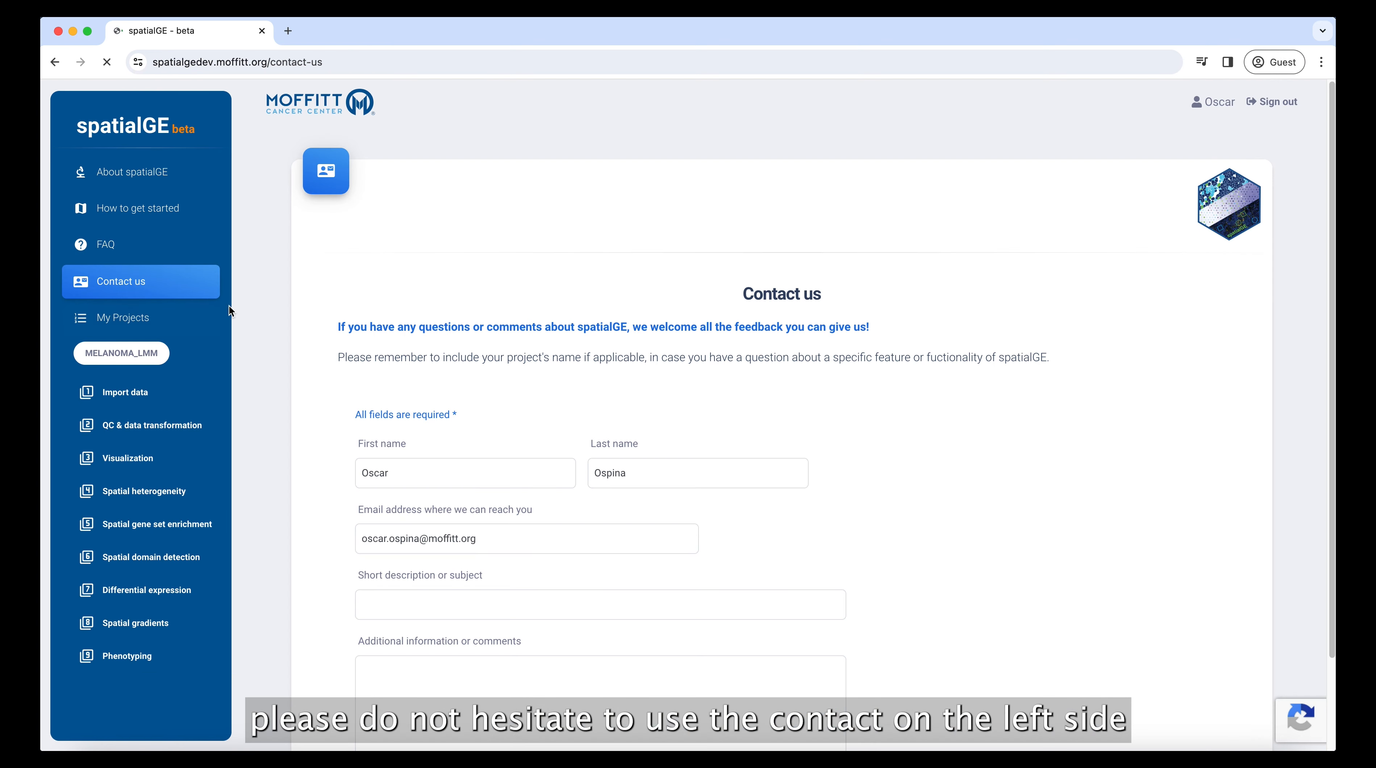